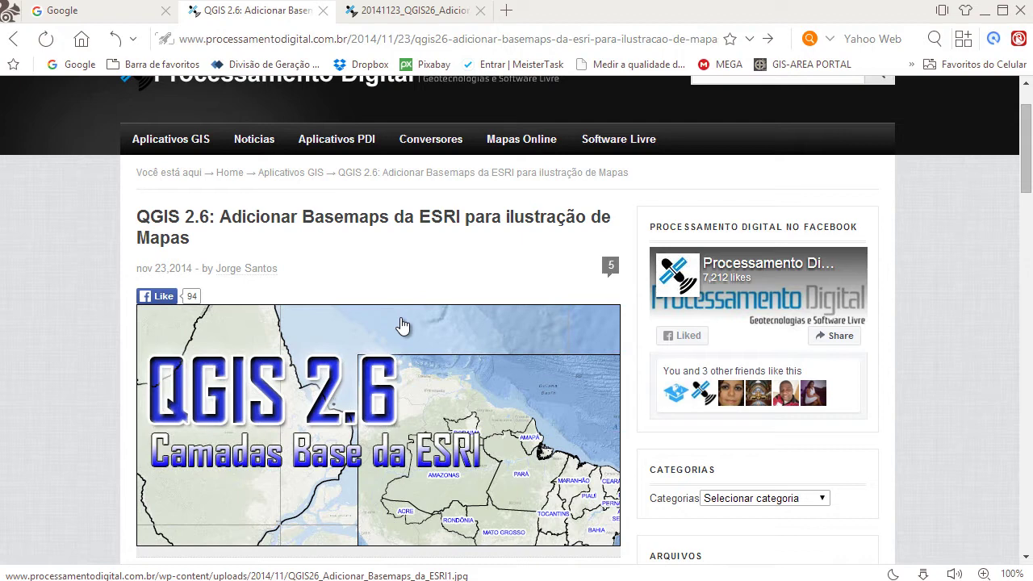
Look through the article on adding ESRI basemaps in QGIS 2.6, down to its tutorial download section
scroll(403, 325, "up", 1)
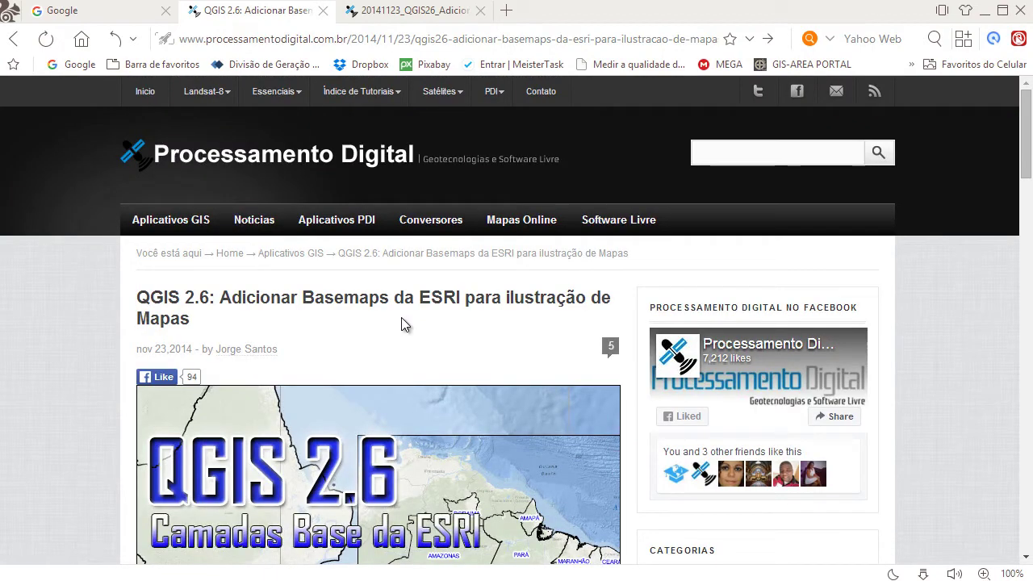
scroll(401, 317, "down", 2)
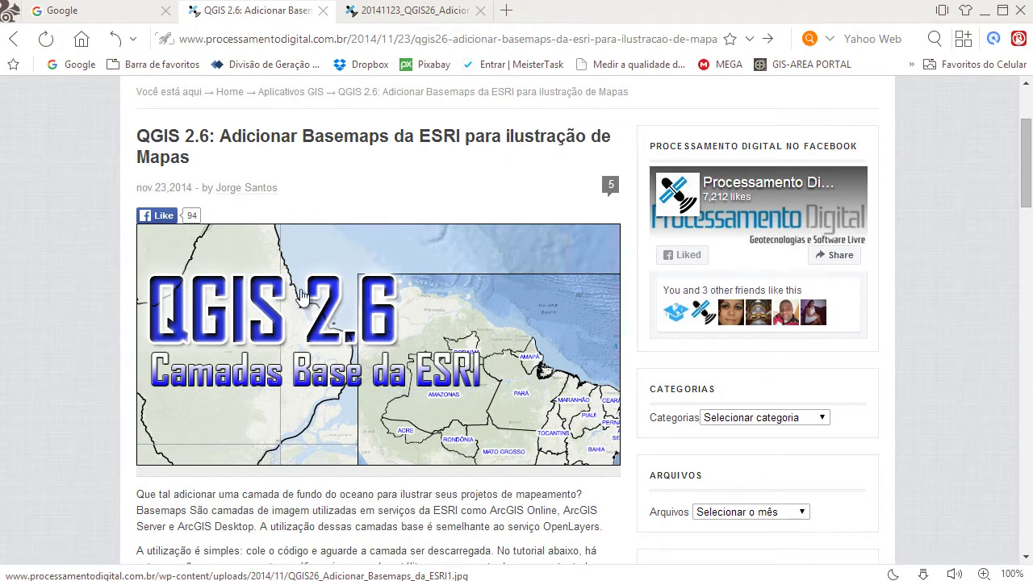
scroll(301, 297, "up", 1)
scroll(301, 297, "down", 5)
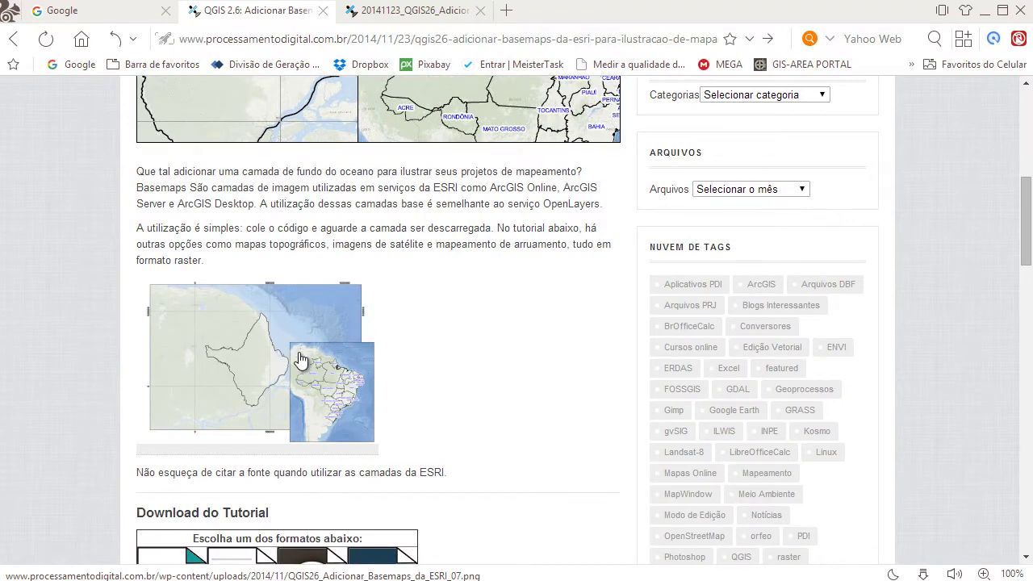
scroll(286, 352, "down", 1)
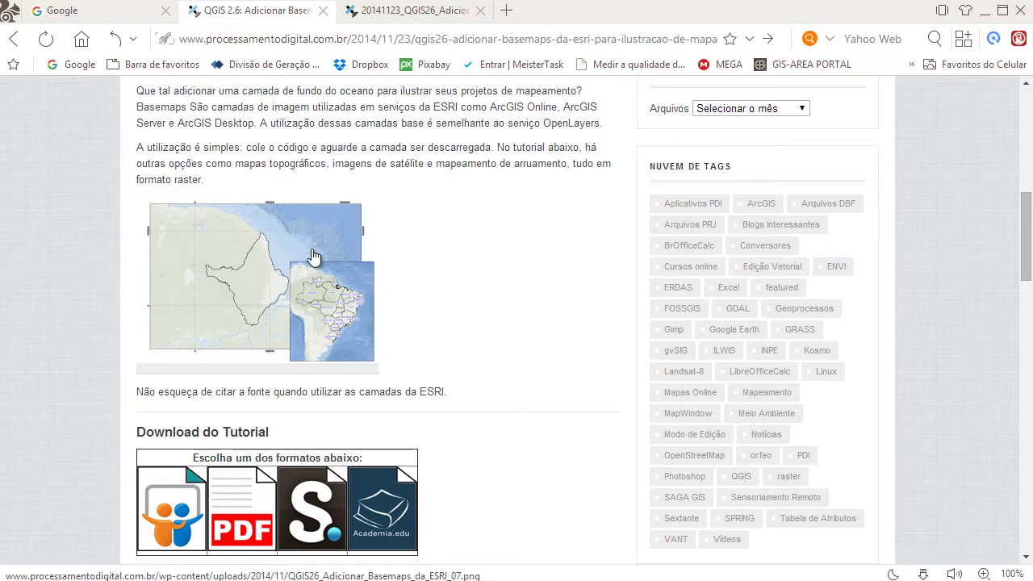
scroll(414, 284, "up", 8)
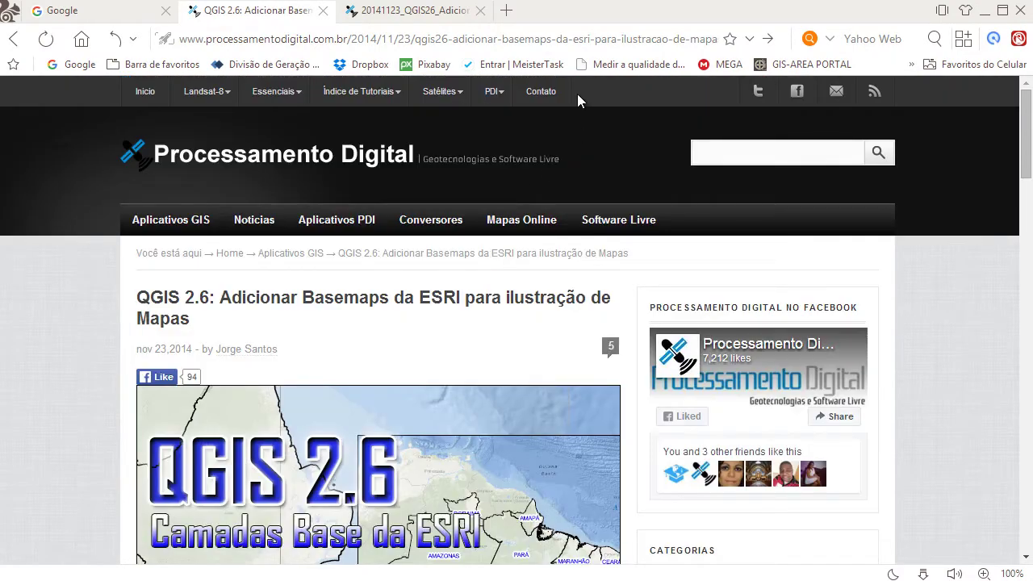
Open the ESRI basemaps tutorial PDF and review its steps for loading the ocean layer and building the map layout
left_click(409, 13)
scroll(409, 216, "up", 10)
scroll(409, 217, "up", 15)
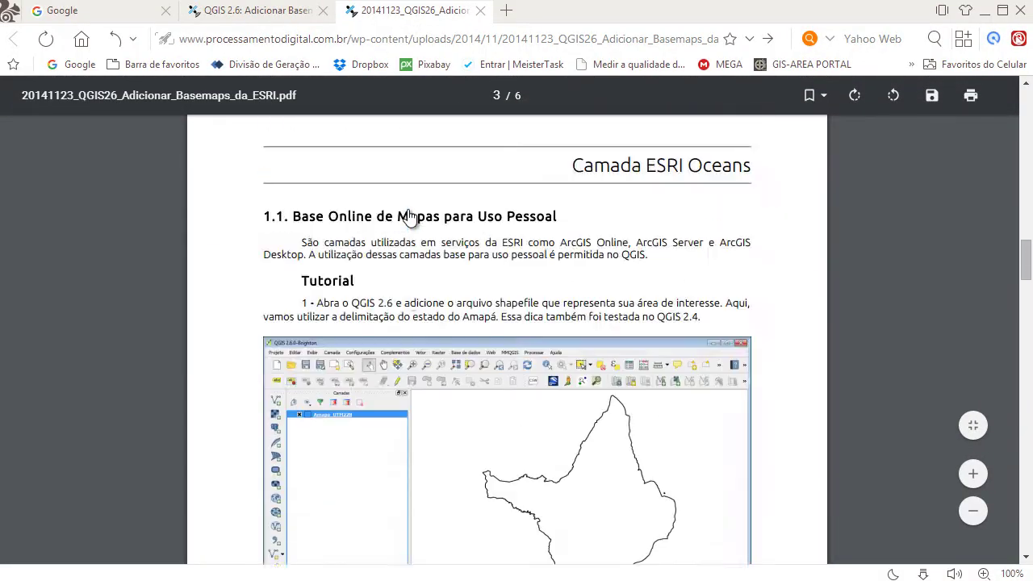
scroll(409, 216, "up", 3)
scroll(406, 218, "down", 15)
scroll(409, 232, "down", 12)
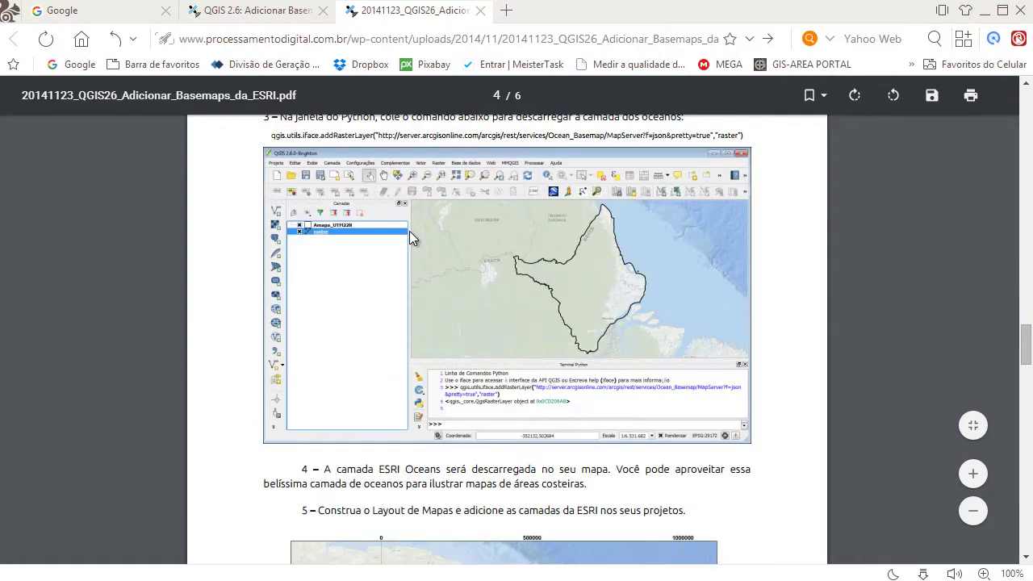
scroll(409, 233, "up", 5)
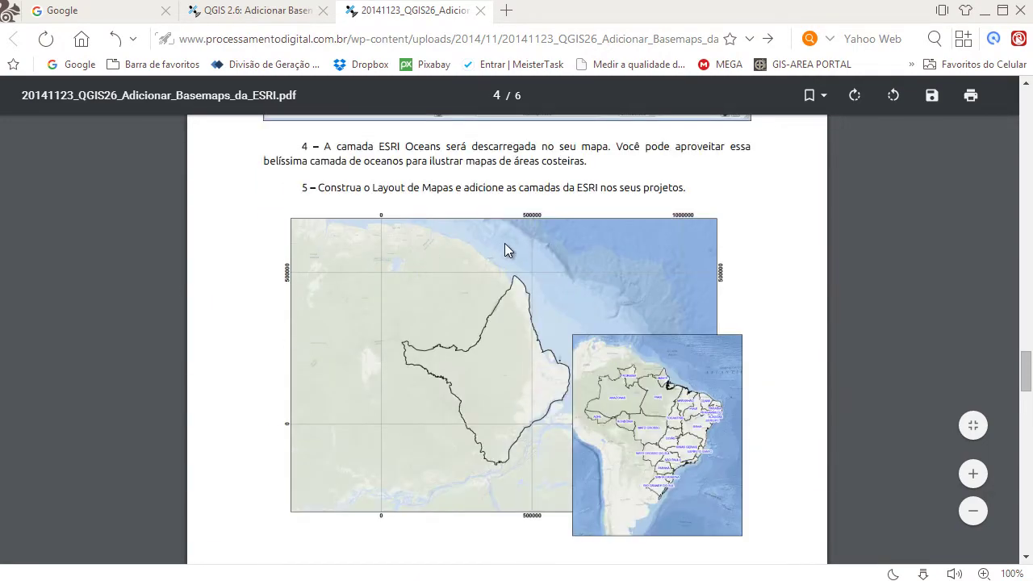
Switch to QGIS and add the vector layers LIM_Municipio_A.shp and LIM_Unidade_Federacao_A.shp from the basemaps_esri shapefile folder
left_click(272, 16)
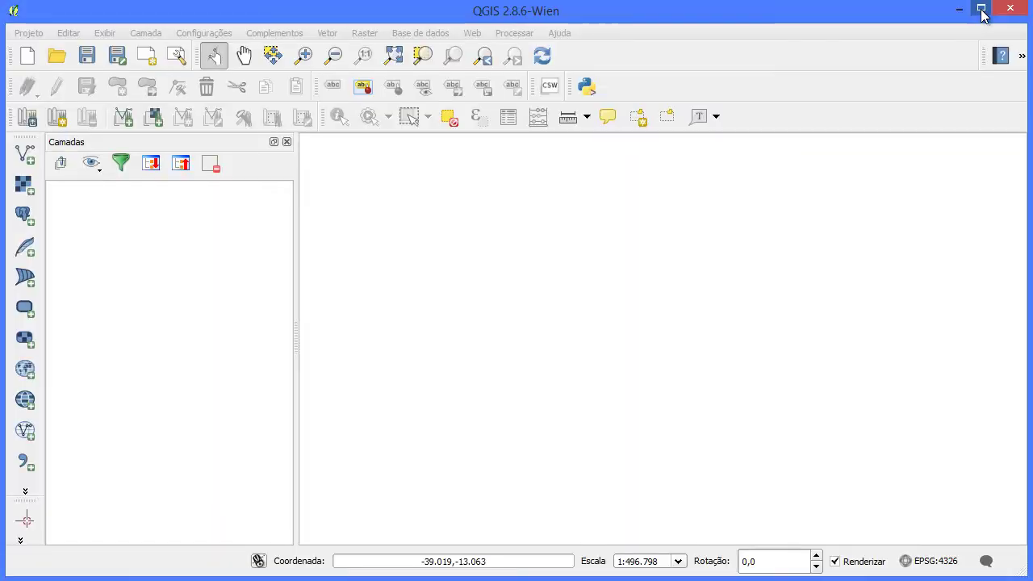
left_click(985, 11)
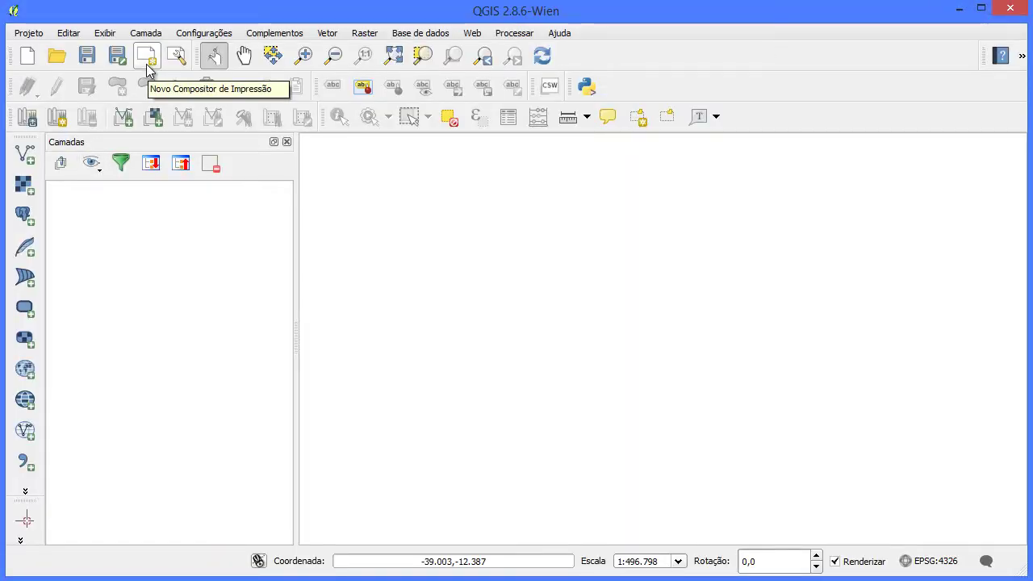
left_click(36, 160)
left_click(487, 291)
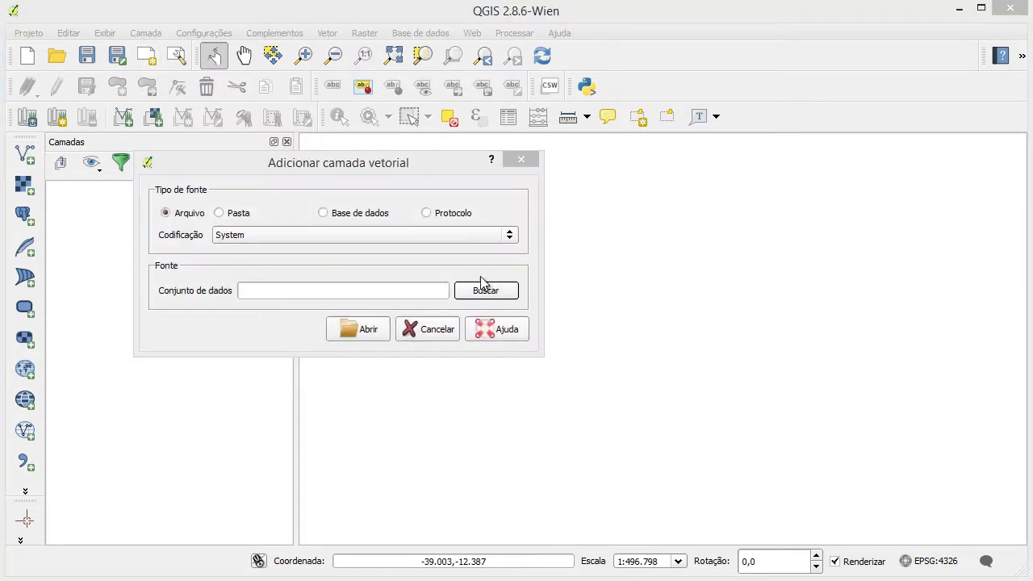
left_click(277, 215)
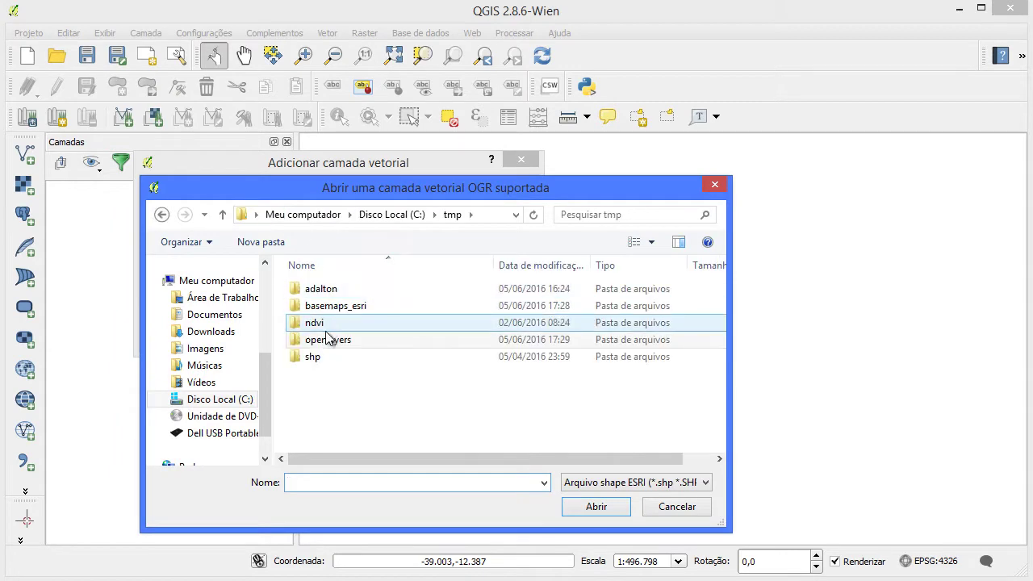
double_click(311, 306)
double_click(319, 289)
left_click_drag(396, 346, 356, 284)
left_click(596, 506)
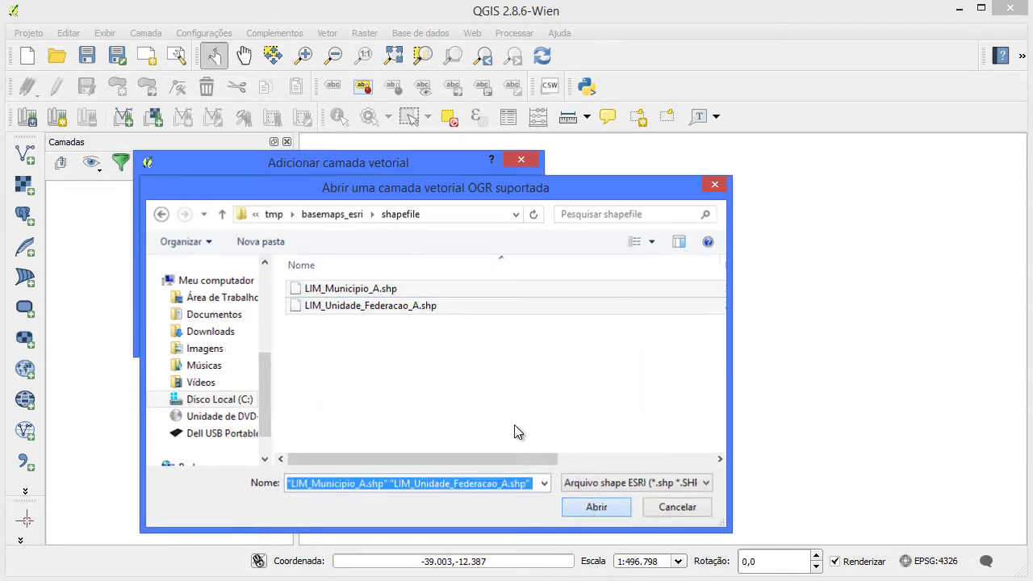
left_click(358, 329)
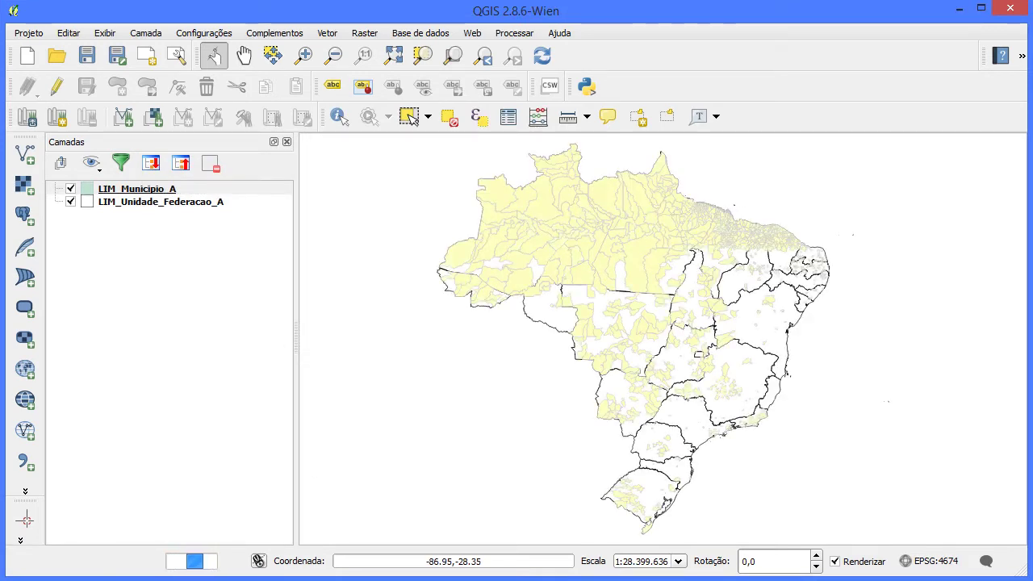
Hide the LIM_Municipio_A layer and place it below LIM_Unidade_Federacao_A in the layer order
left_click(73, 189)
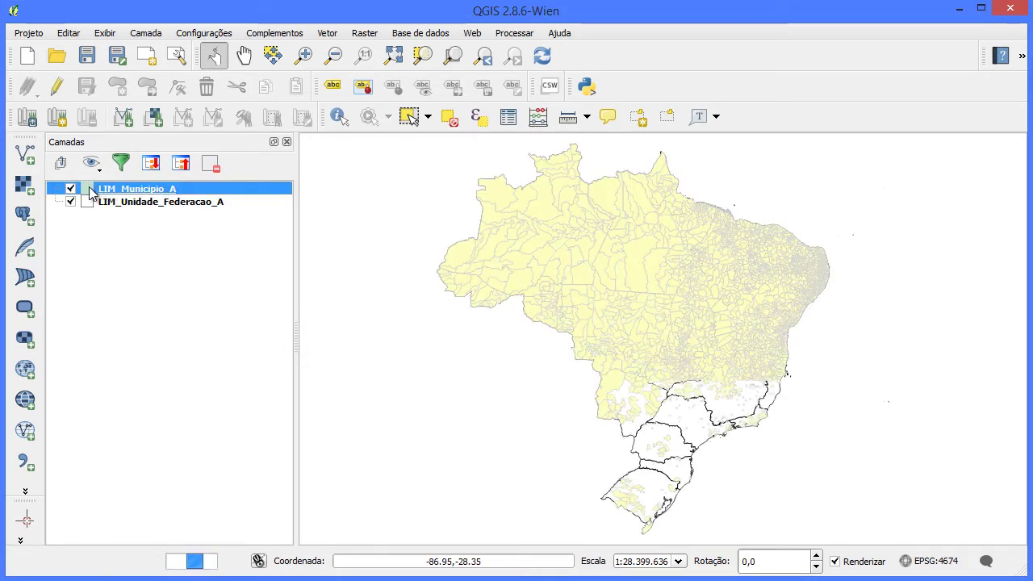
left_click(71, 189)
left_click_drag(137, 189, 157, 240)
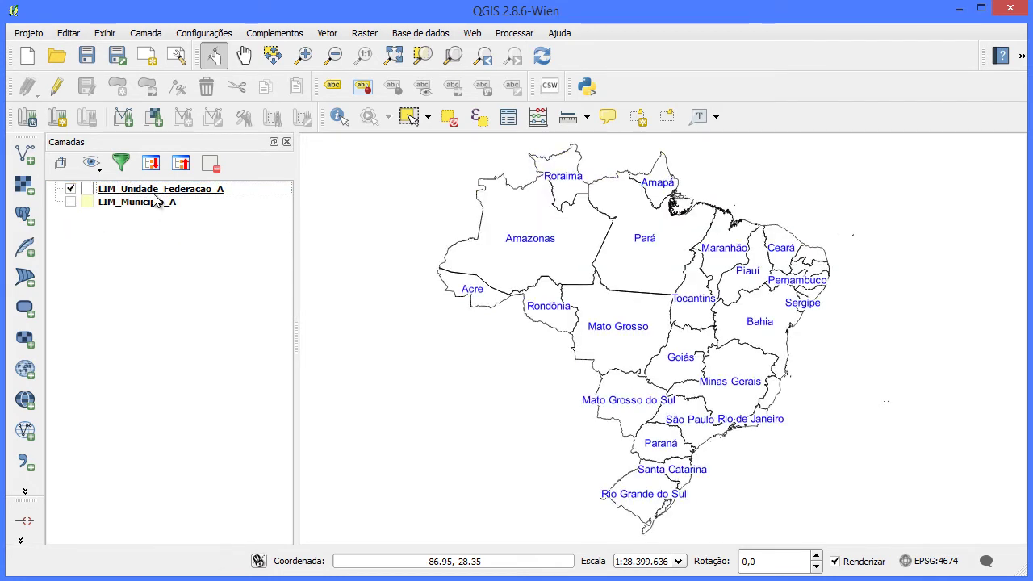
left_click(153, 194)
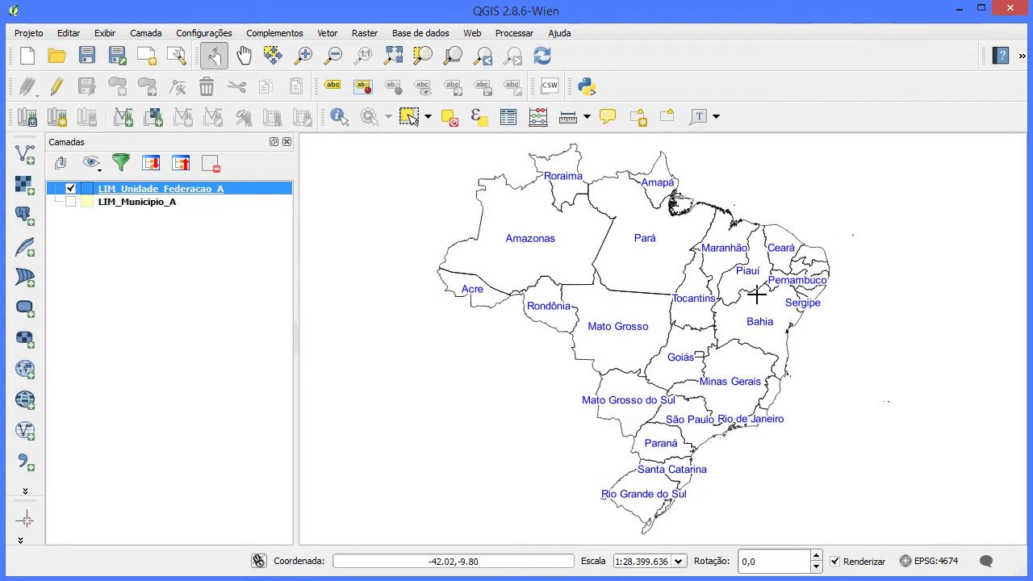
Filter LIM_Unidade_Federacao_A with the expression "NOME" = 'Bahia' and zoom to the layer's extent
right_click(185, 196)
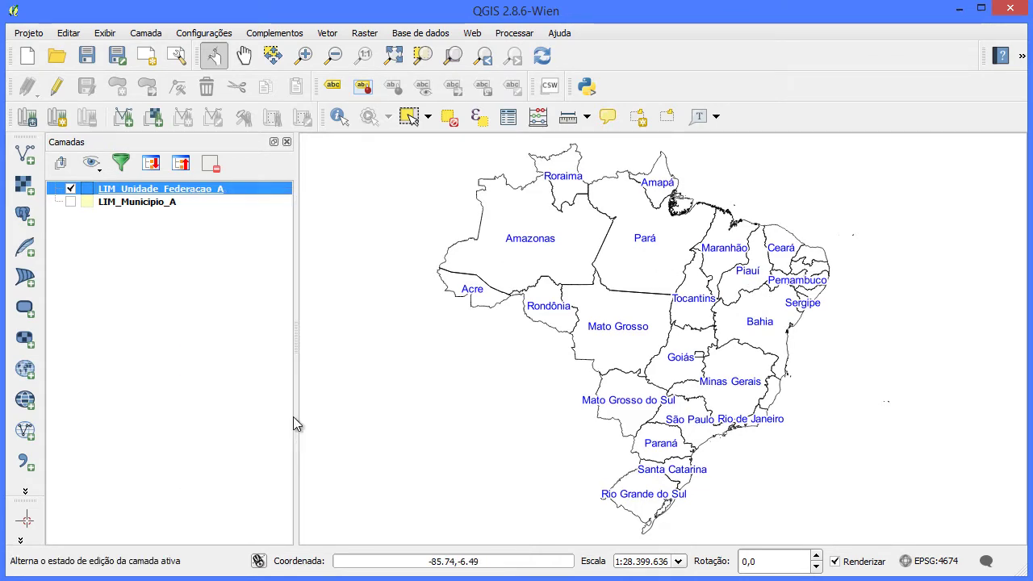
left_click(286, 421)
double_click(395, 128)
left_click(412, 288)
left_click(694, 210)
double_click(682, 170)
left_click(651, 456)
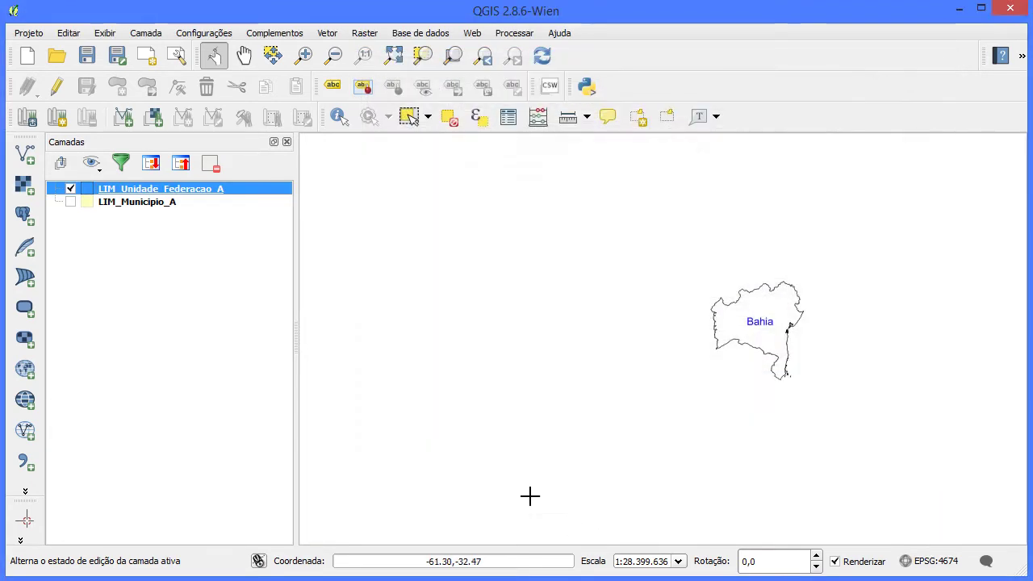
right_click(177, 195)
left_click(206, 196)
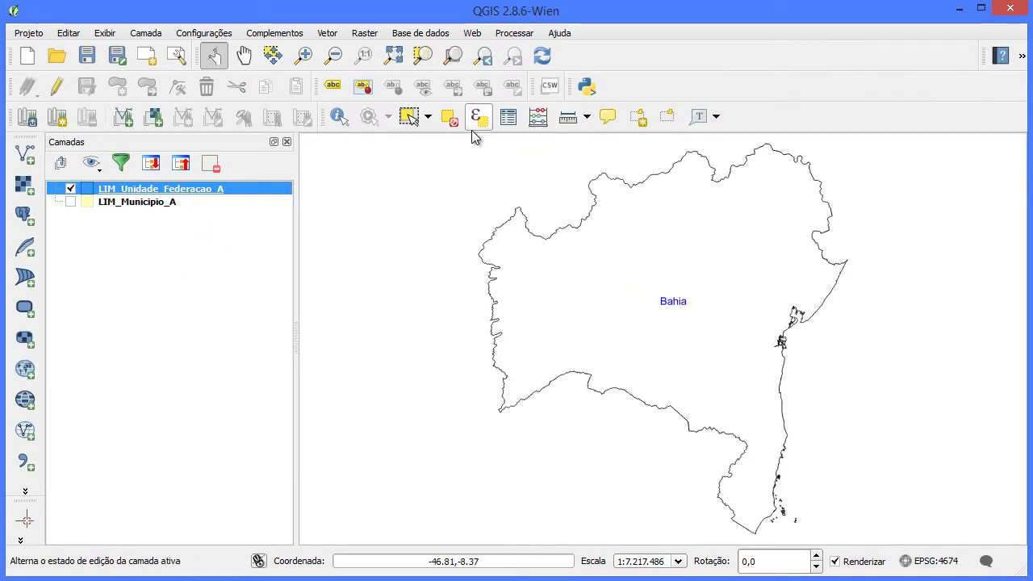
Clear the filter expression of the LIM_Unidade_Federacao_A layer
double_click(211, 189)
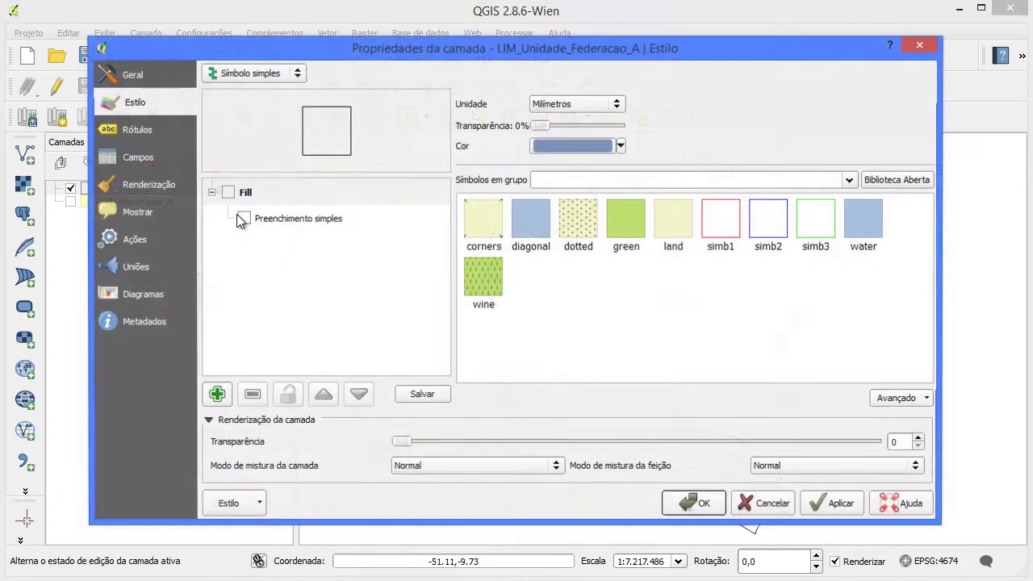
left_click(773, 504)
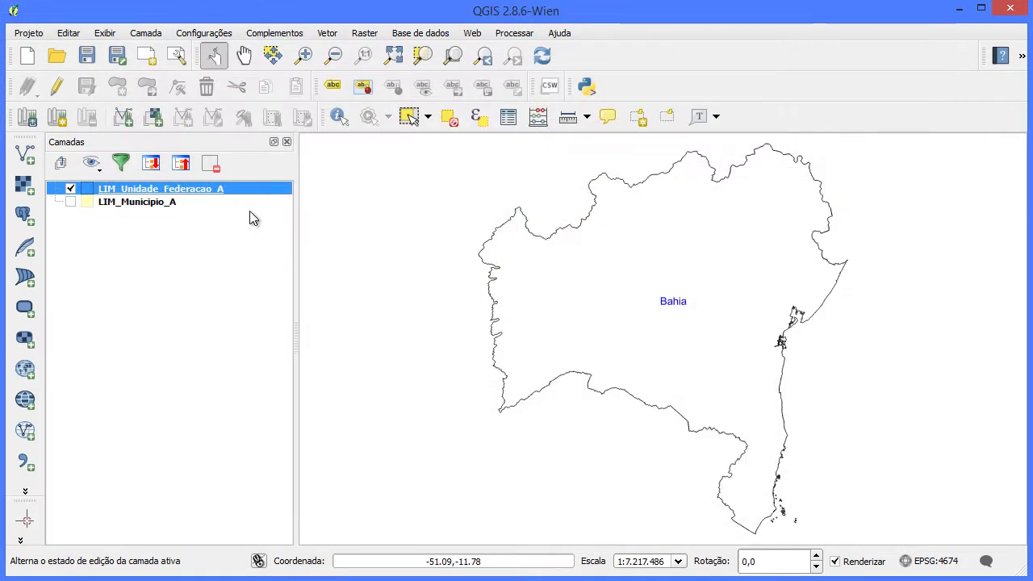
right_click(231, 185)
left_click(267, 392)
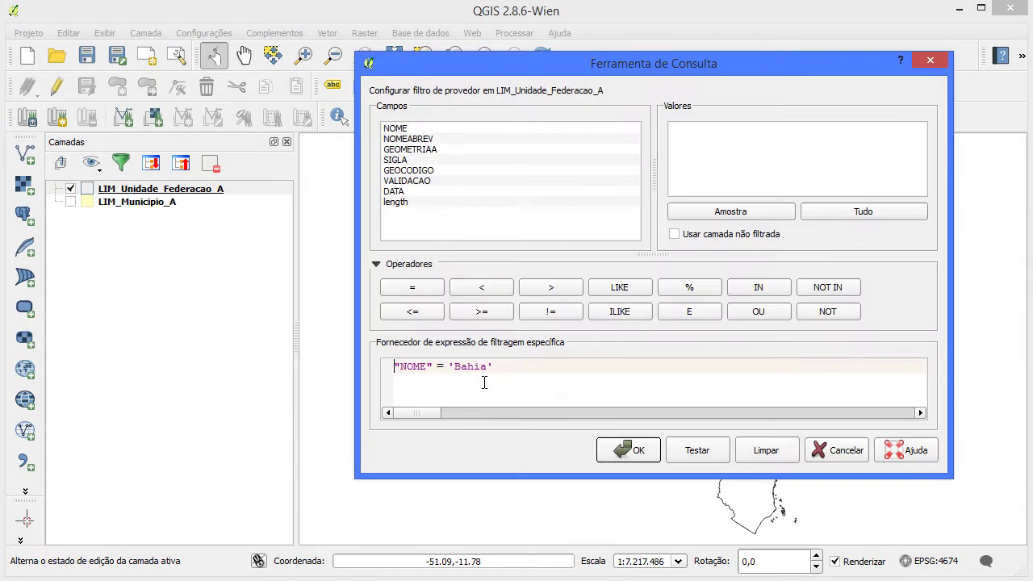
left_click_drag(521, 367, 346, 384)
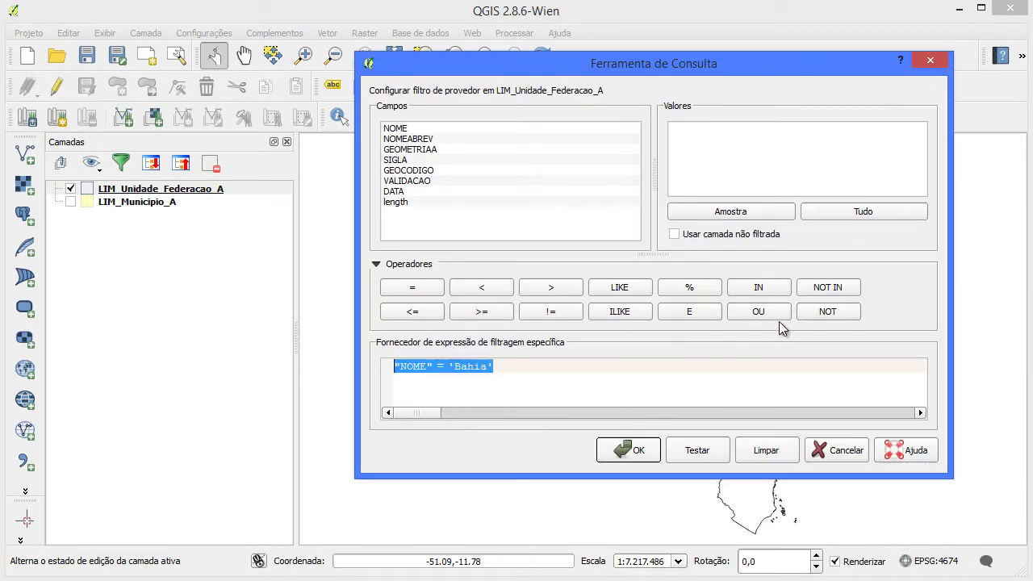
left_click(768, 452)
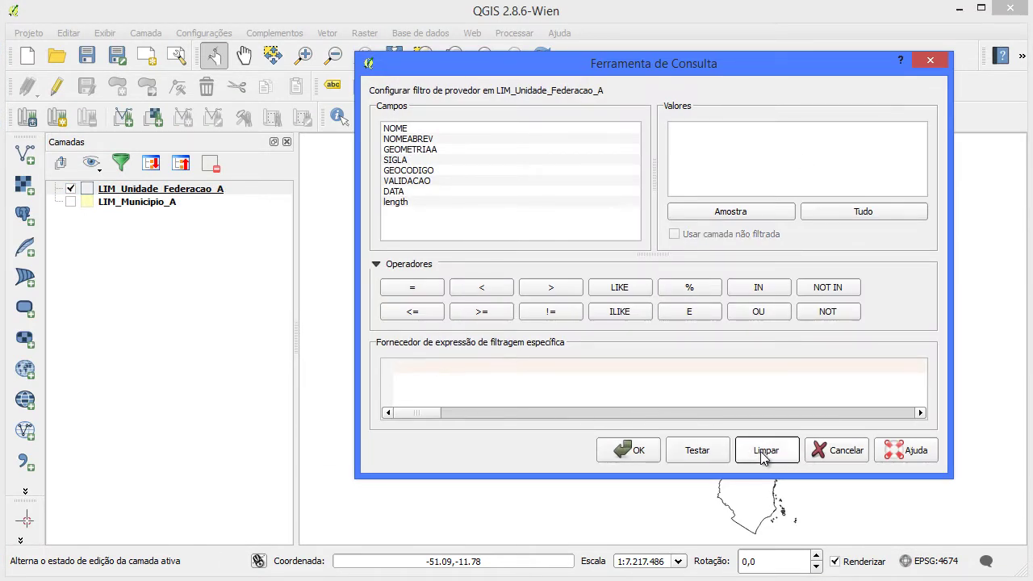
left_click(619, 450)
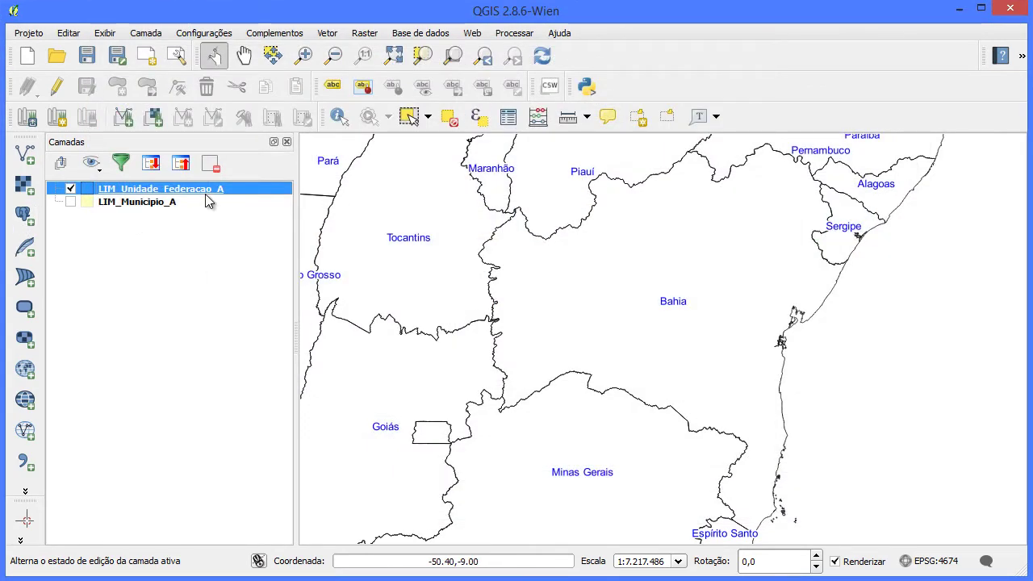
Build the filter "NOME" = 'Bahia' for LIM_Unidade_Federacao_A from its field and sample values, and apply it
right_click(204, 193)
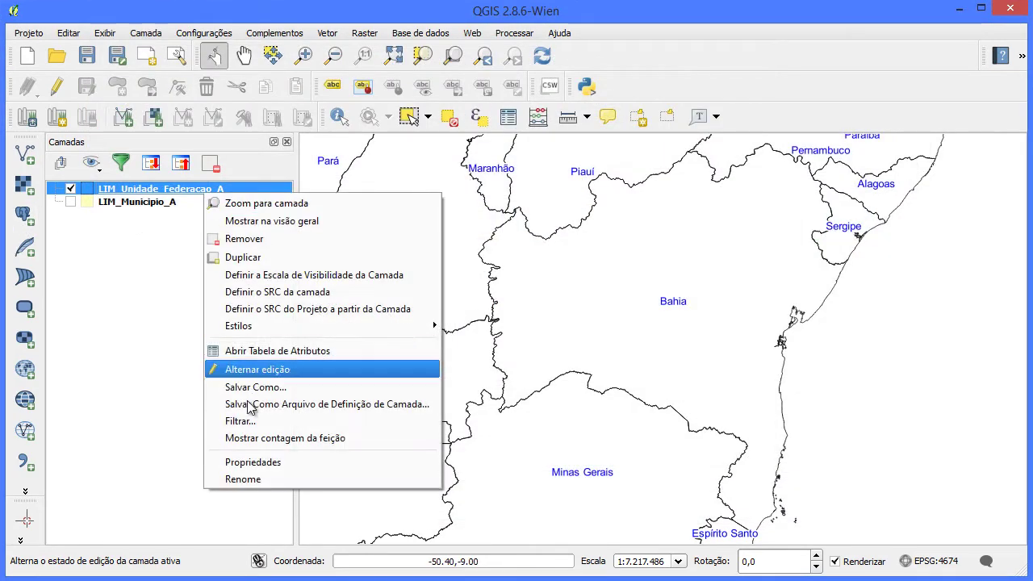
left_click(254, 423)
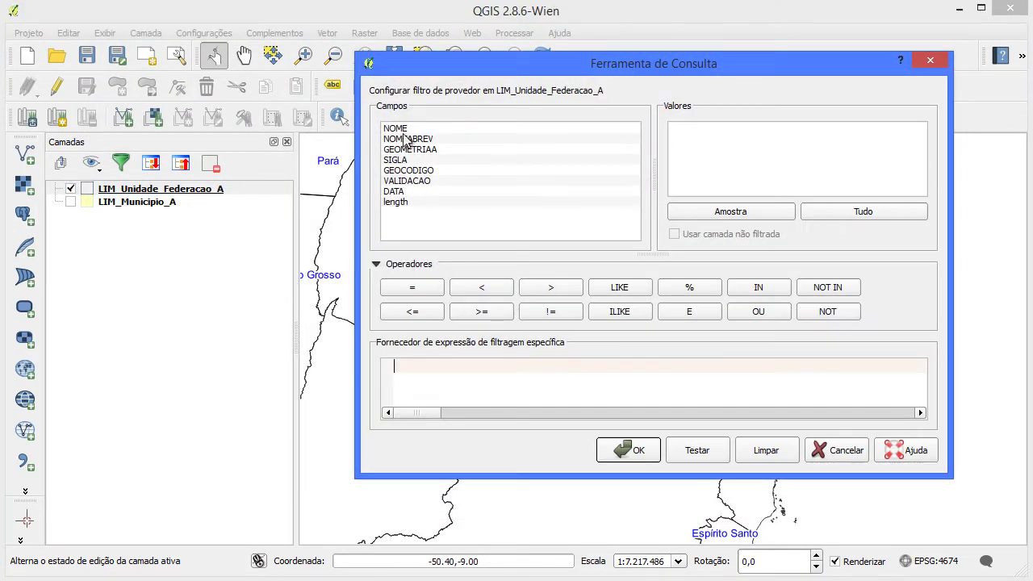
double_click(403, 131)
left_click(408, 294)
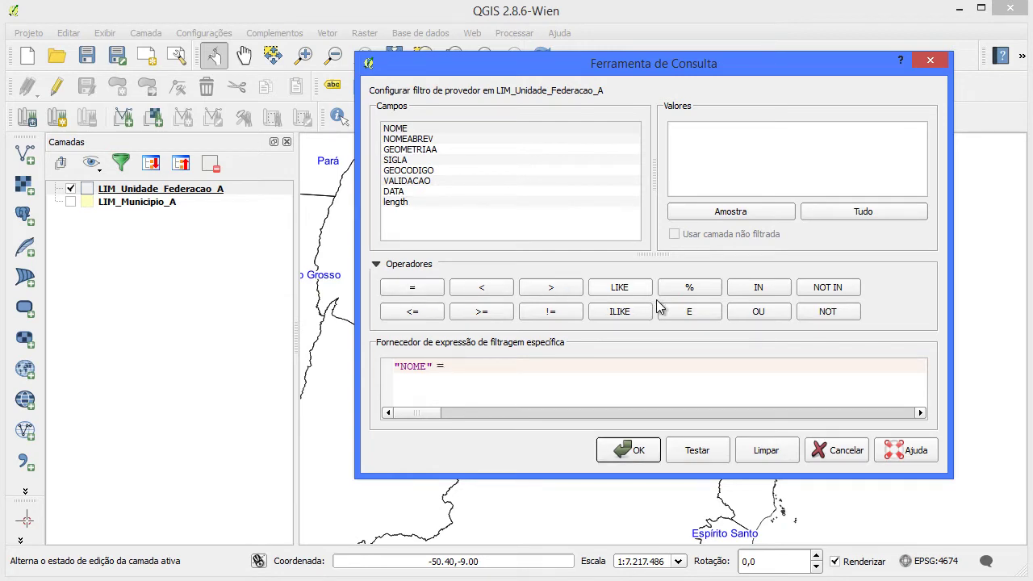
left_click(727, 209)
double_click(715, 170)
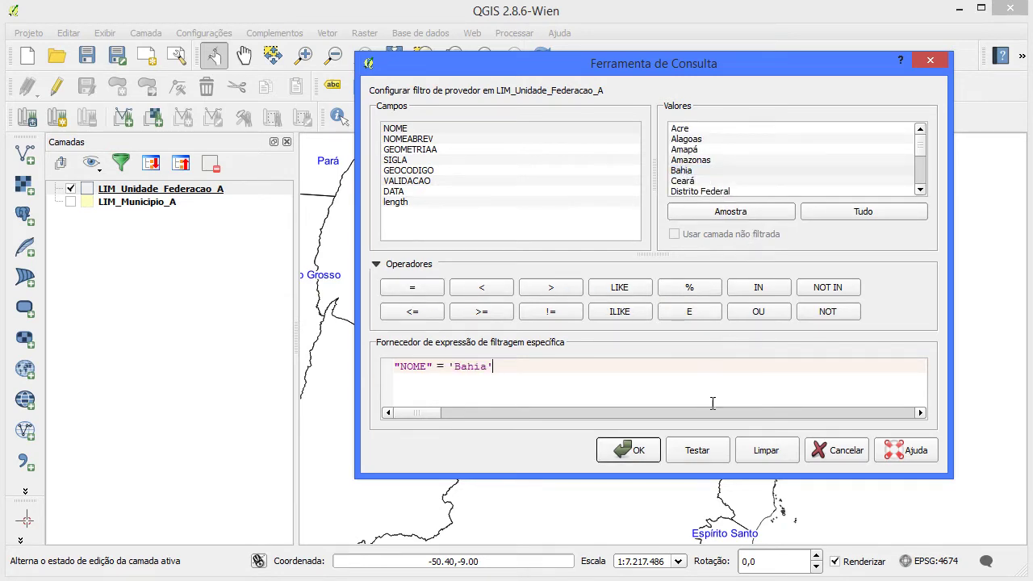
left_click(630, 450)
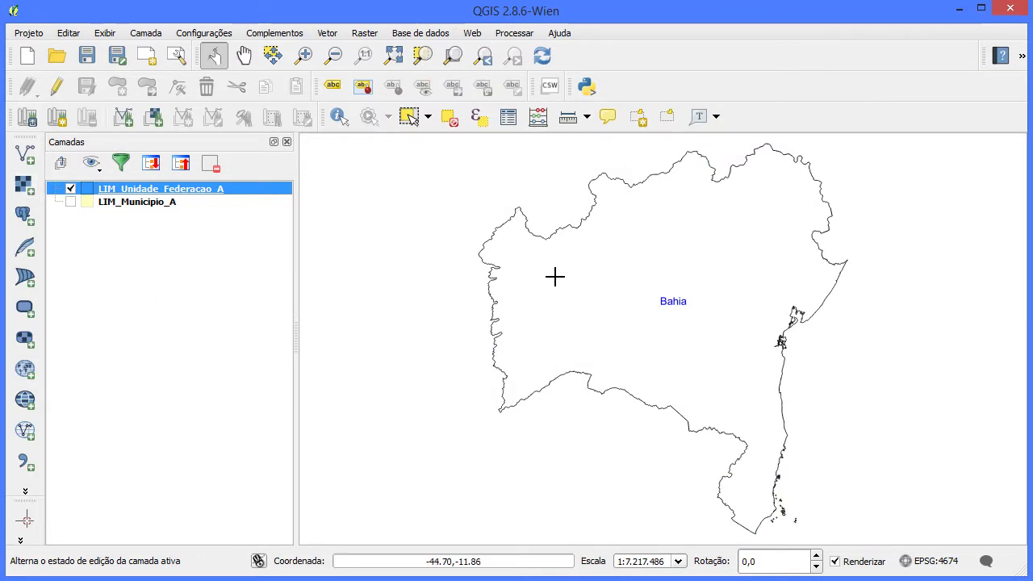
Switch to the tutorial PDF and review its table of all ESRI layers, along with the matching command list in Notepad++
left_click_drag(761, 285, 749, 289)
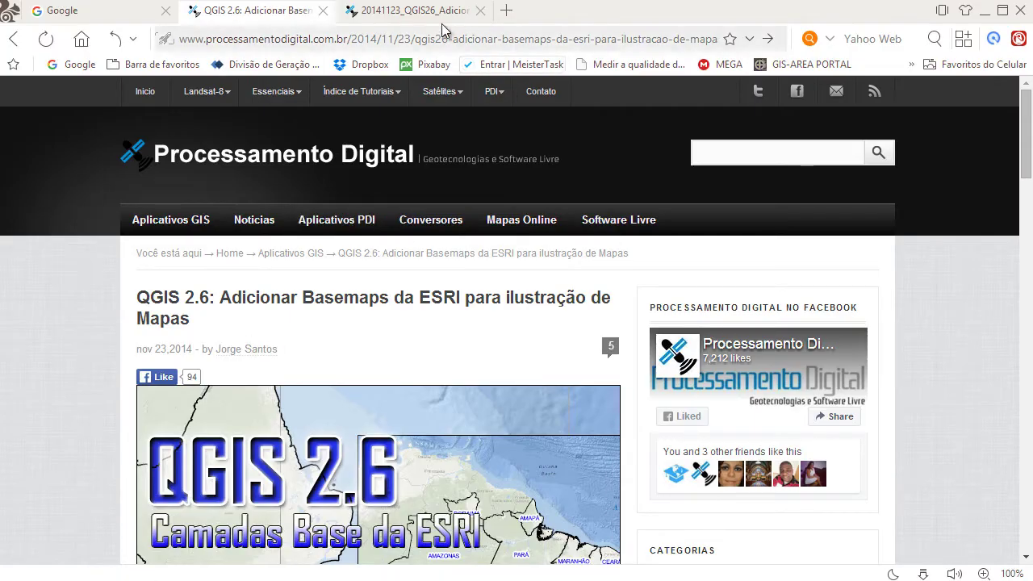
left_click(411, 11)
scroll(541, 424, "down", 10)
scroll(542, 423, "down", 5)
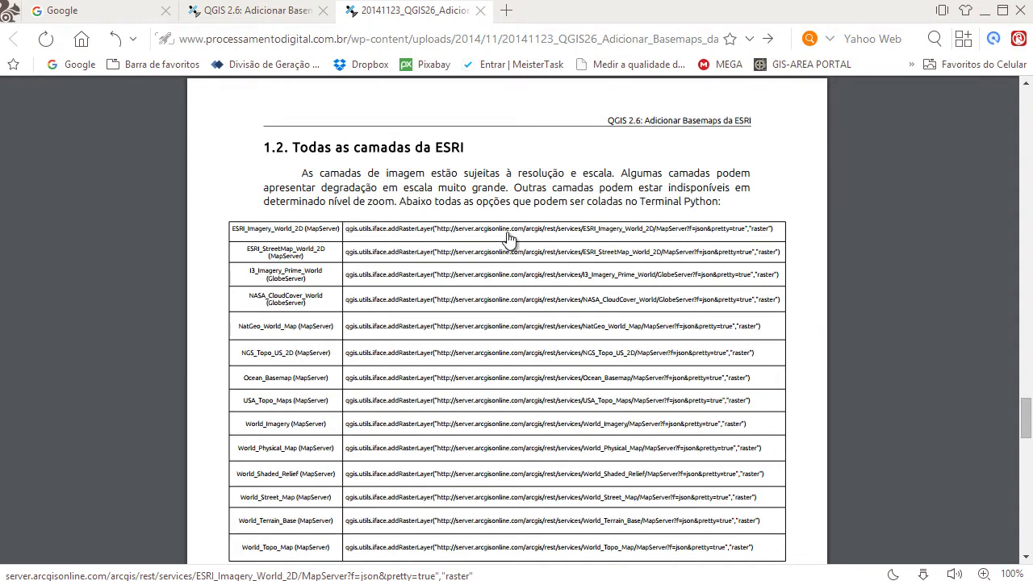
key("alt+Tab")
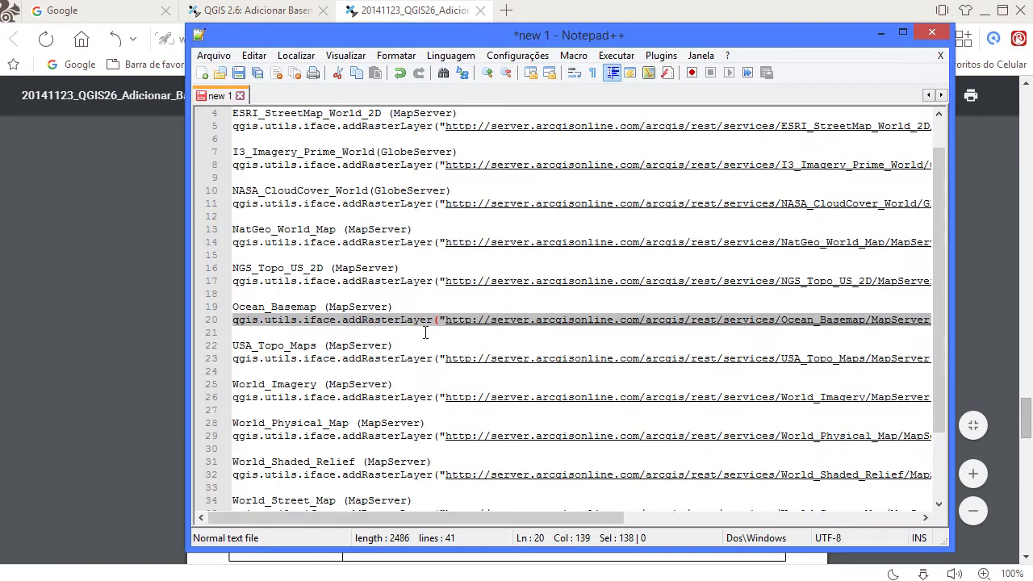
scroll(316, 292, "down", 1)
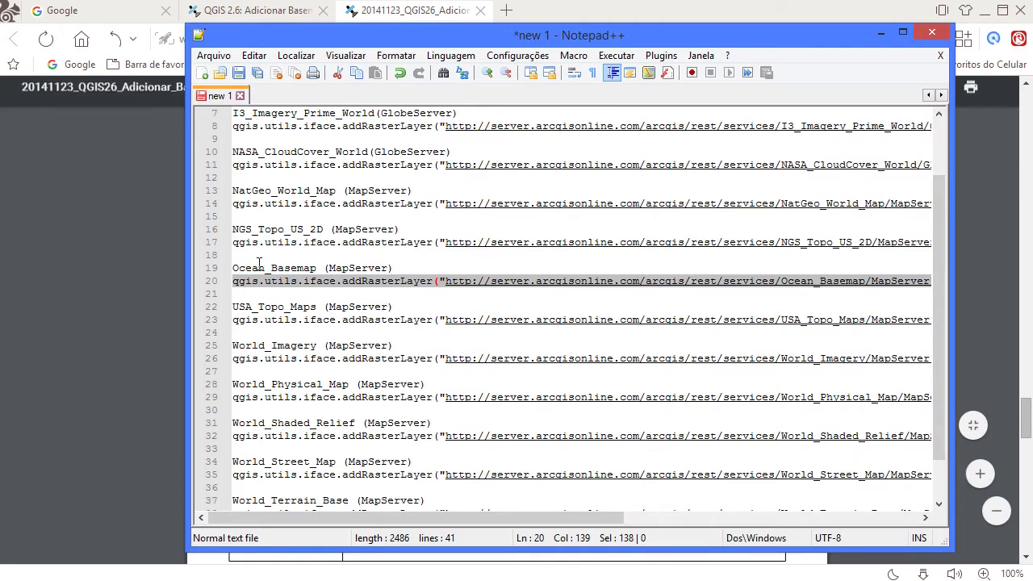
Copy the complete addRasterLayer command listed under Ocean_Basemap (MapServer) in the text file
left_click(247, 281)
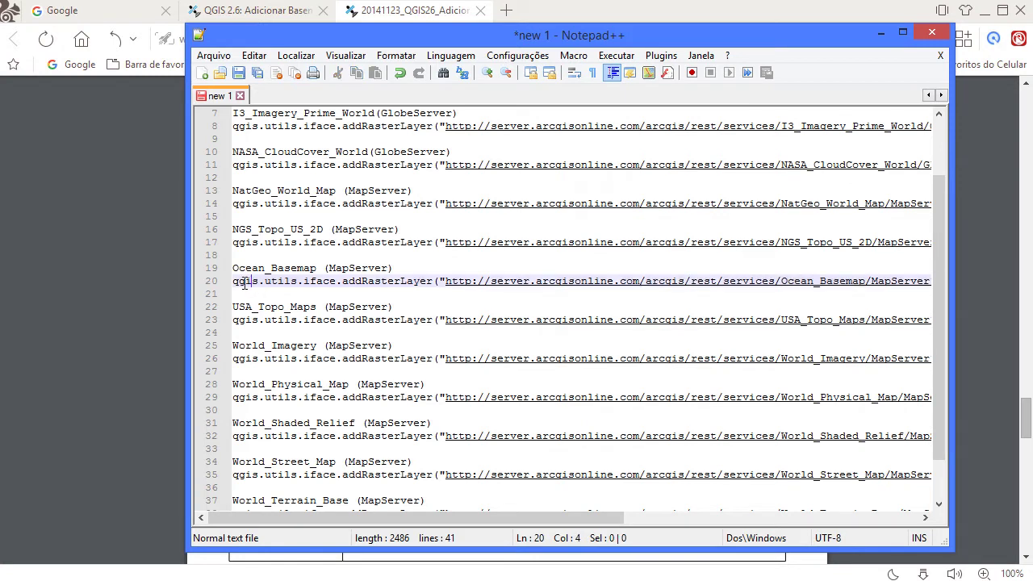
left_click_drag(234, 281, 489, 289)
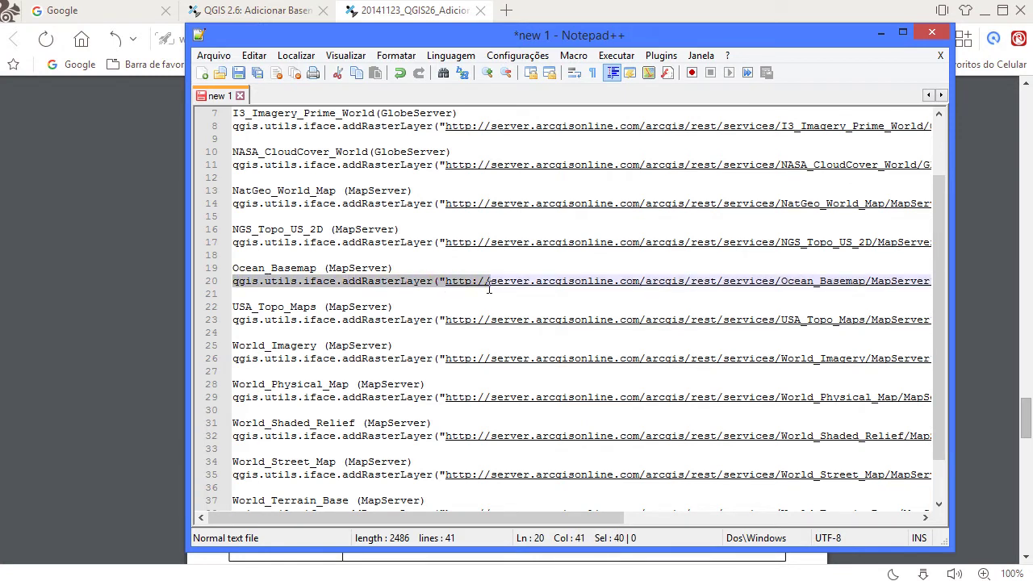
key("shift+End")
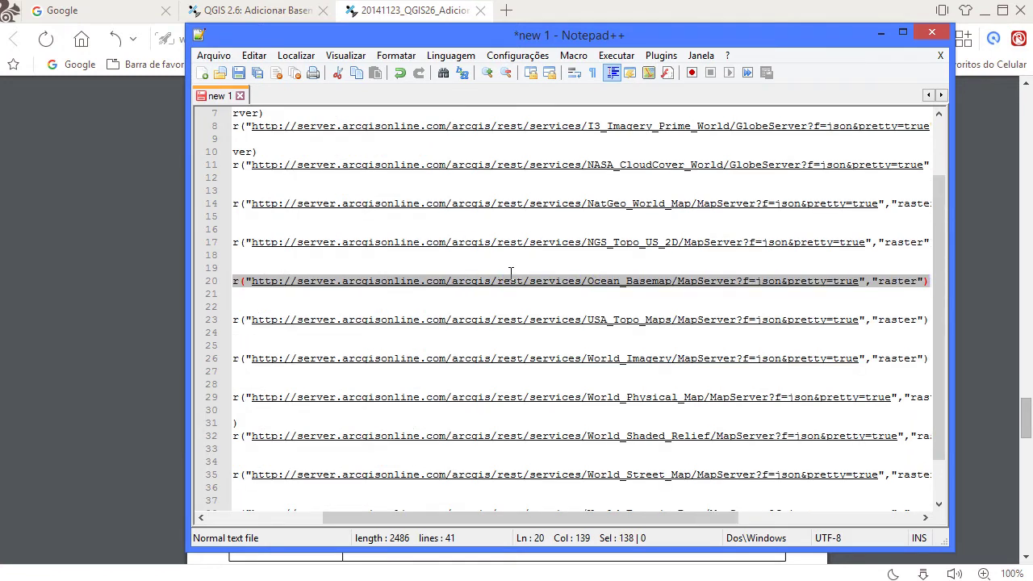
right_click(471, 278)
left_click(520, 303)
left_click_drag(664, 523, 432, 517)
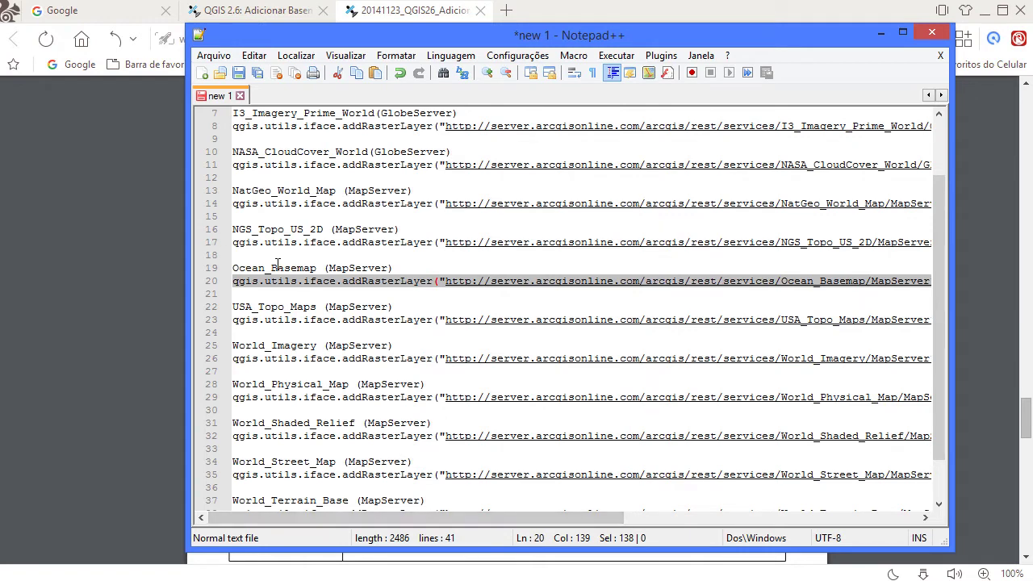
Switch to QGIS and run the copied Ocean_Basemap addRasterLayer command in the Python console
left_click(884, 40)
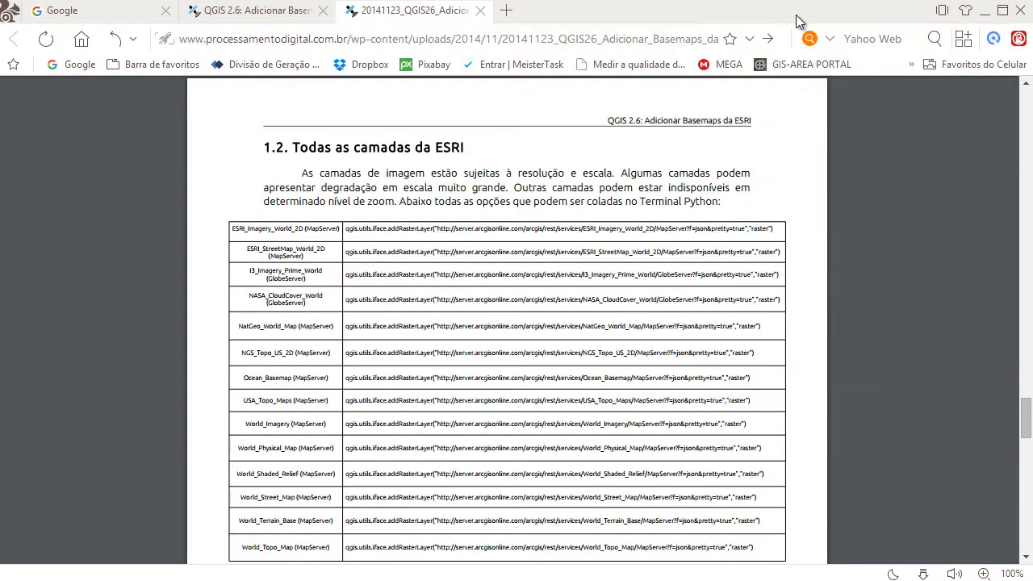
left_click(985, 12)
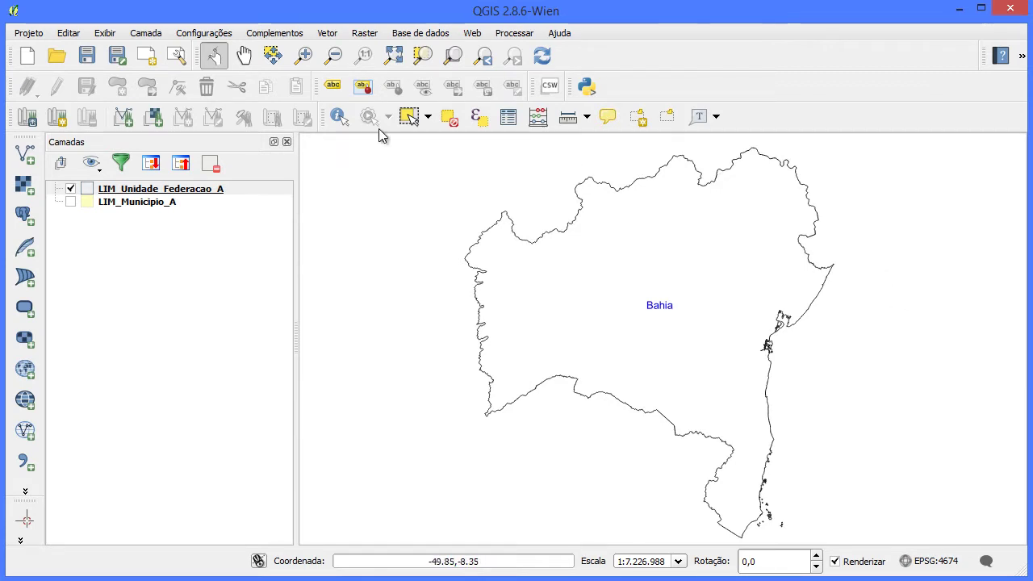
left_click(586, 87)
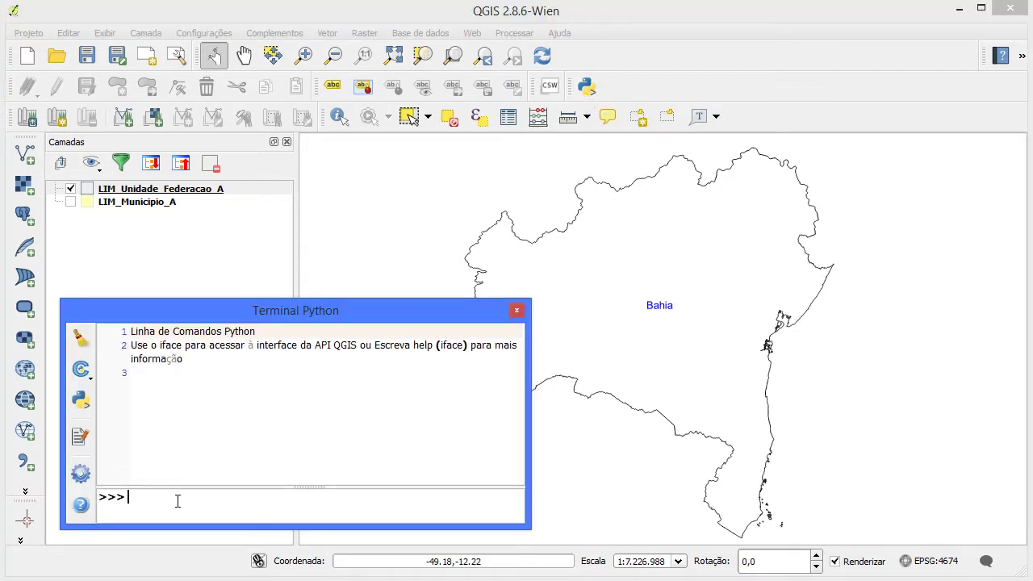
right_click(178, 501)
left_click(231, 546)
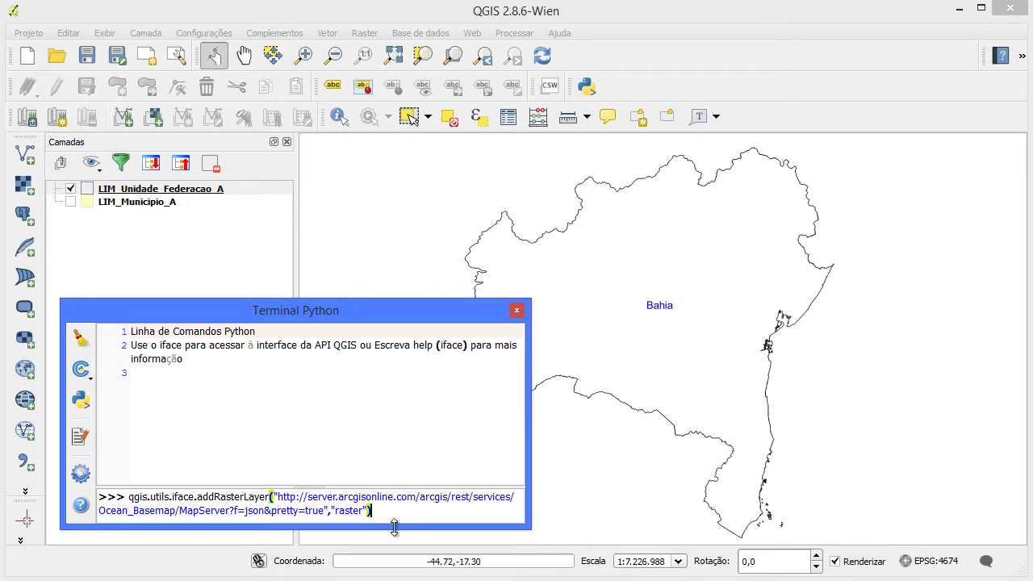
key("Return")
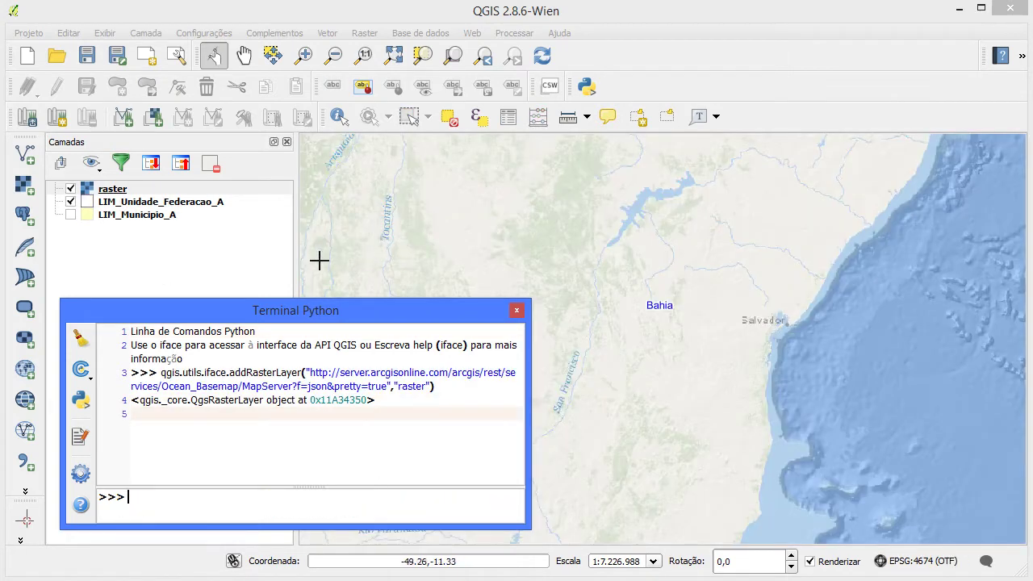
Place the LIM_Unidade_Federacao_A layer above the raster basemap and close the Python console
left_click_drag(115, 197, 120, 210)
left_click_drag(452, 312, 415, 315)
left_click(479, 314)
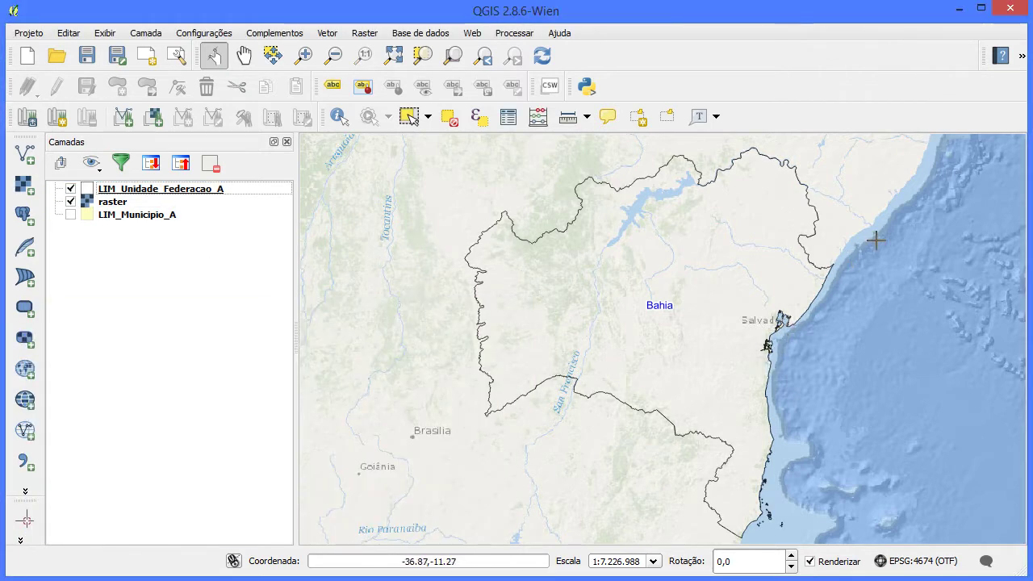
Hide the LIM_Unidade_Federacao_A layer so only the raster basemap is displayed
left_click_drag(774, 316, 765, 318)
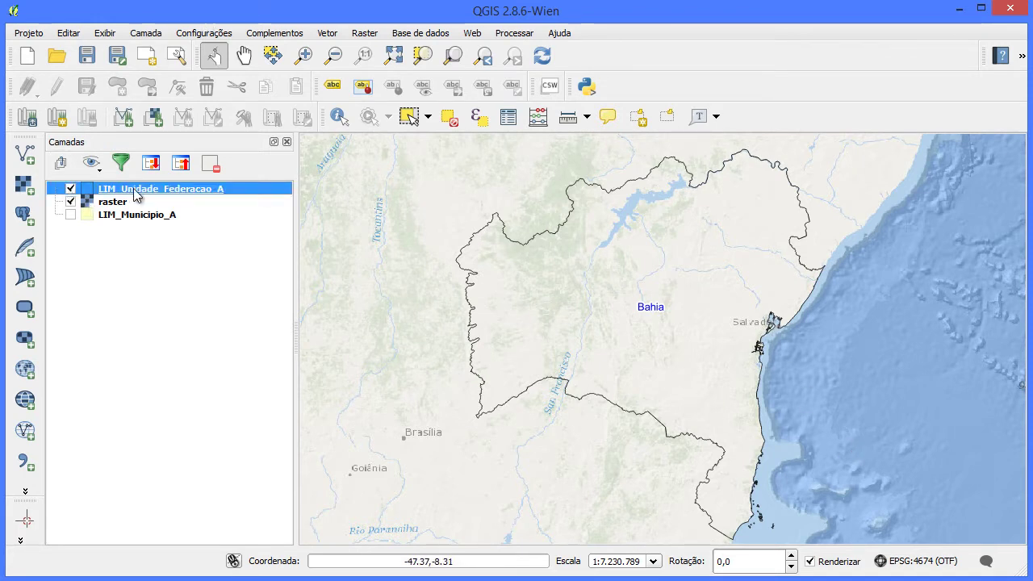
left_click(70, 191)
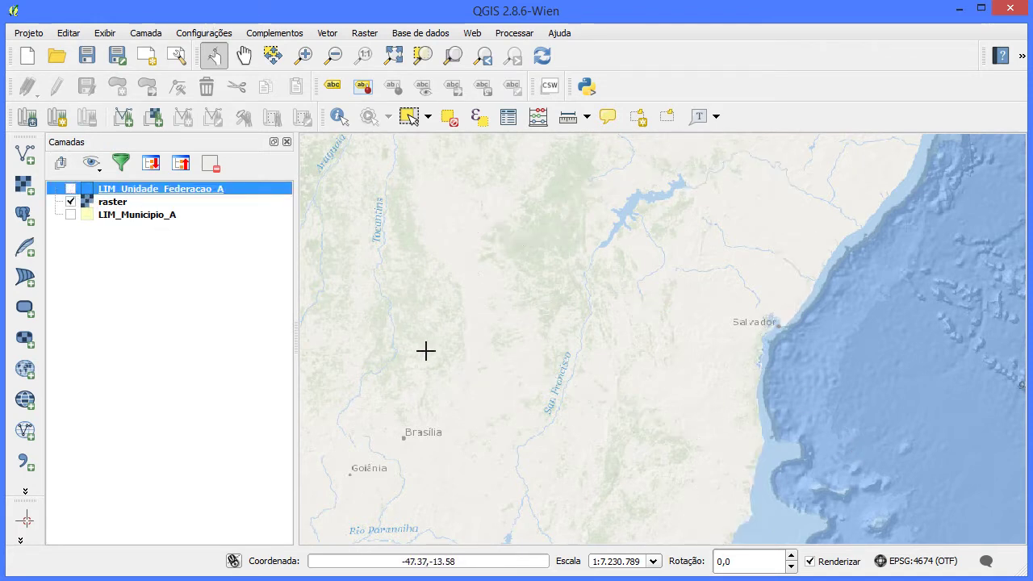
left_click(640, 356)
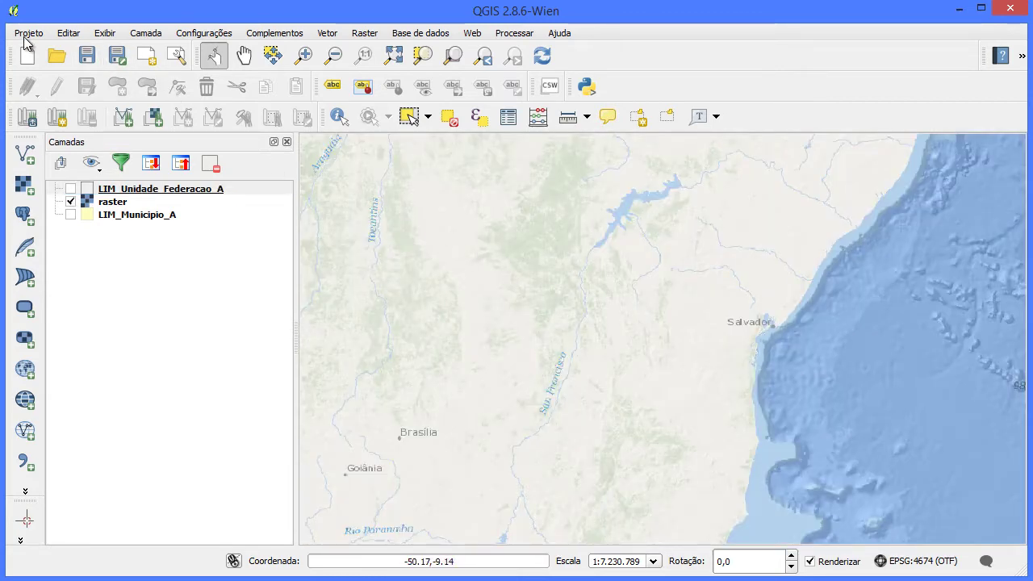
Save the current map view as a TIF image named bahia in C:\tmp\basemaps_esri
left_click(29, 34)
left_click(135, 156)
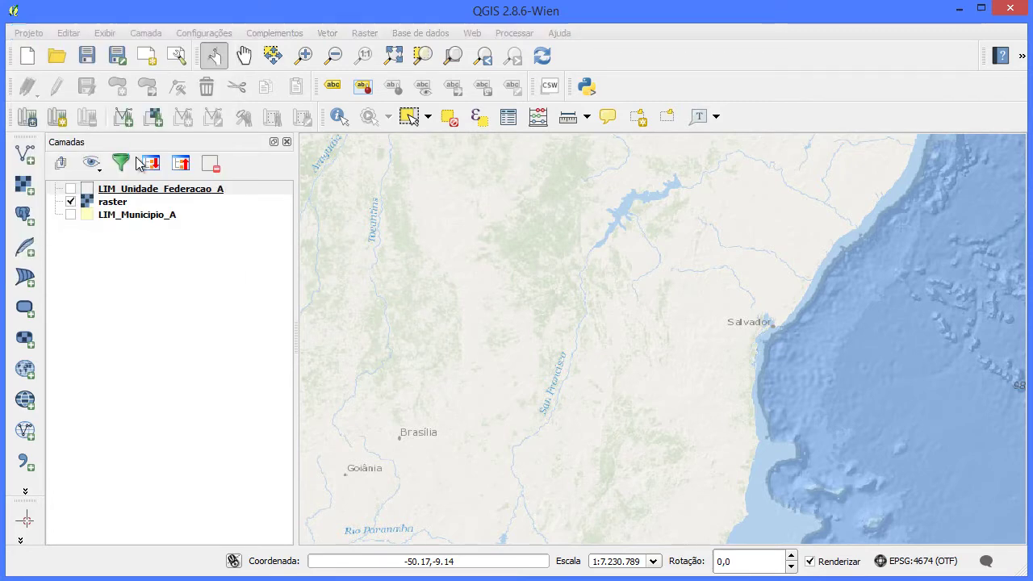
left_click(219, 63)
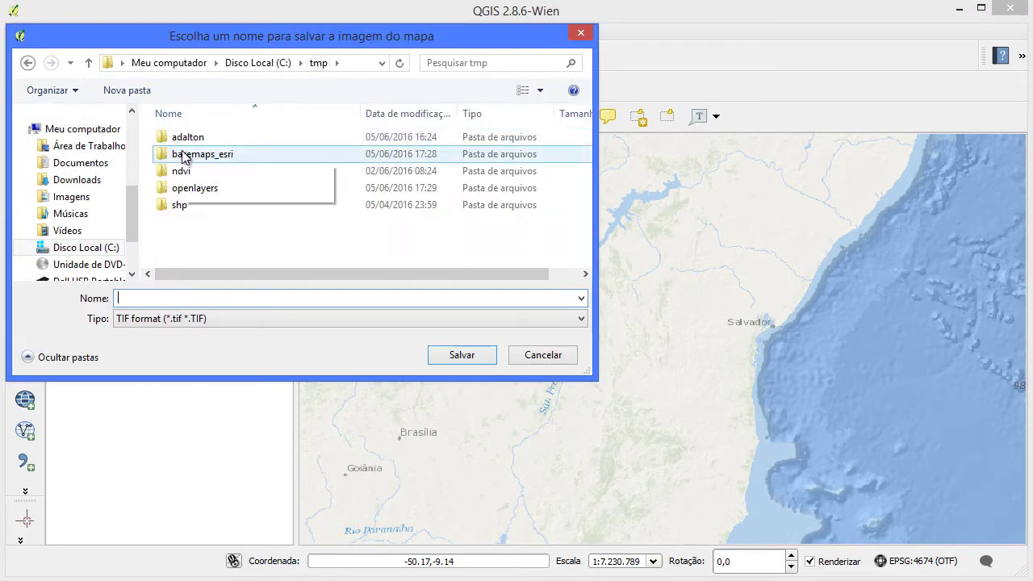
double_click(182, 156)
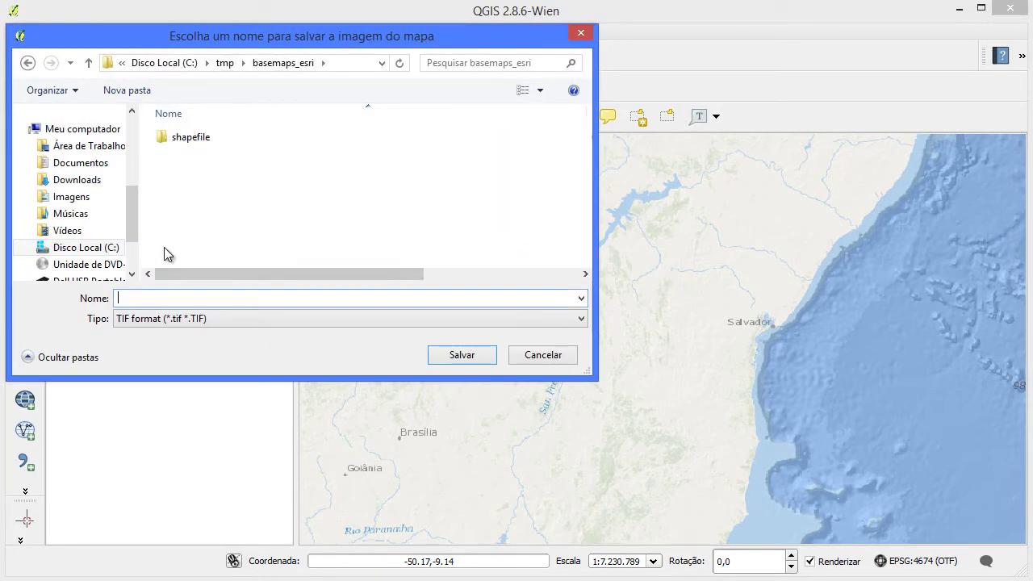
type("bahia")
left_click(452, 356)
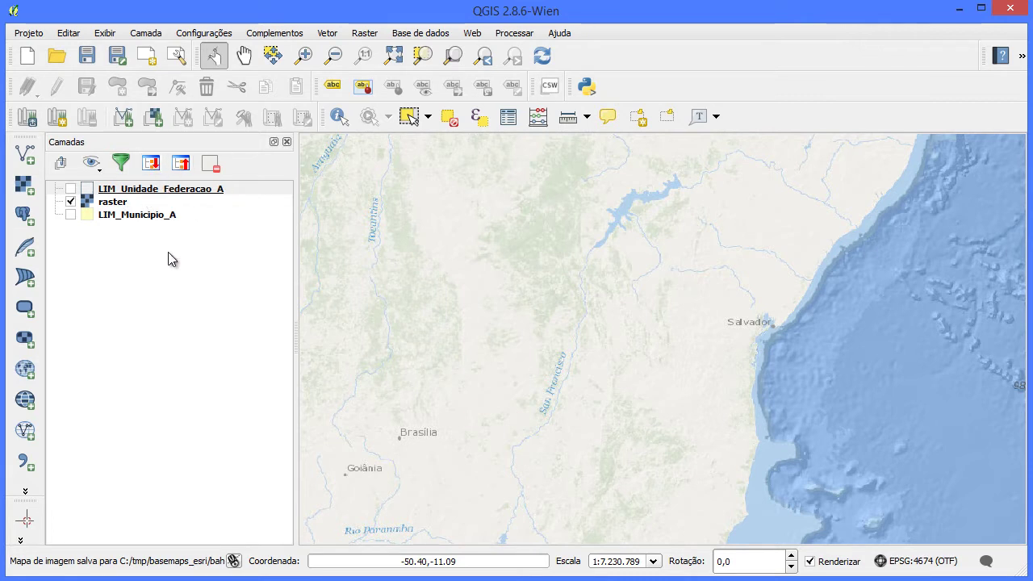
Hide the raster layer and load the bahia image from C:\tmp\basemaps_esri as a raster layer with CRS SIRGAS 2000 (EPSG:4674)
mouse_move(122, 206)
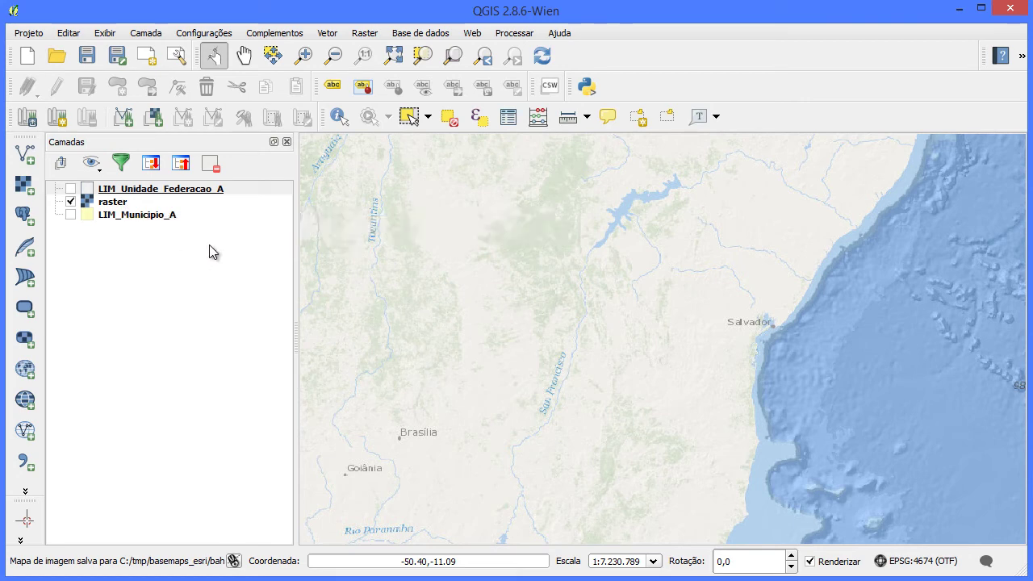
left_click(71, 200)
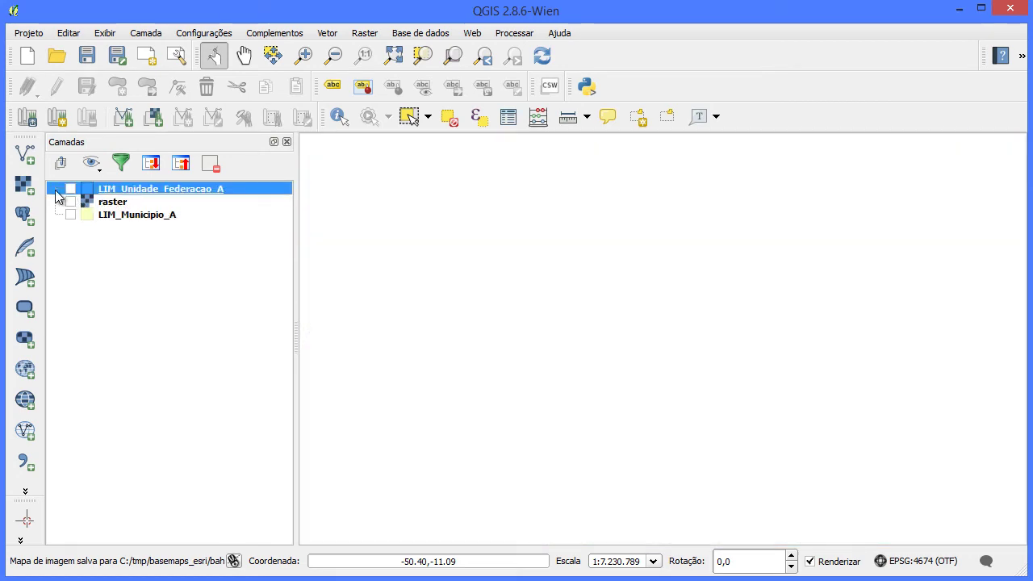
left_click(25, 186)
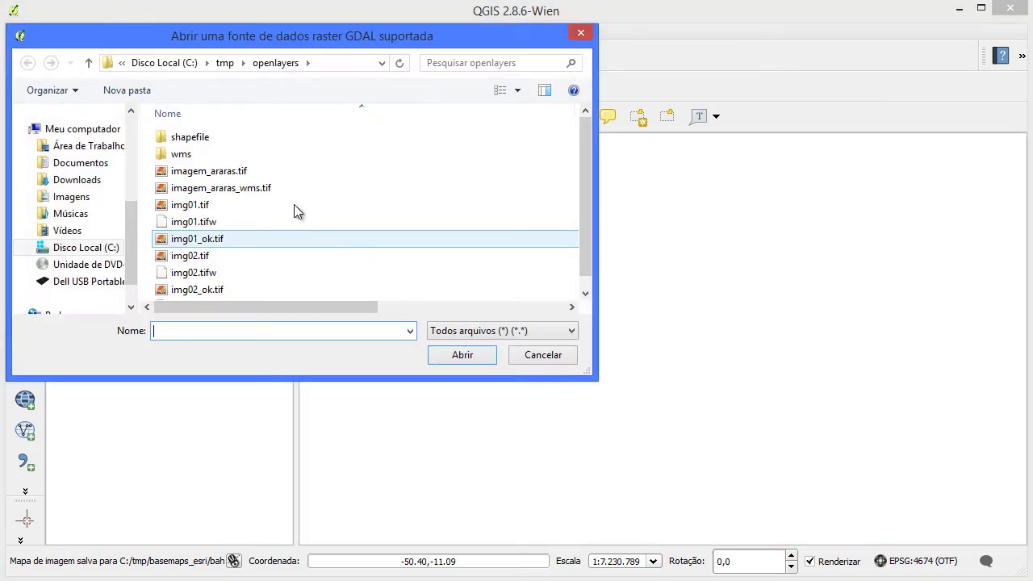
left_click(242, 62)
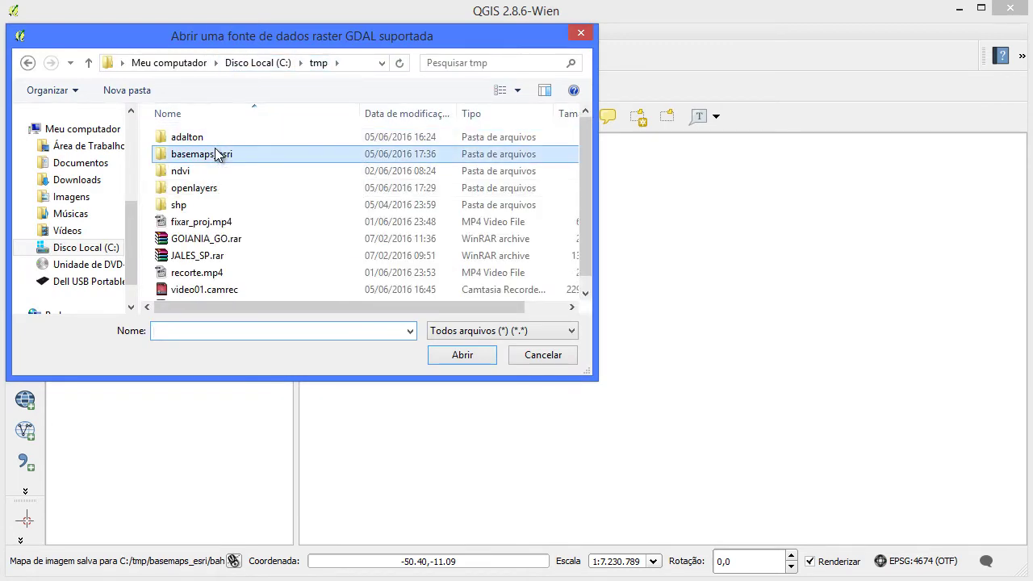
double_click(242, 153)
left_click(192, 154)
left_click(474, 354)
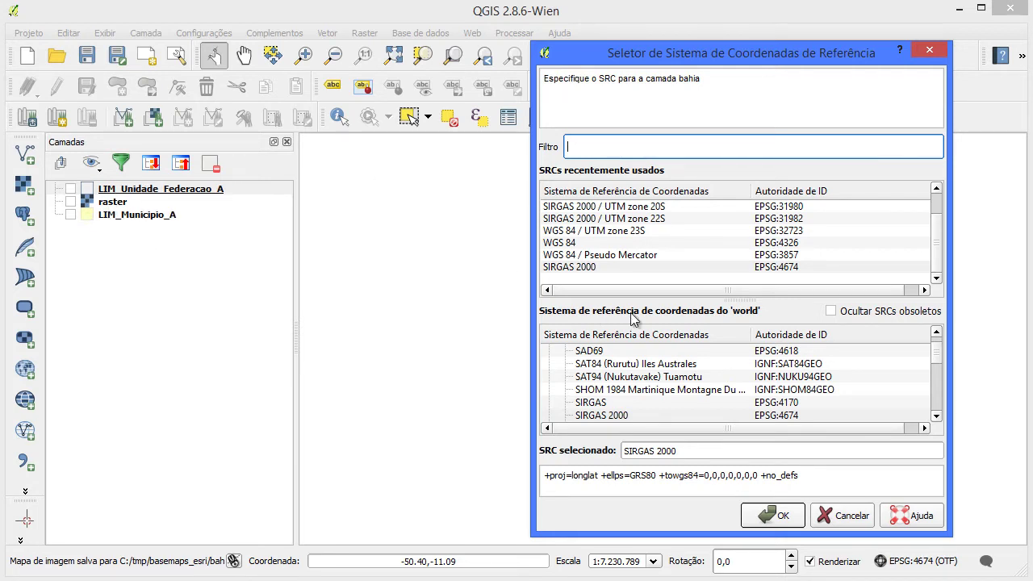
left_click(586, 268)
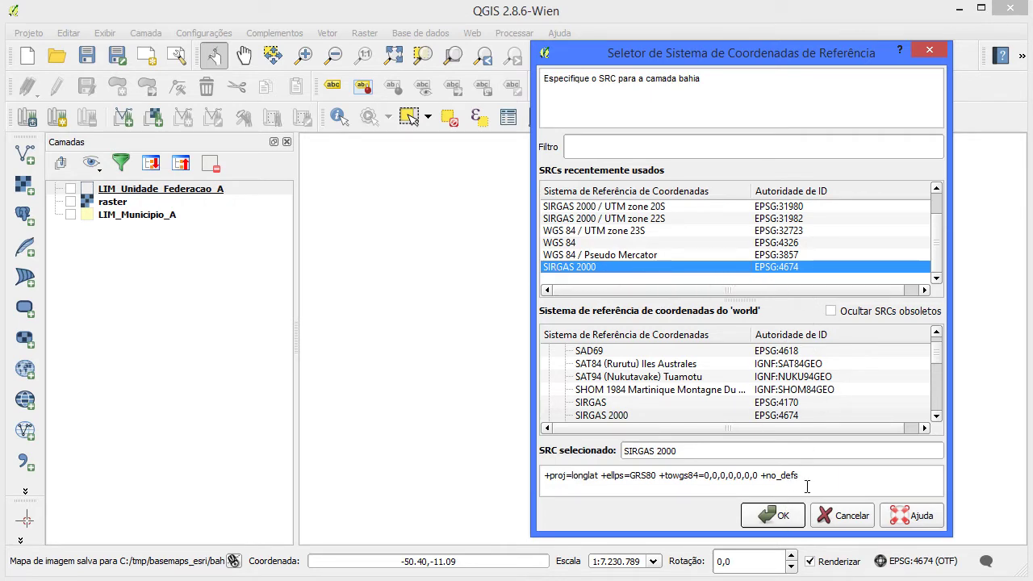
left_click(780, 513)
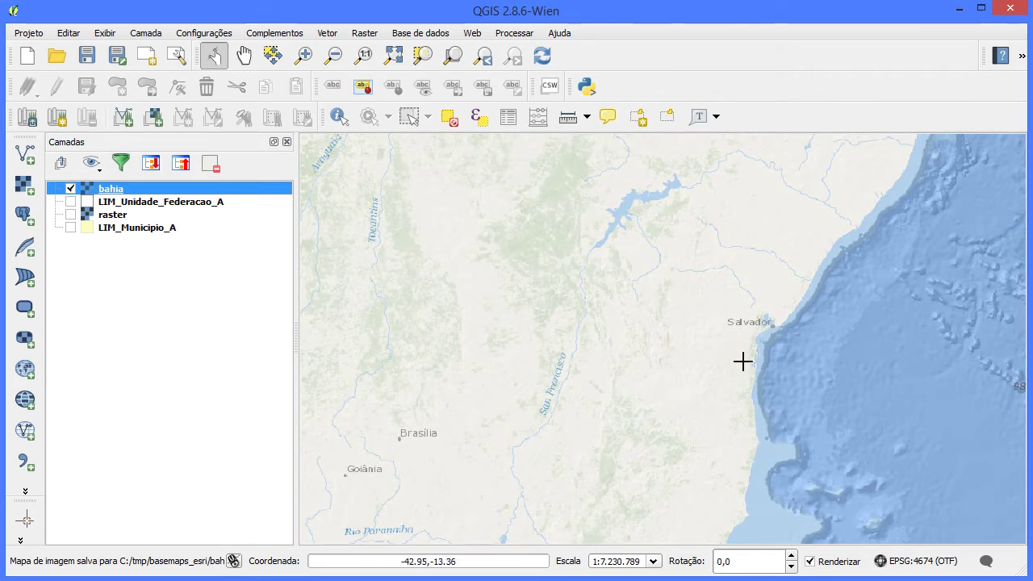
Remove the online raster layer and display LIM_Unidade_Federacao_A above the bahia image
left_click(130, 216)
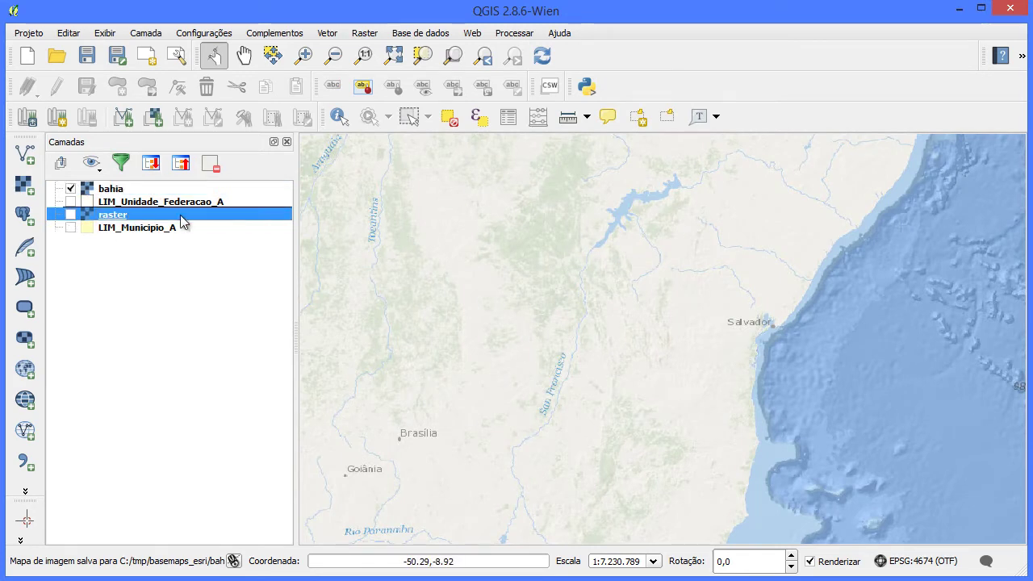
left_click(211, 165)
left_click(105, 190)
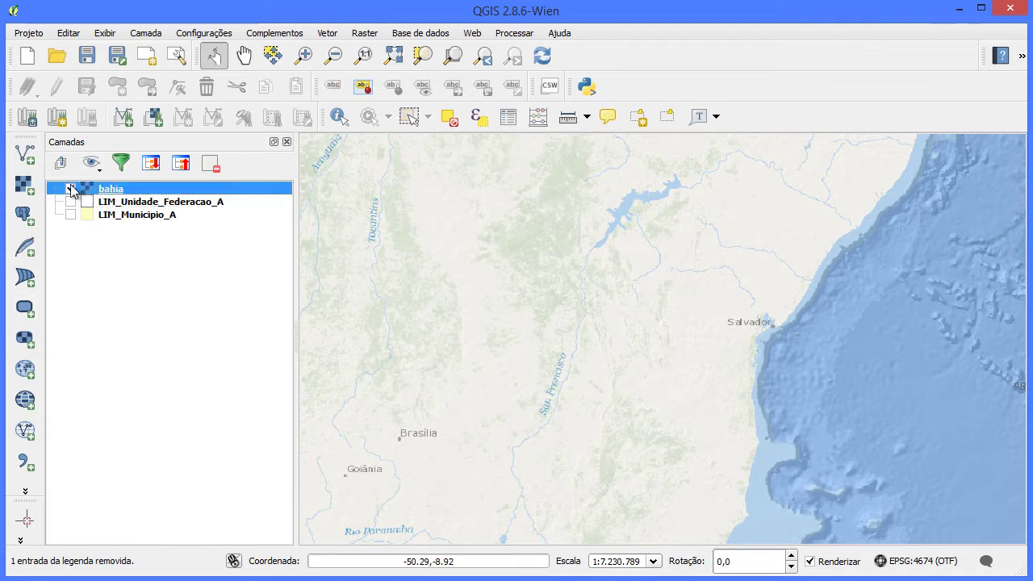
left_click(71, 202)
left_click_drag(106, 192, 129, 215)
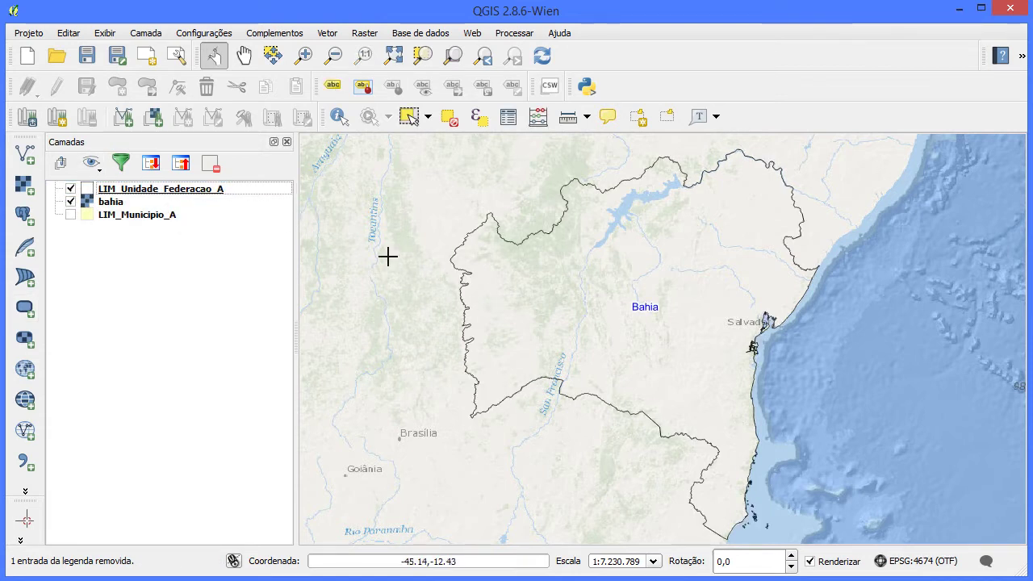
left_click(156, 192)
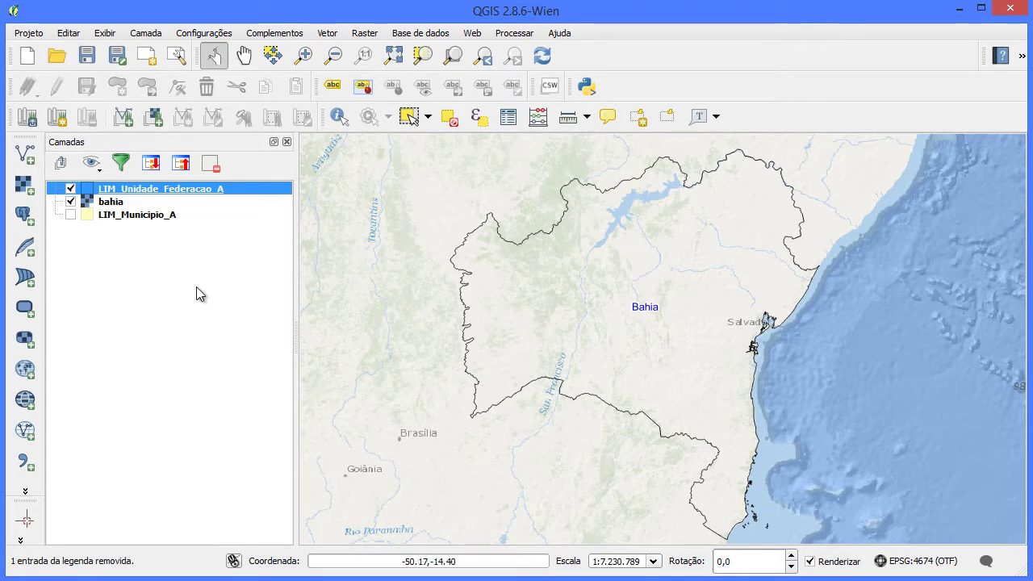
Review the options that control which CRS is assigned to new layers without one
left_click(204, 33)
left_click(197, 119)
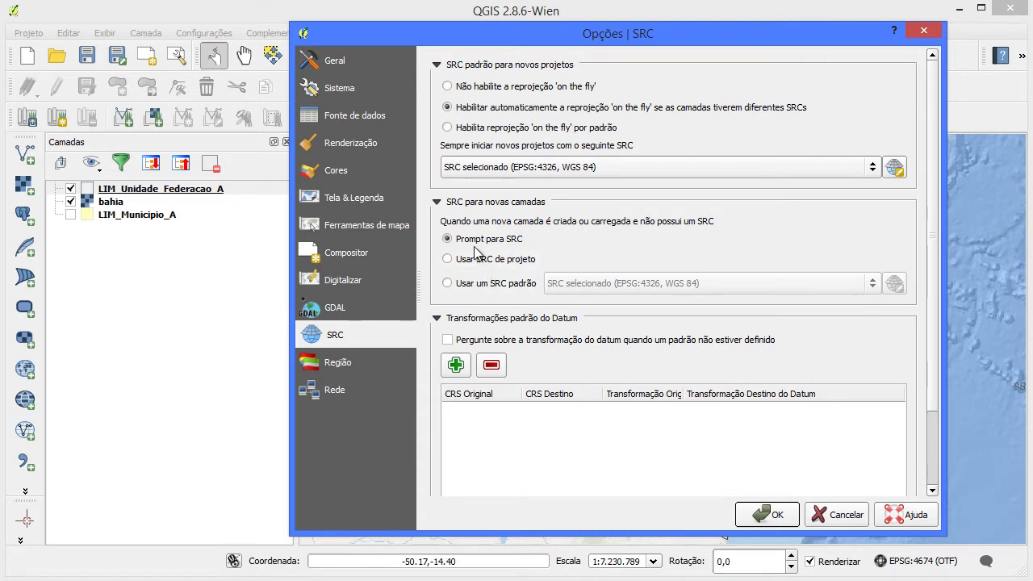
left_click(777, 517)
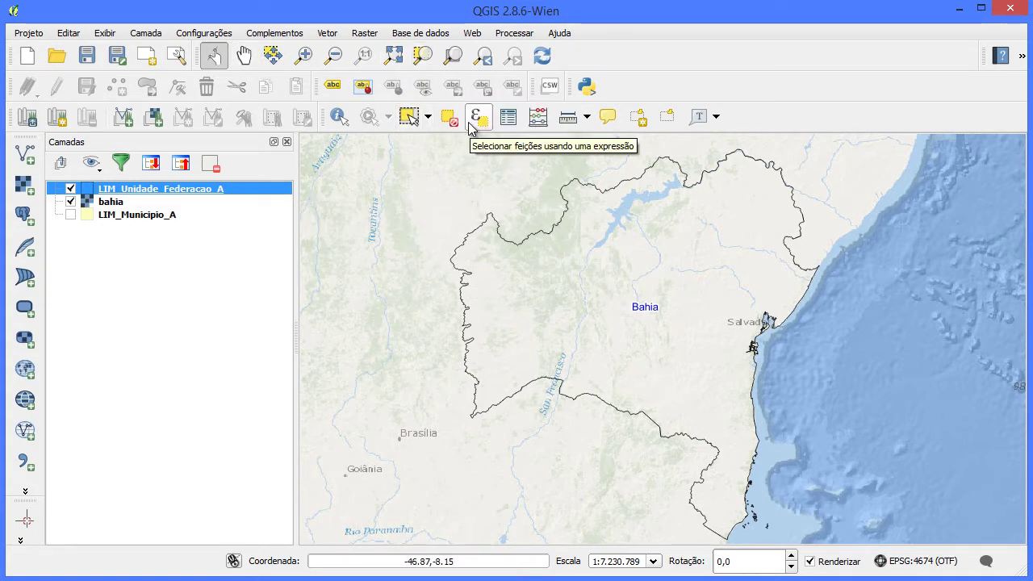
Start a raster reprojection (Warp) of bahia and set its output file to bahia_ok.tif in C:\tmp\basemaps_esri
left_click(365, 33)
mouse_move(396, 166)
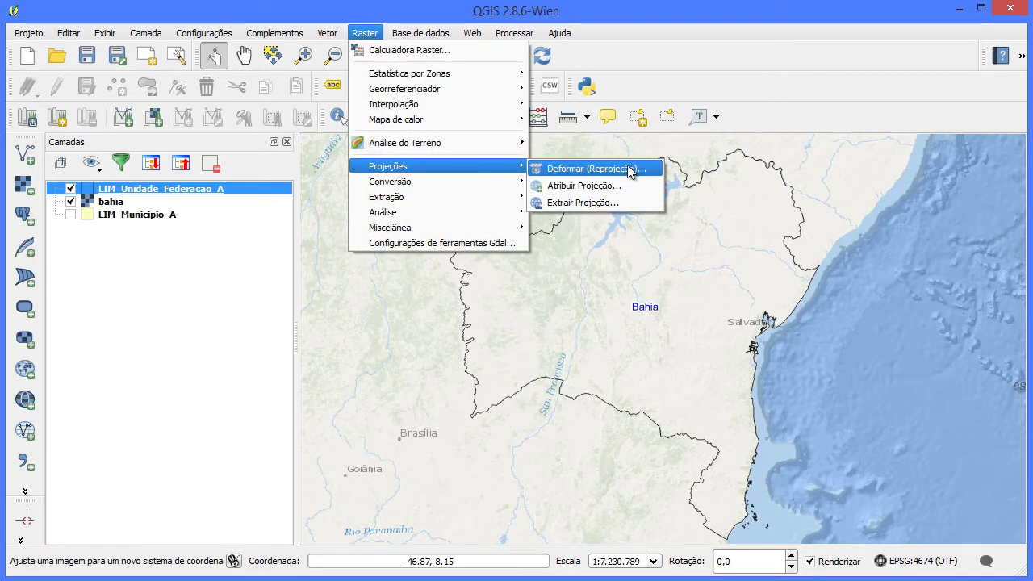
left_click(635, 169)
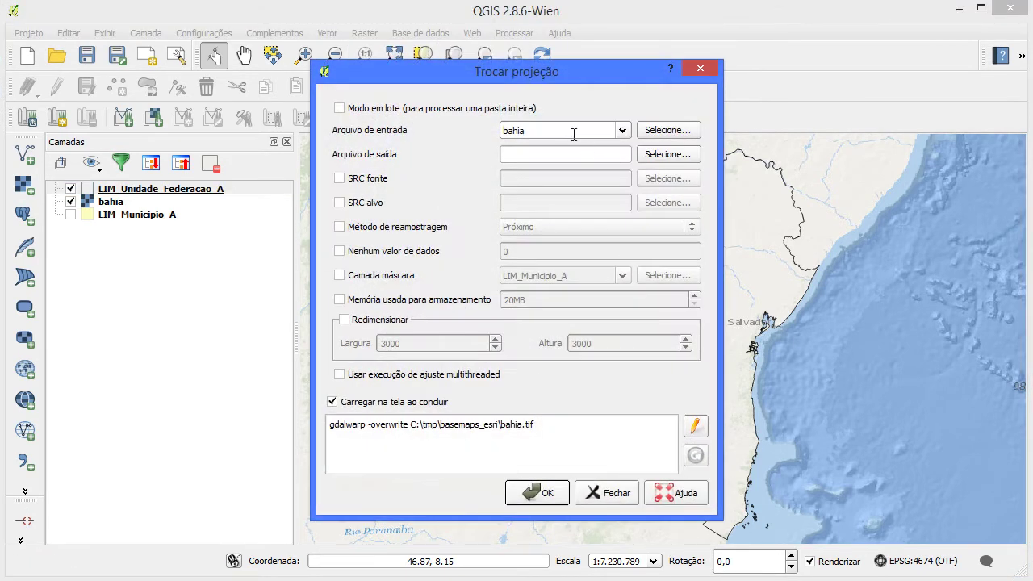
left_click(656, 154)
left_click(407, 156)
left_click(409, 155)
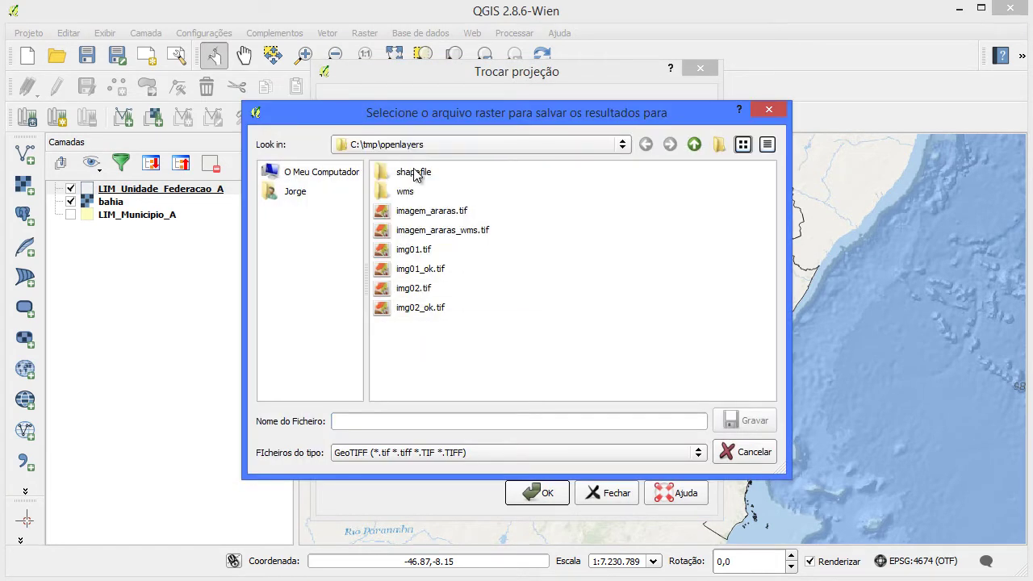
left_click(694, 145)
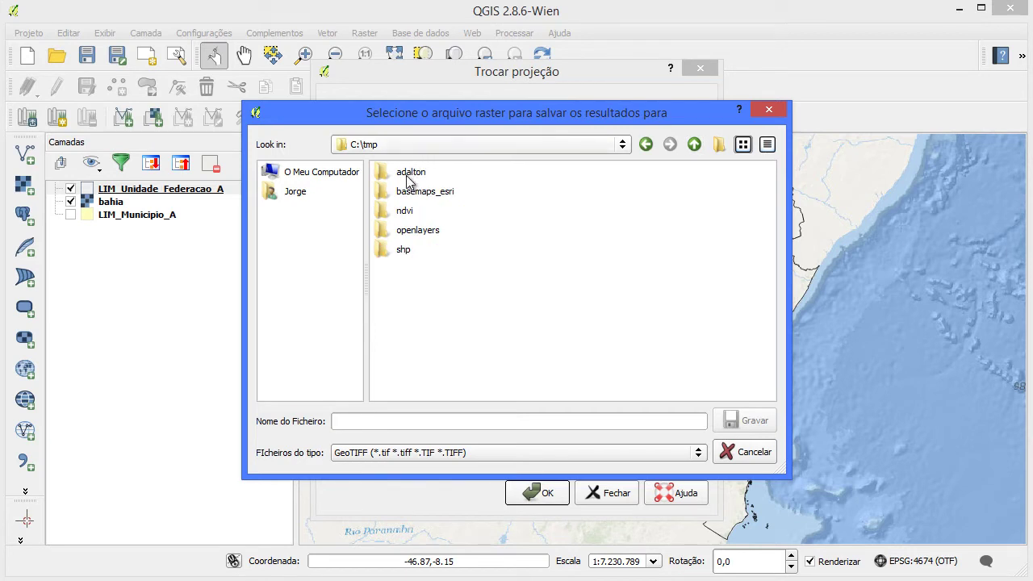
double_click(417, 188)
left_click(406, 193)
left_click(358, 421)
type("_ok.tif")
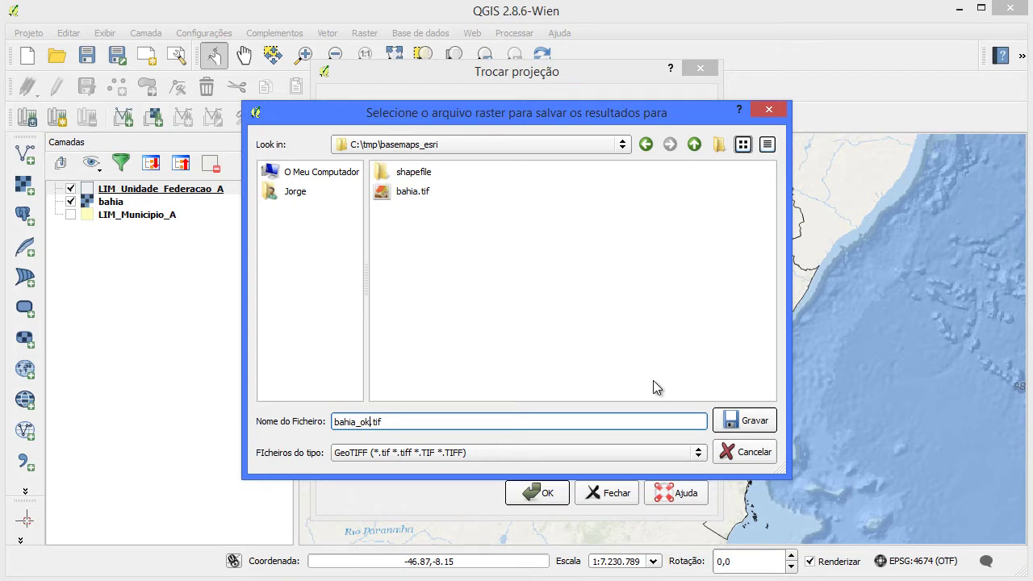
left_click(738, 421)
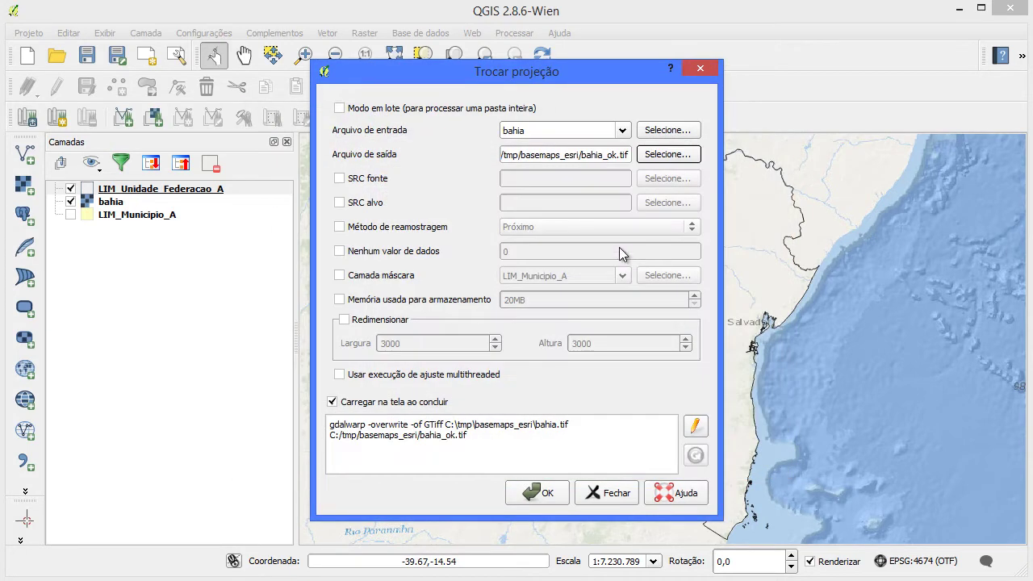
Set both the source and target SRS to SIRGAS 2000 (EPSG:4674), run the reprojection and close its dialogs
left_click(393, 179)
left_click(667, 179)
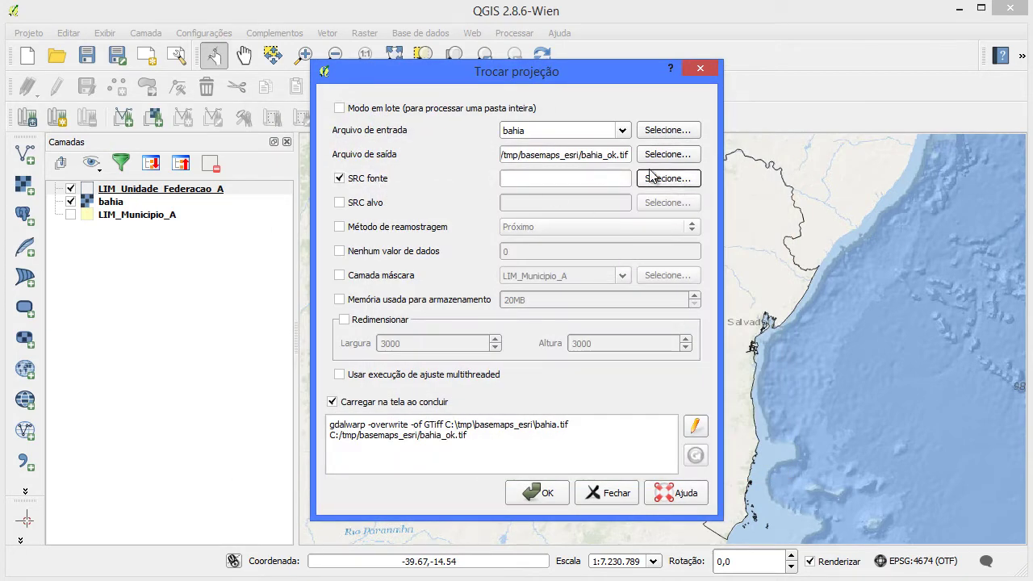
left_click(452, 189)
left_click(611, 541)
left_click(372, 204)
left_click(667, 203)
left_click(468, 188)
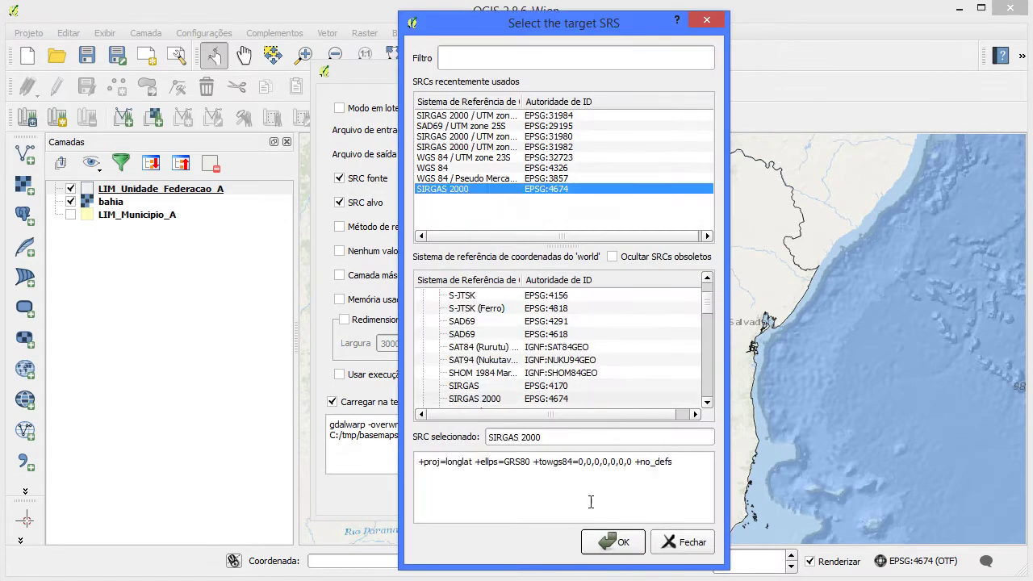
left_click(611, 541)
left_click(549, 491)
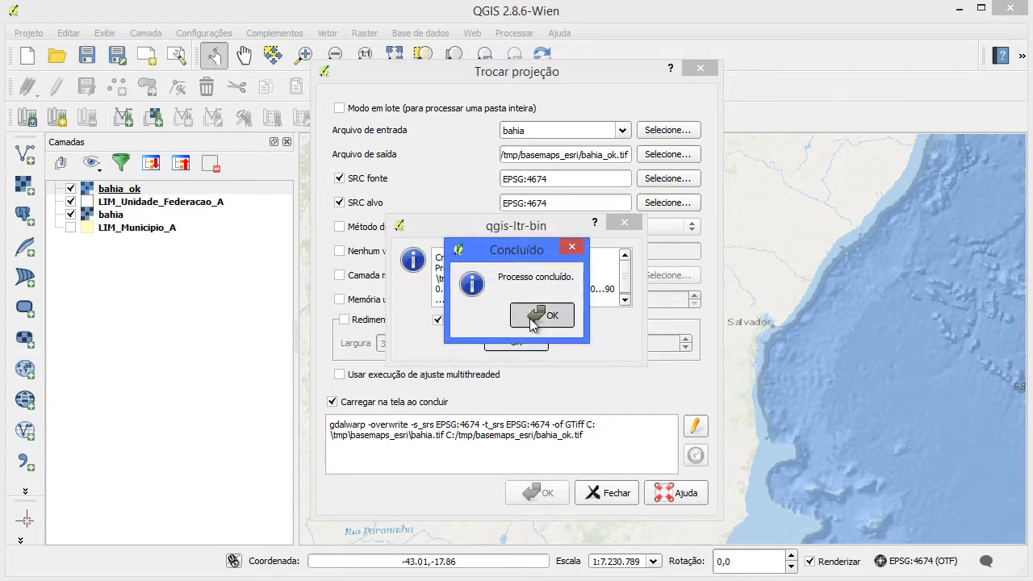
left_click(541, 315)
left_click(531, 342)
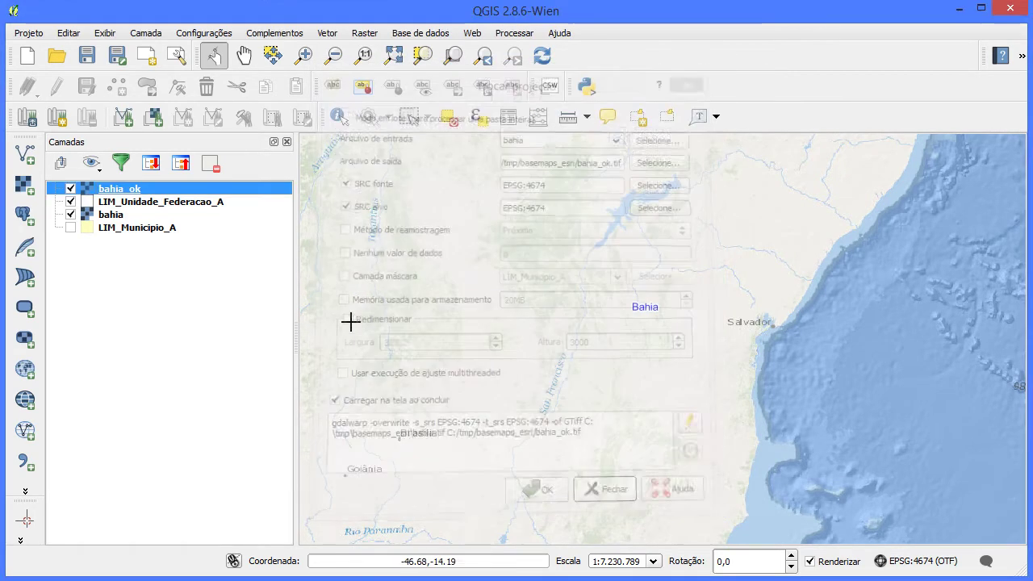
Remove the bahia_ok and bahia raster layers from the project
left_click(210, 164)
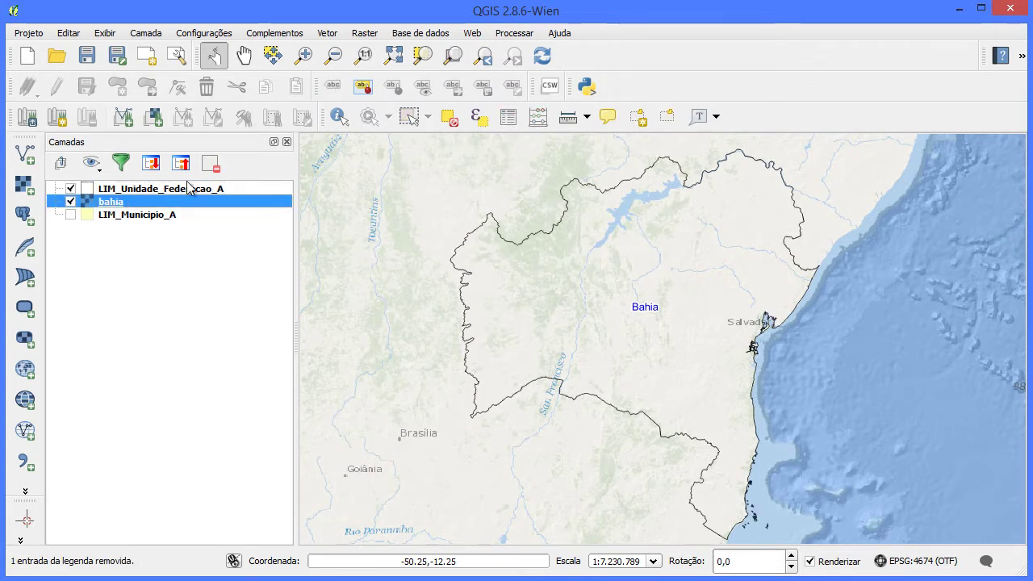
left_click(209, 166)
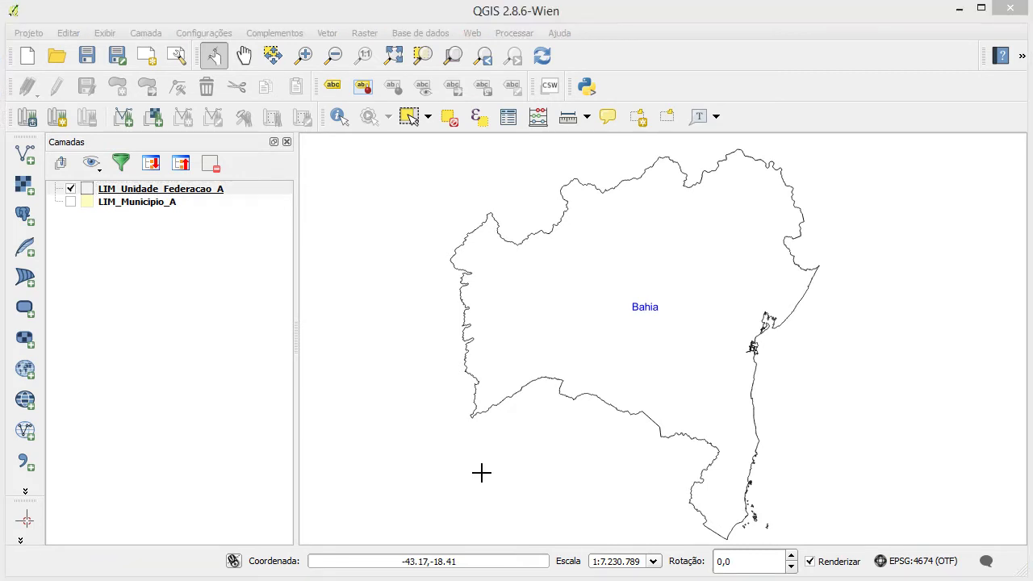
left_click(181, 191)
Load bahia_ok.tif from C:\tmp\basemaps_esri as a raster layer and place it directly below LIM_Unidade_Federacao_A
left_click(27, 194)
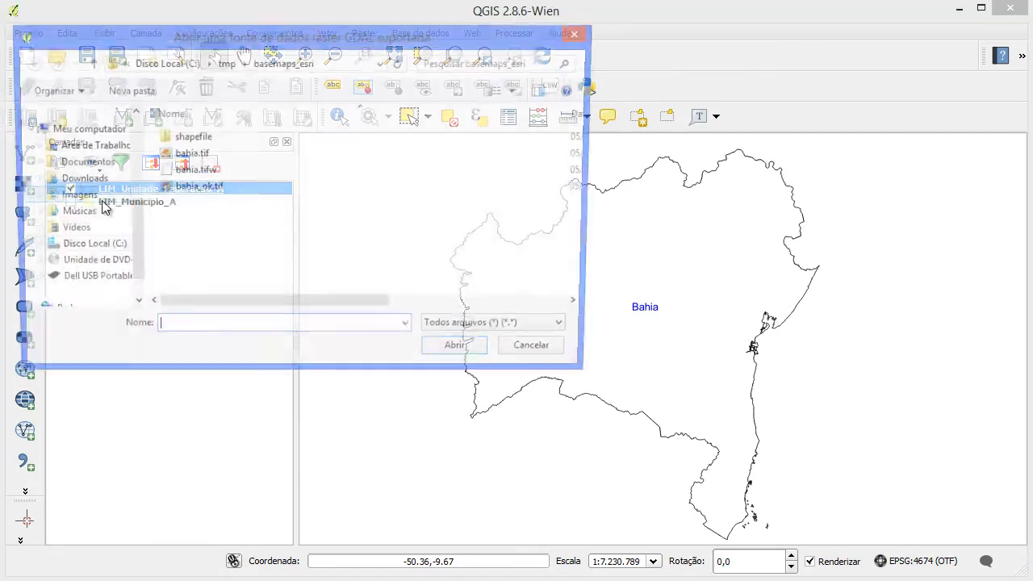
left_click(218, 189)
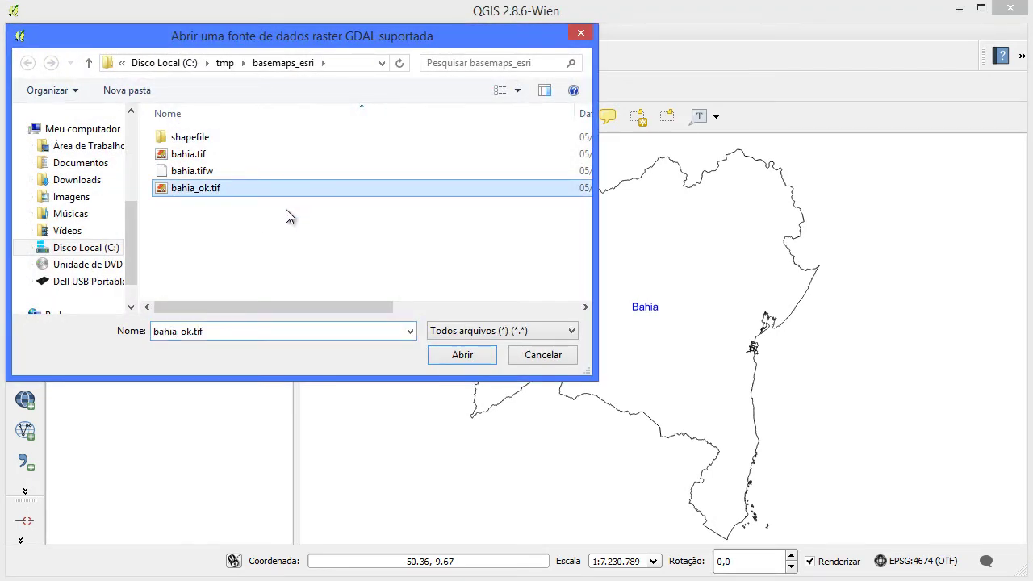
left_click(462, 356)
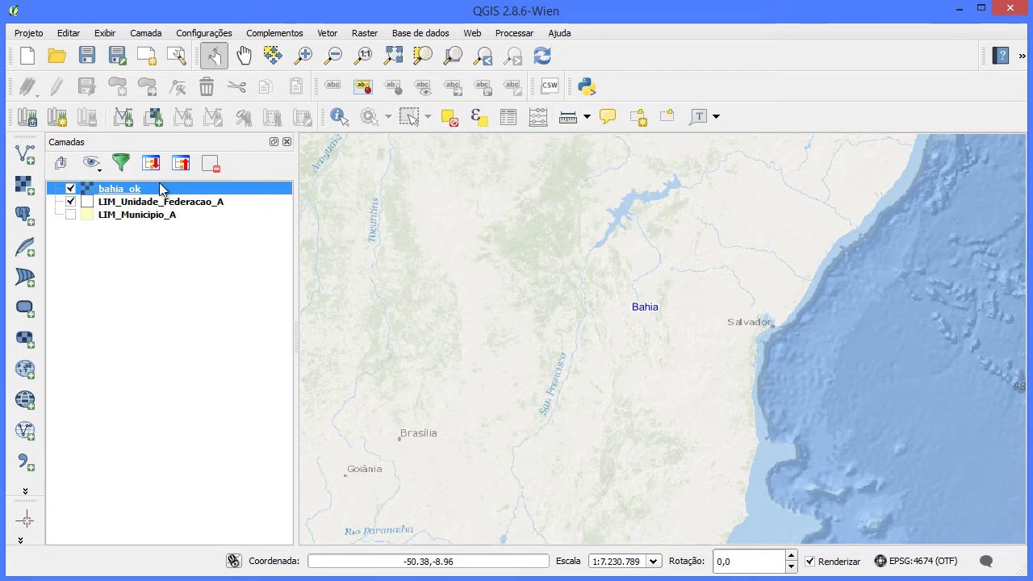
left_click_drag(141, 194, 162, 215)
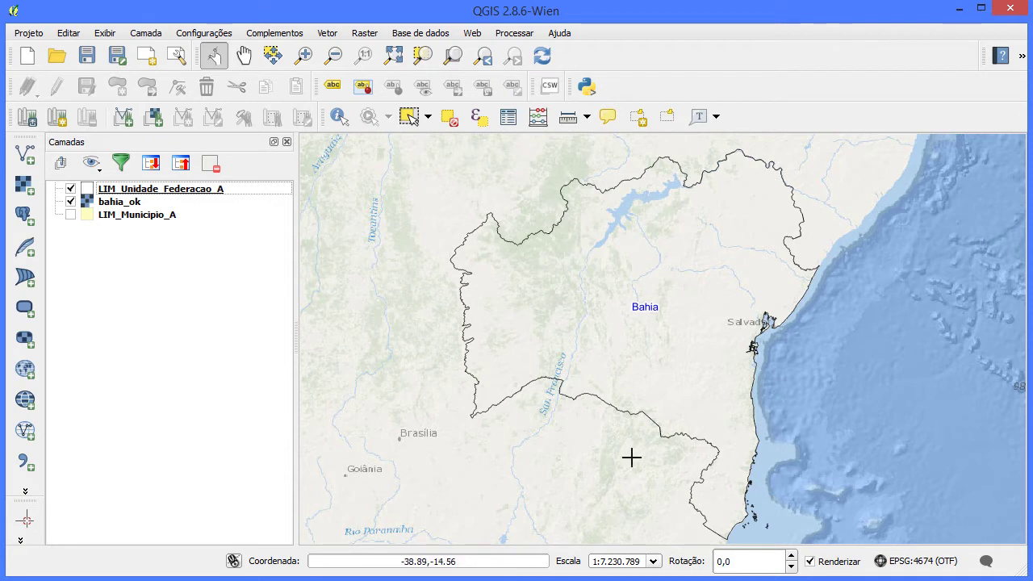
Remove the bahia_ok layer and select LIM_Unidade_Federacao_A
left_click(125, 202)
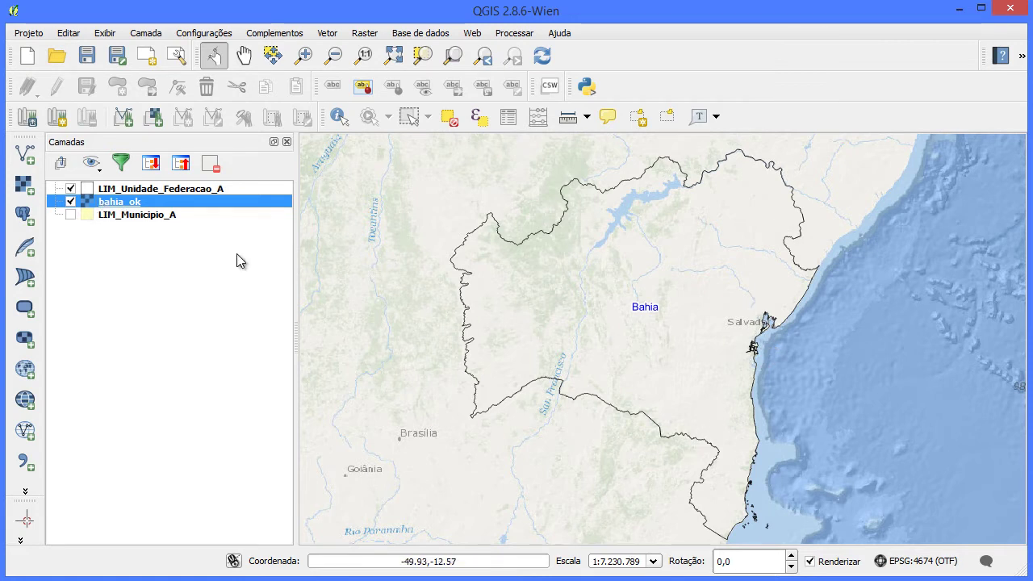
left_click(210, 164)
left_click(134, 192)
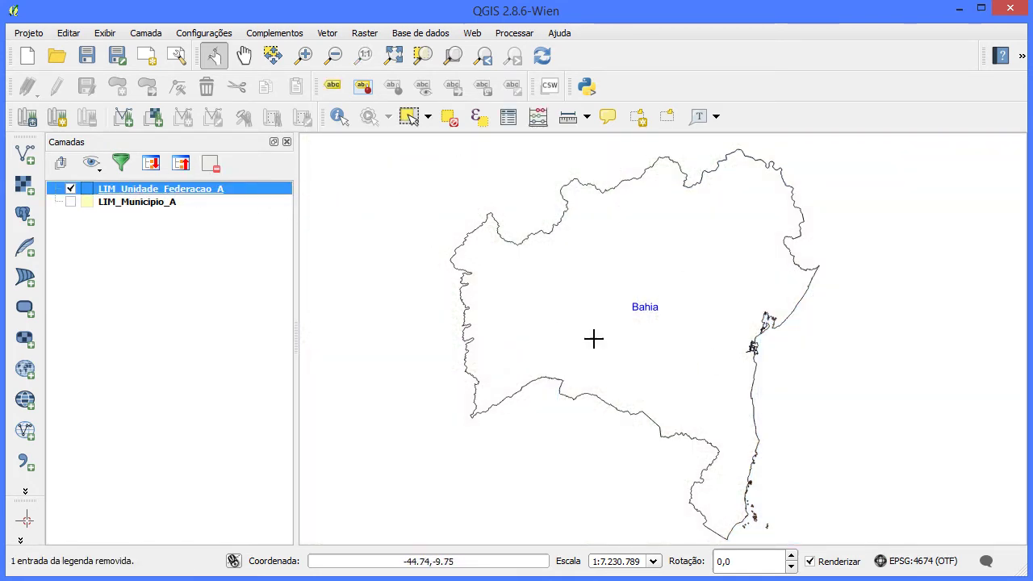
Switch to Notepad++, copy the complete addRasterLayer command for Ocean_Basemap, and return to QGIS
key("alt+Tab")
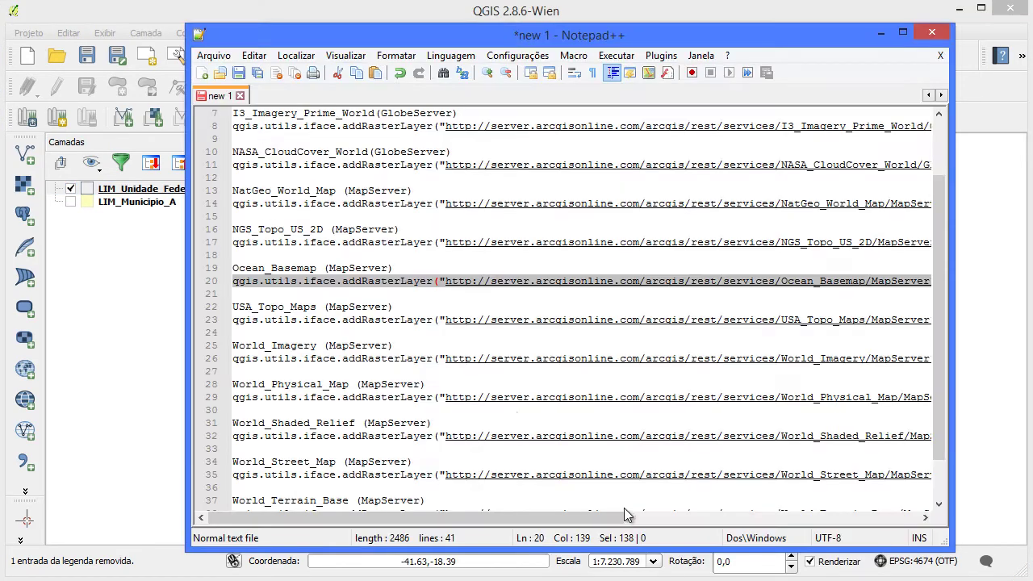
left_click(330, 281)
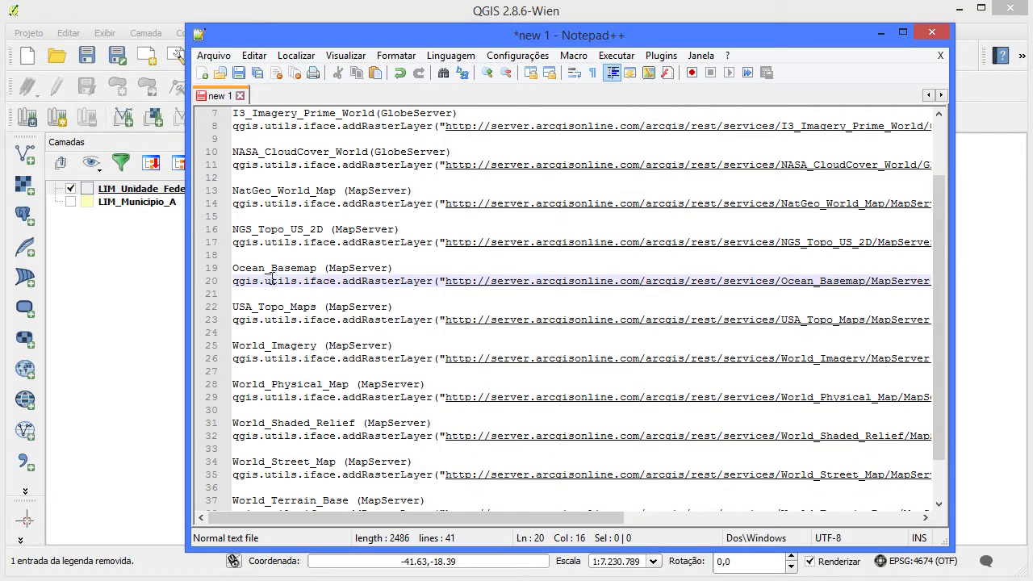
left_click_drag(234, 280, 297, 283)
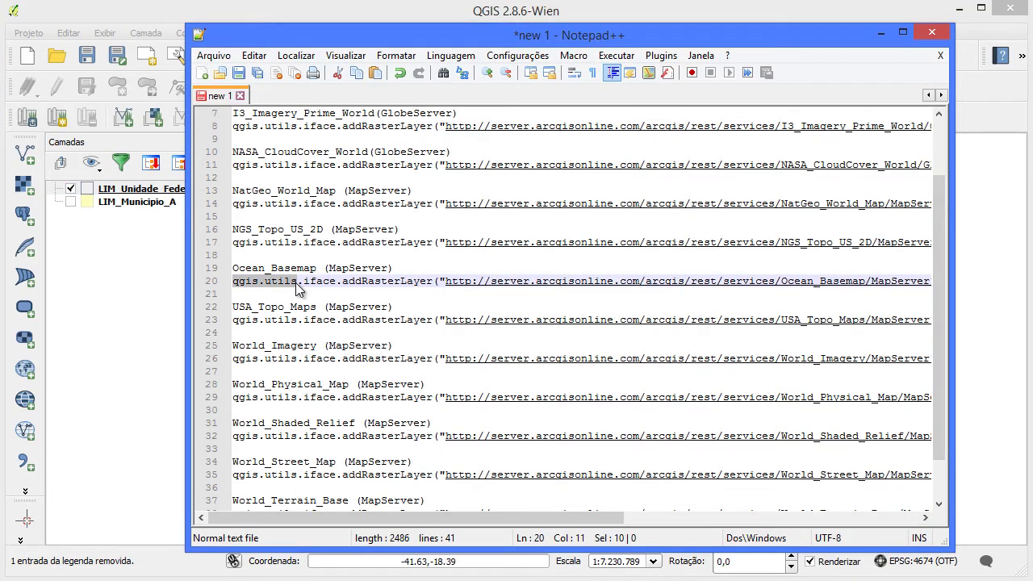
key("shift+End")
right_click(421, 281)
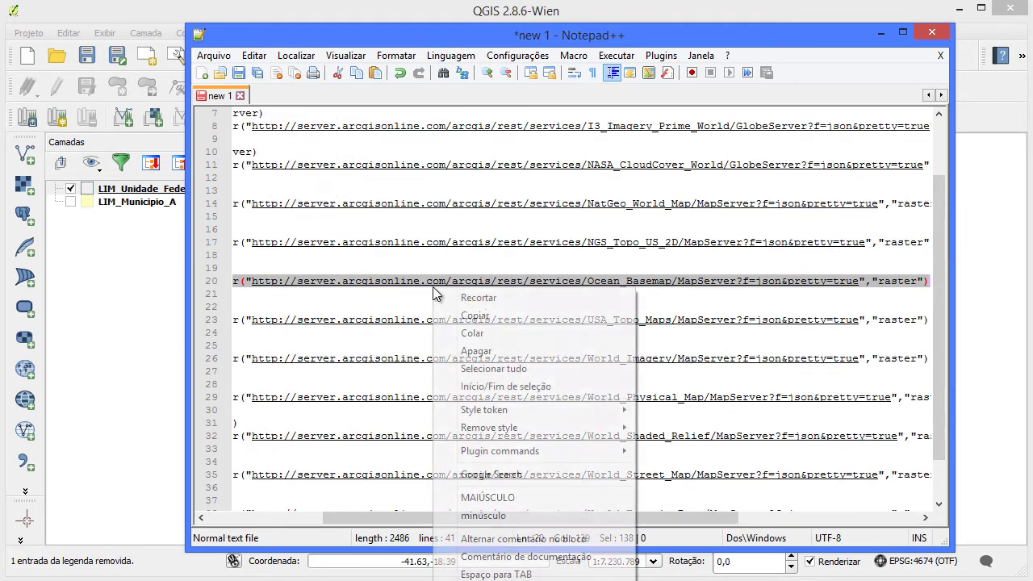
left_click(521, 313)
left_click(166, 24)
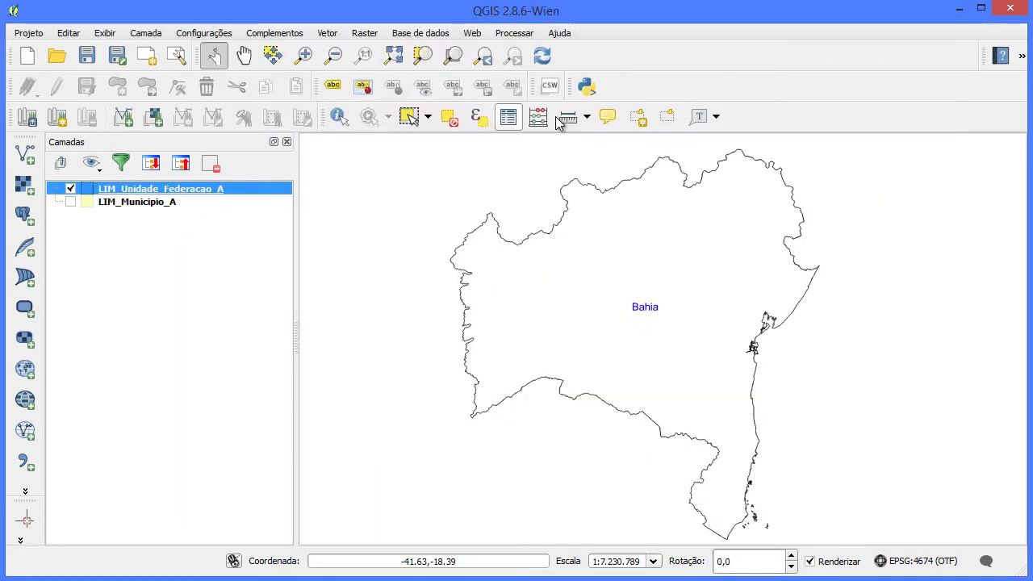
Run the copied Ocean_Basemap command in the Python console, close the console, and move the raster layer beneath both LIM layers
left_click(586, 86)
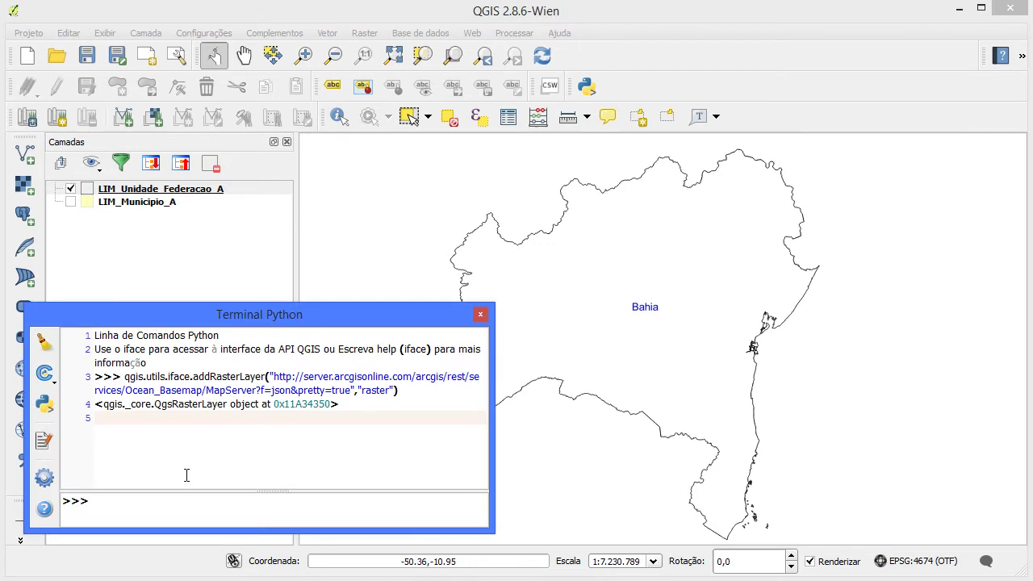
key("ctrl+v")
key("Return")
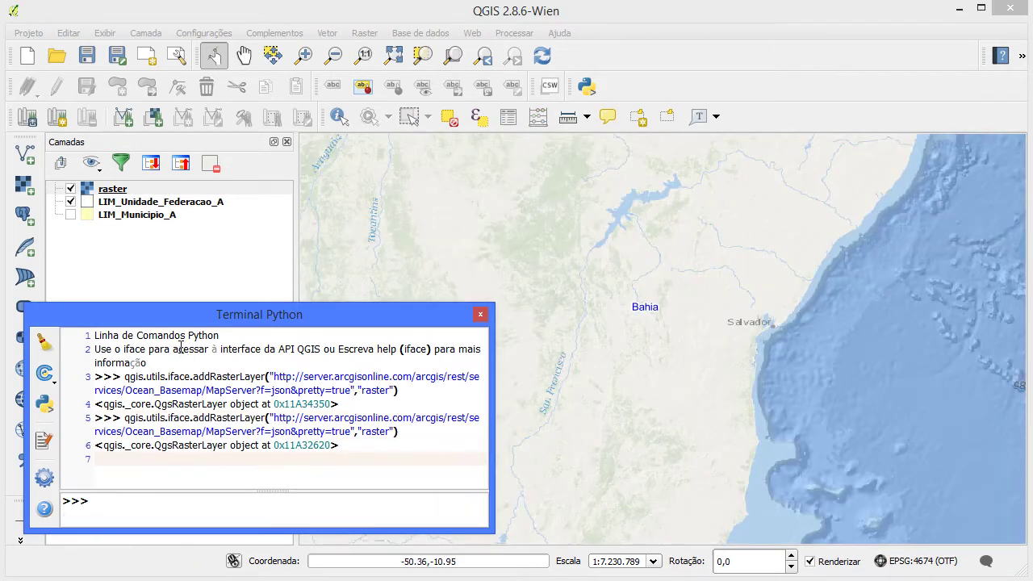
left_click_drag(406, 321, 165, 226)
left_click_drag(159, 151, 565, 339)
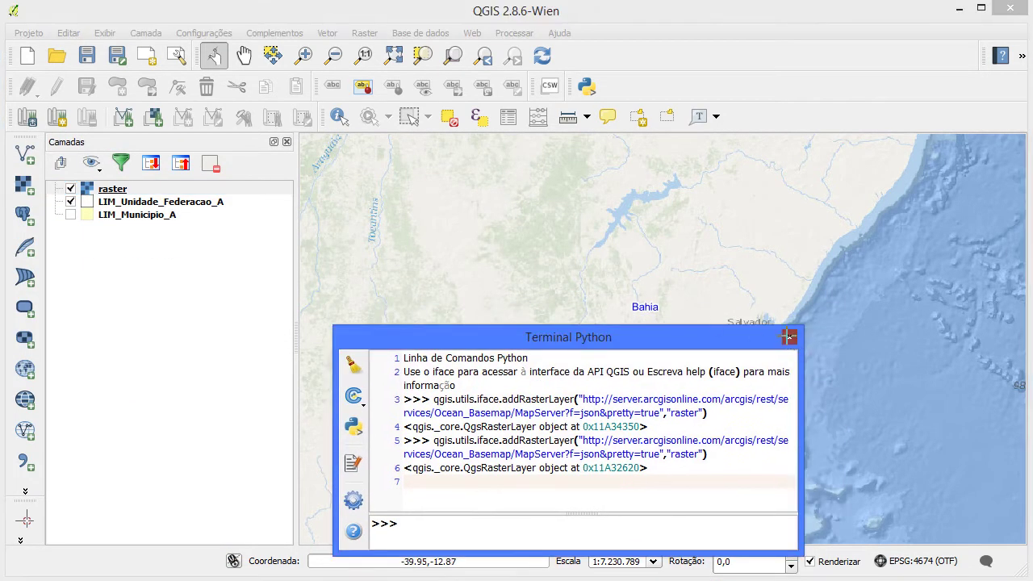
left_click(789, 337)
left_click_drag(137, 186, 191, 222)
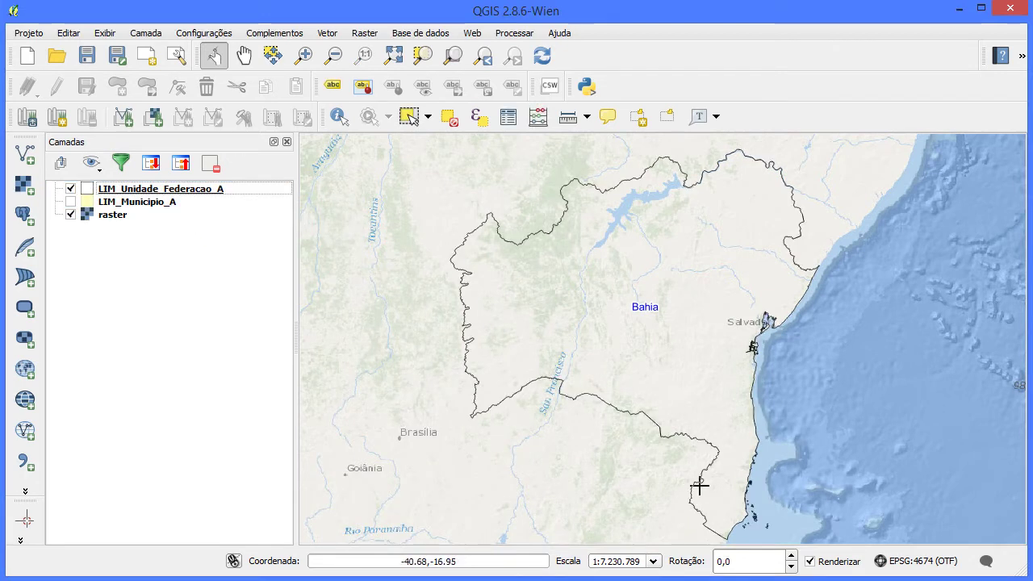
Zoom in on the coast around Salvador and hide the LIM_Unidade_Federacao_A layer
left_click(303, 55)
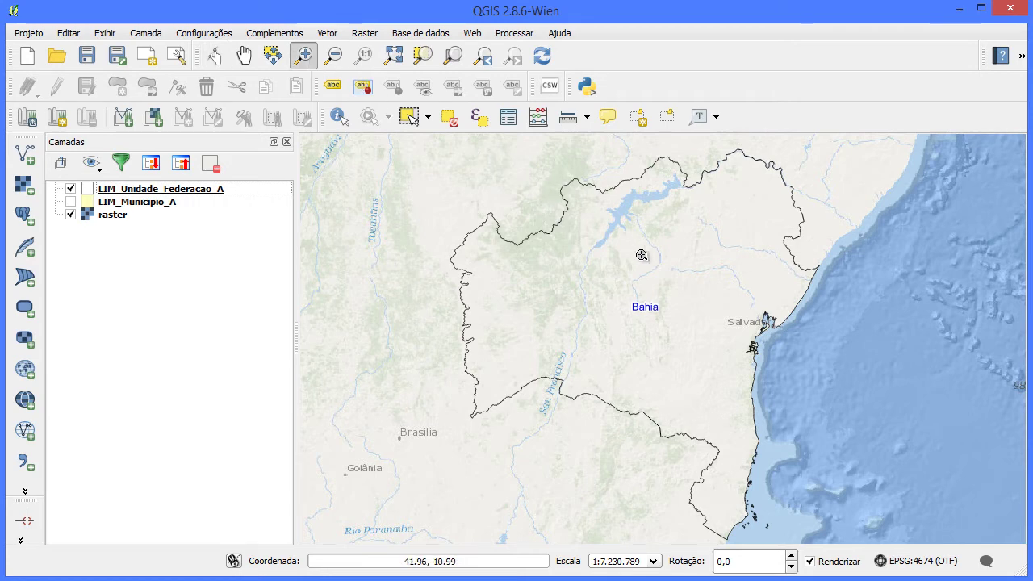
left_click_drag(751, 303, 816, 349)
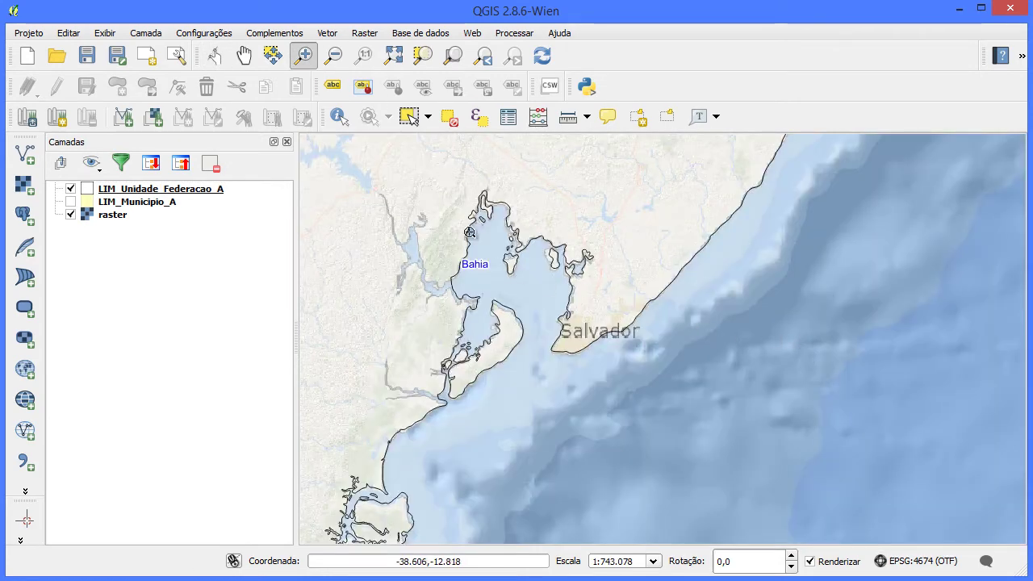
left_click(71, 189)
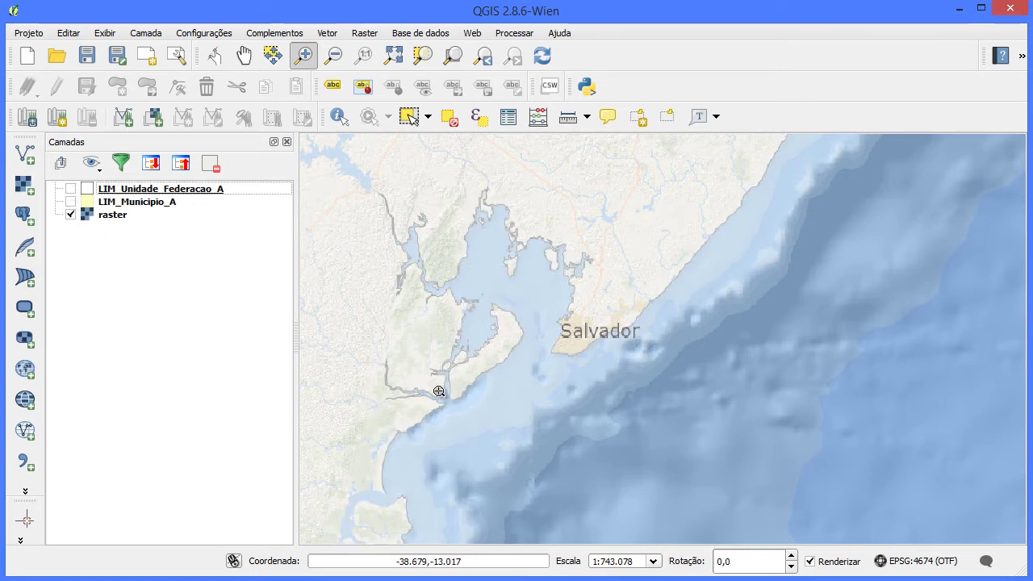
Set the map scale to 1:250.000
left_click(651, 562)
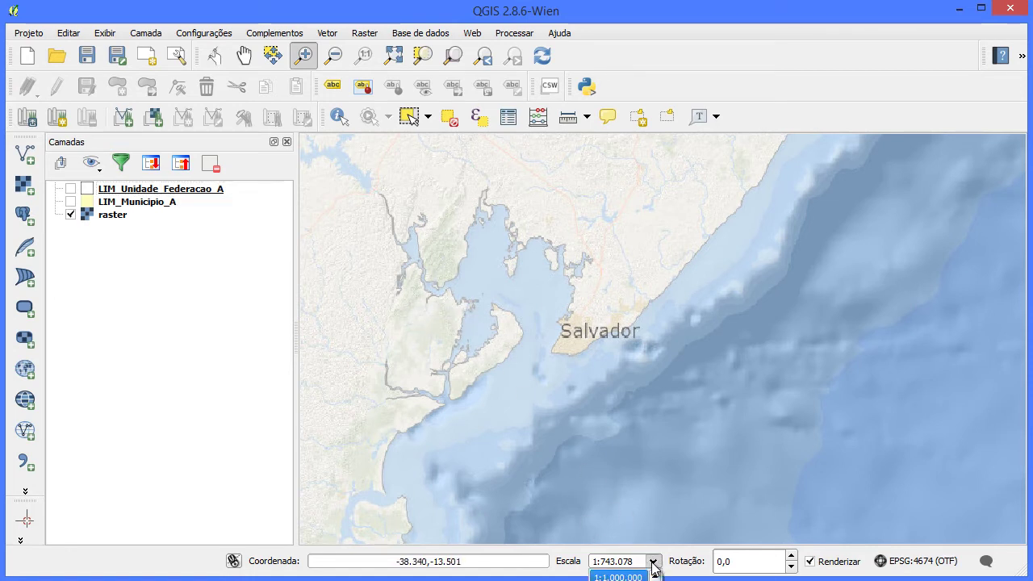
key("Down")
key("Down")
key("Down")
key("Return")
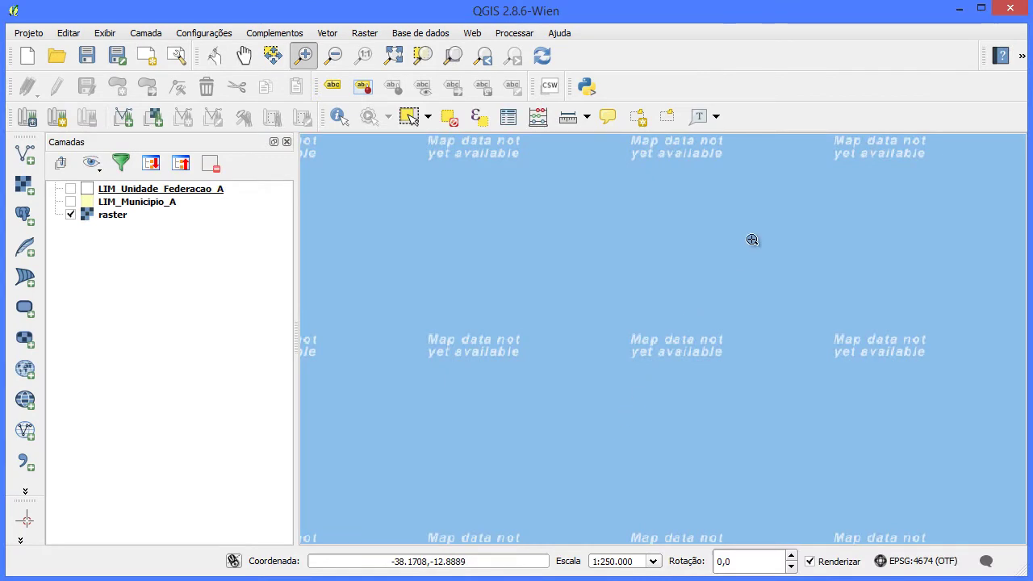
Set the map scale to 1:500.000 and recentre the map on the coast near Camaçari
left_click(653, 562)
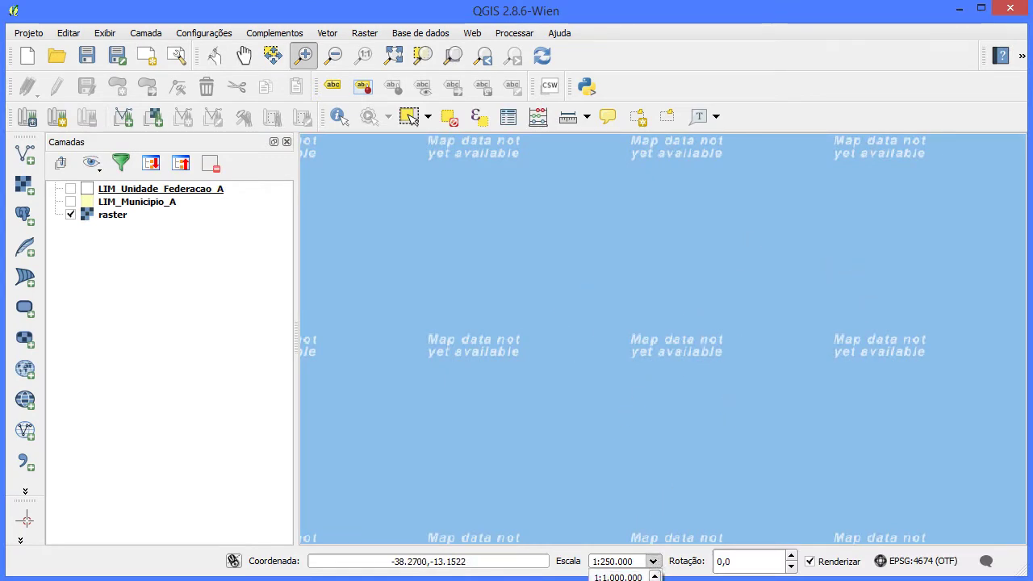
key("Down")
key("Return")
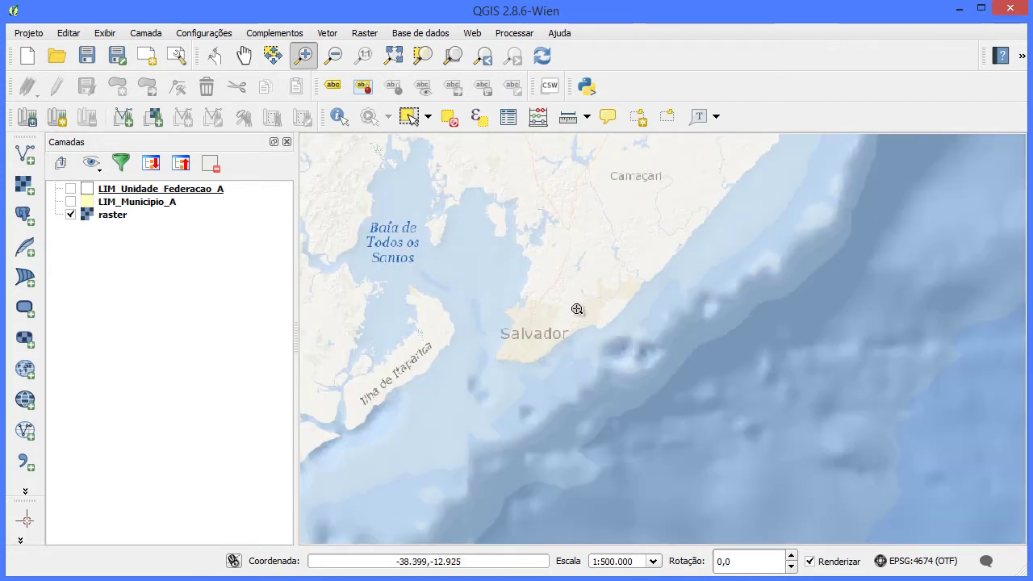
left_click(629, 309)
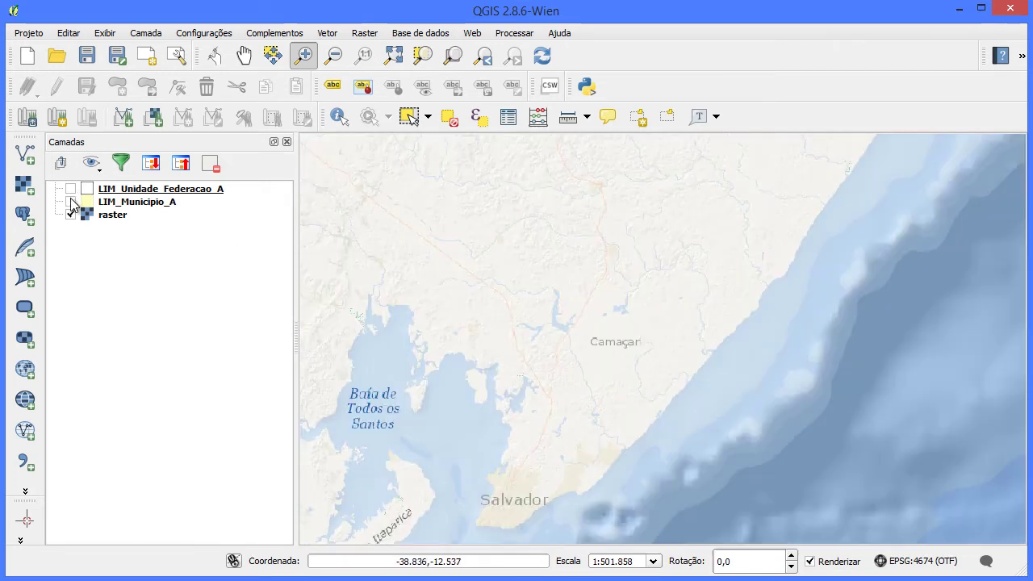
Show the LIM_Municipio_A layer over the basemap for comparison and hide it again
left_click(71, 201)
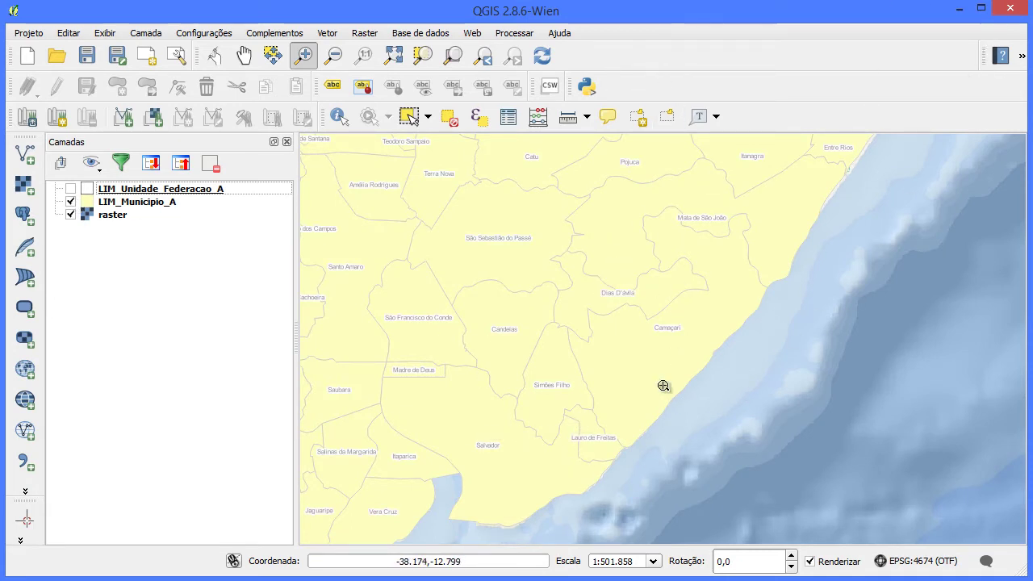
left_click(71, 201)
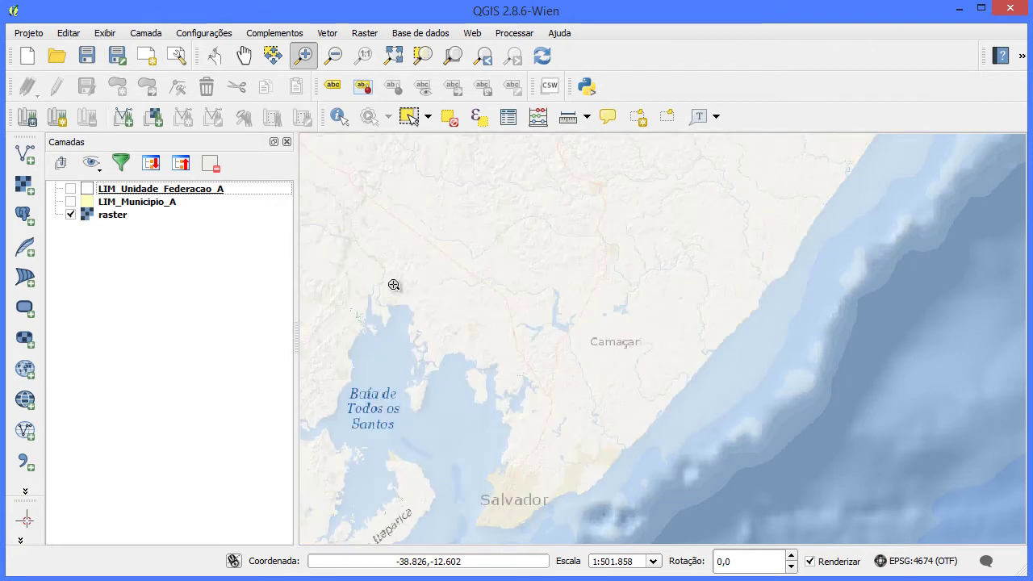
left_click(38, 34)
key("Escape")
Frame the map on Salvador and the adjacent ocean, start saving the view as a TIF image, and name it img01
left_click_drag(310, 212, 395, 267)
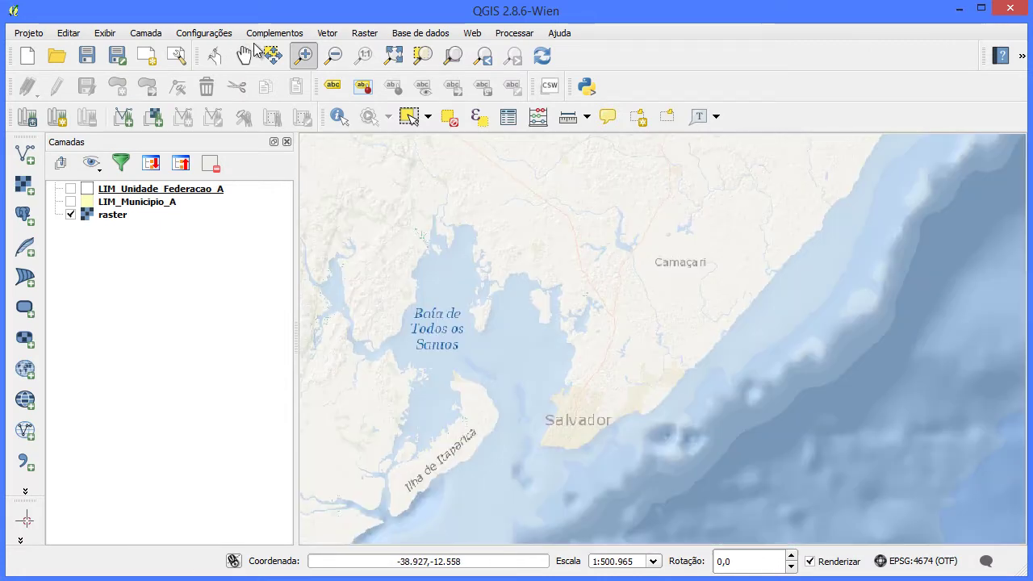
left_click(247, 54)
left_click_drag(471, 319, 459, 214)
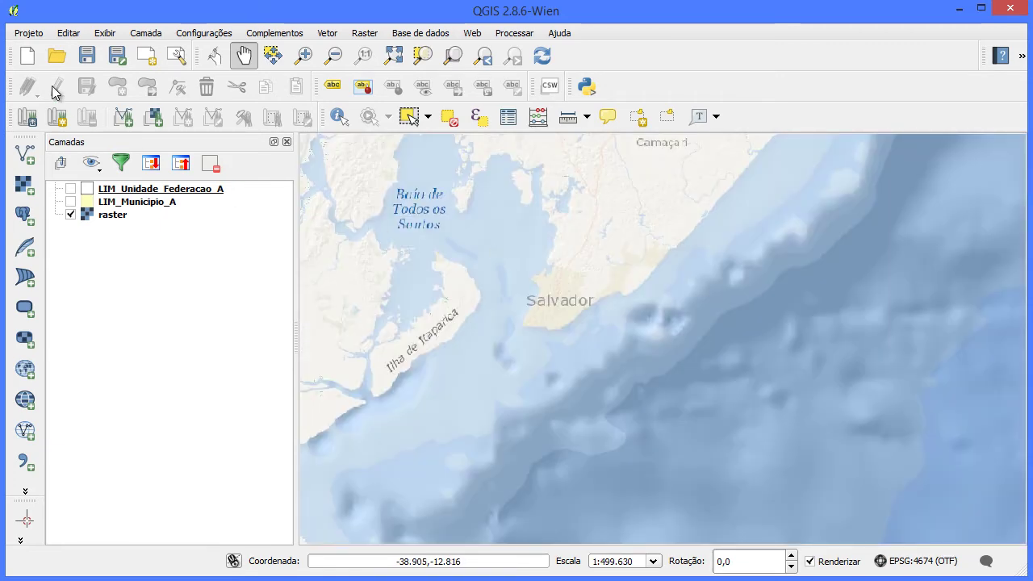
left_click(28, 33)
left_click(103, 170)
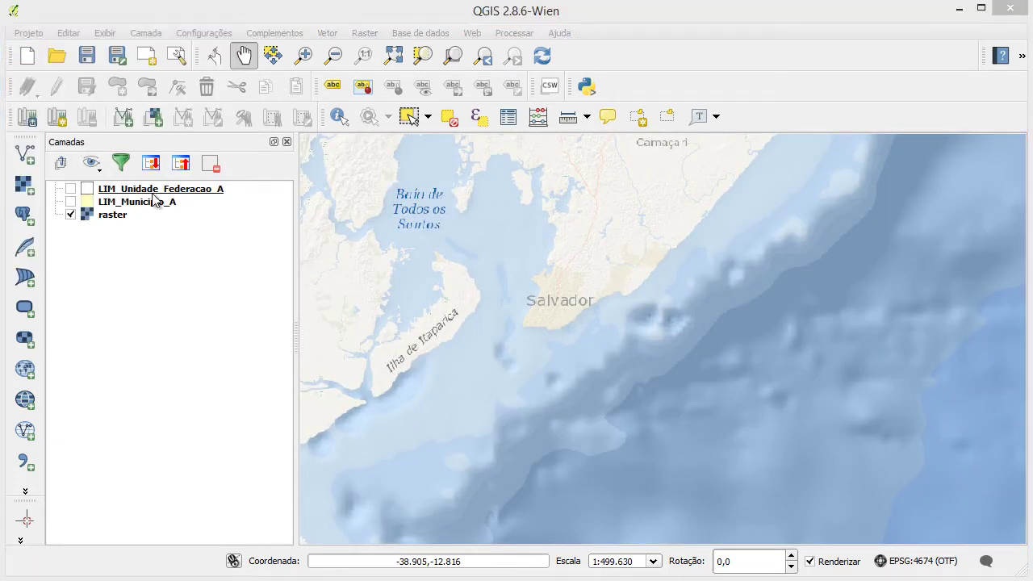
type("i")
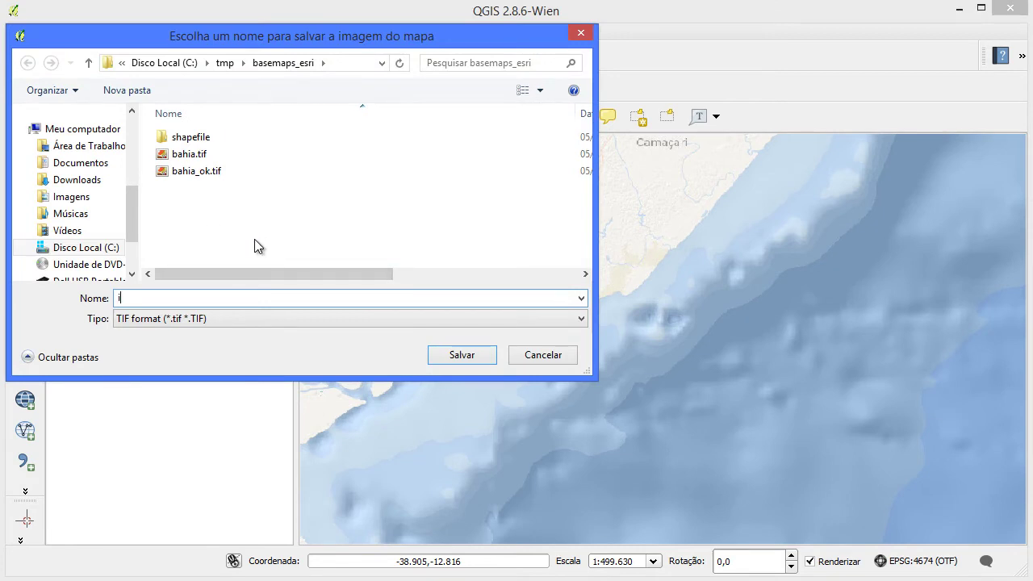
type("mg01")
Create a folder named img inside basemaps_esri and save the img01 image in it
right_click(219, 233)
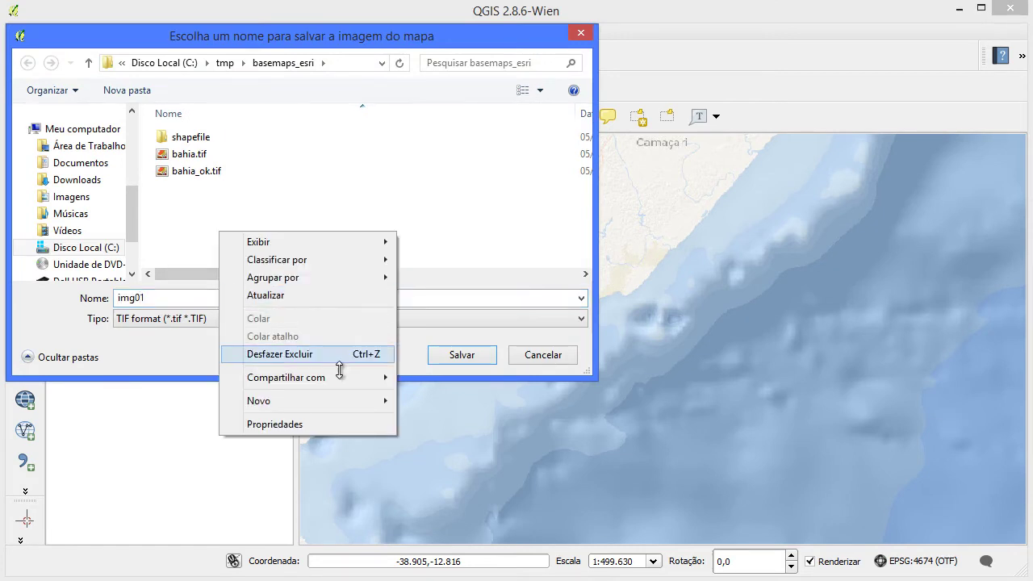
mouse_move(383, 399)
left_click(432, 400)
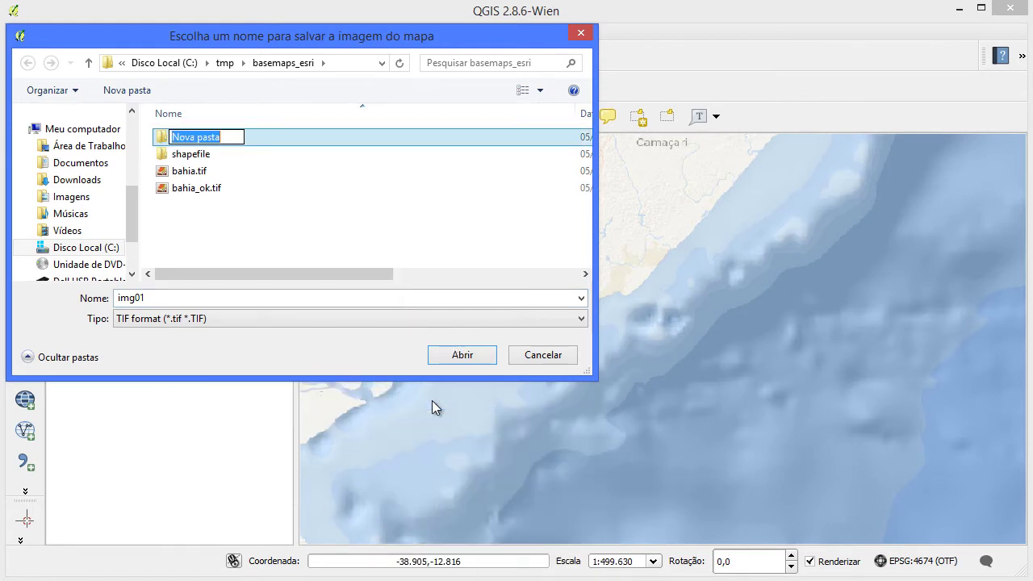
type("img")
key("Return")
key("Return")
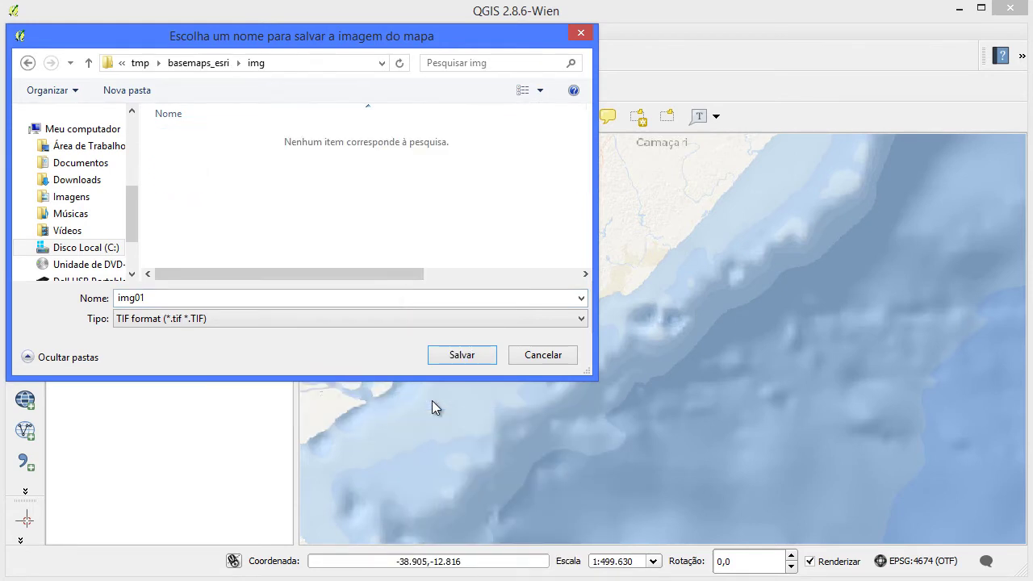
left_click(462, 355)
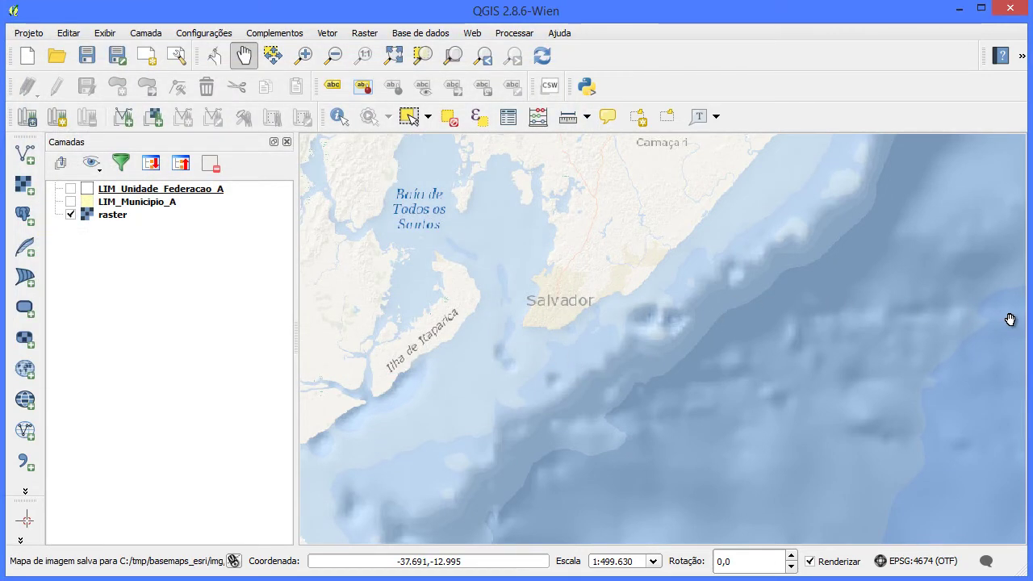
Save the adjoining ocean area east of the Salvador view as the image img02.tif in the img folder
left_click_drag(992, 320, 359, 310)
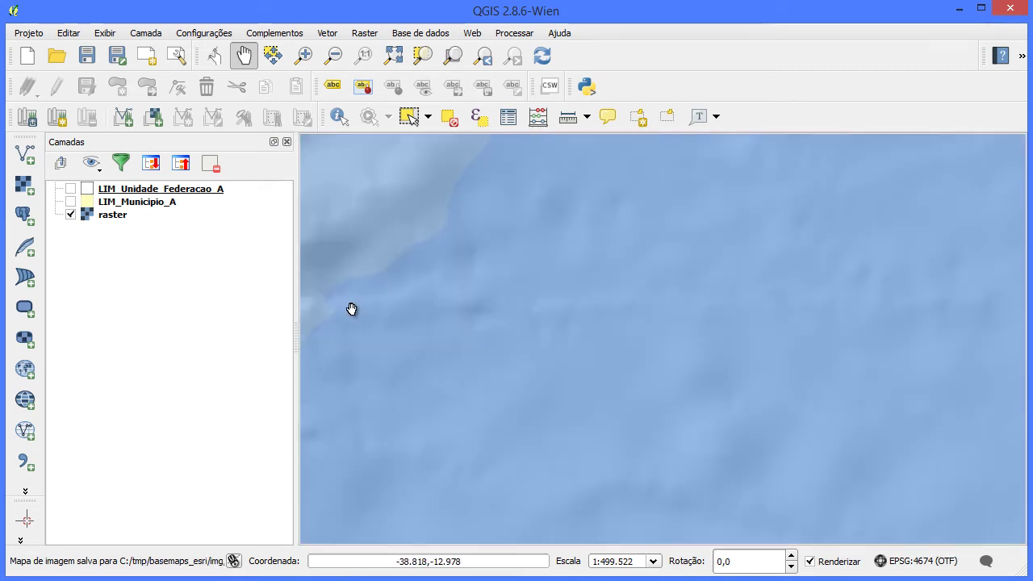
left_click(28, 33)
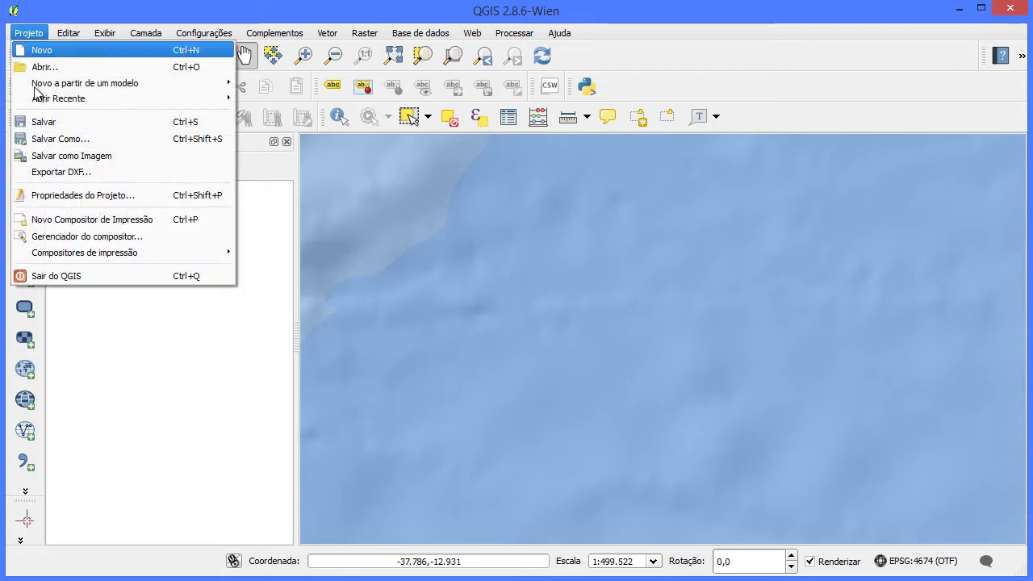
left_click(73, 152)
left_click(190, 137)
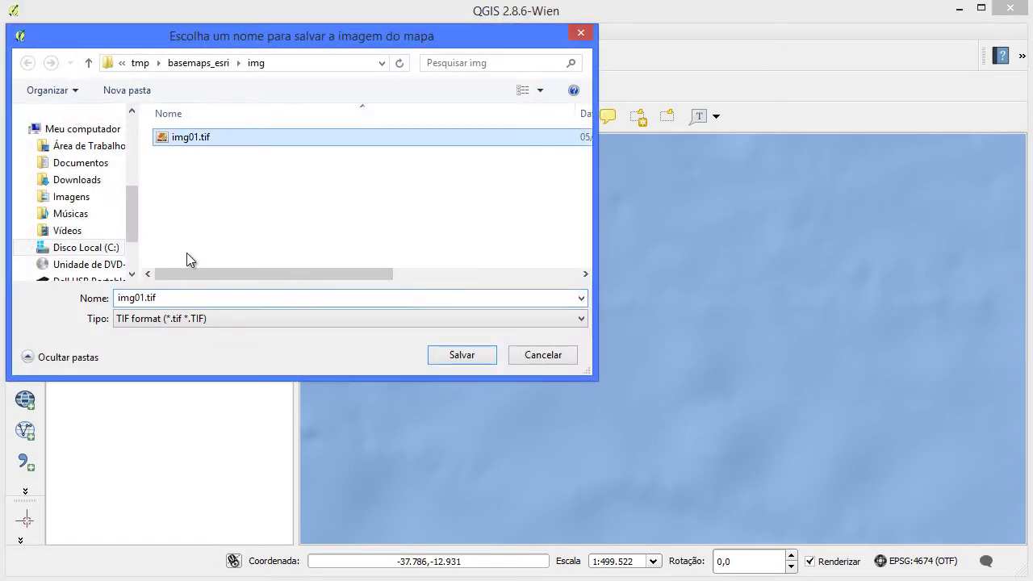
double_click(141, 299)
type("2")
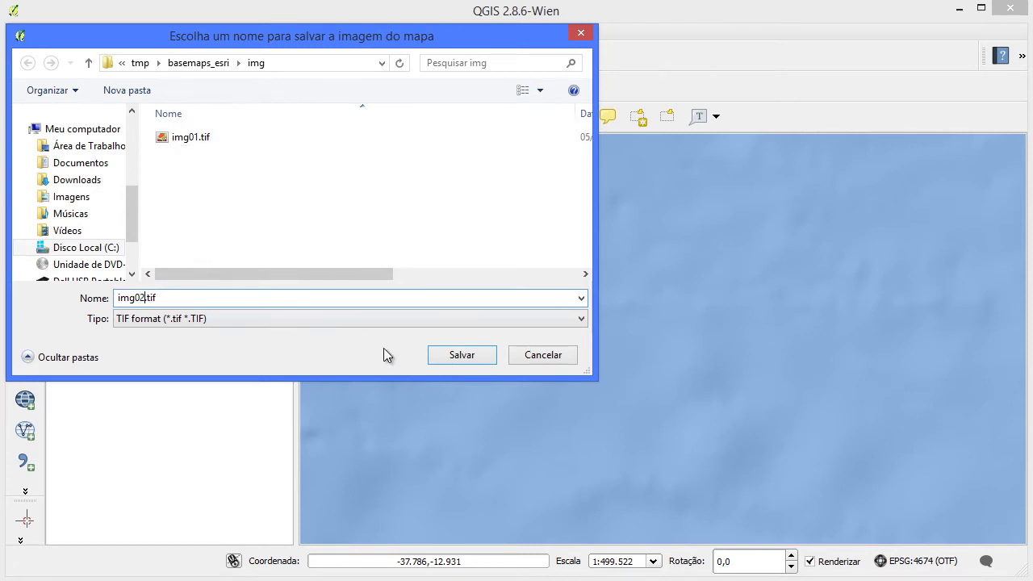
left_click(439, 352)
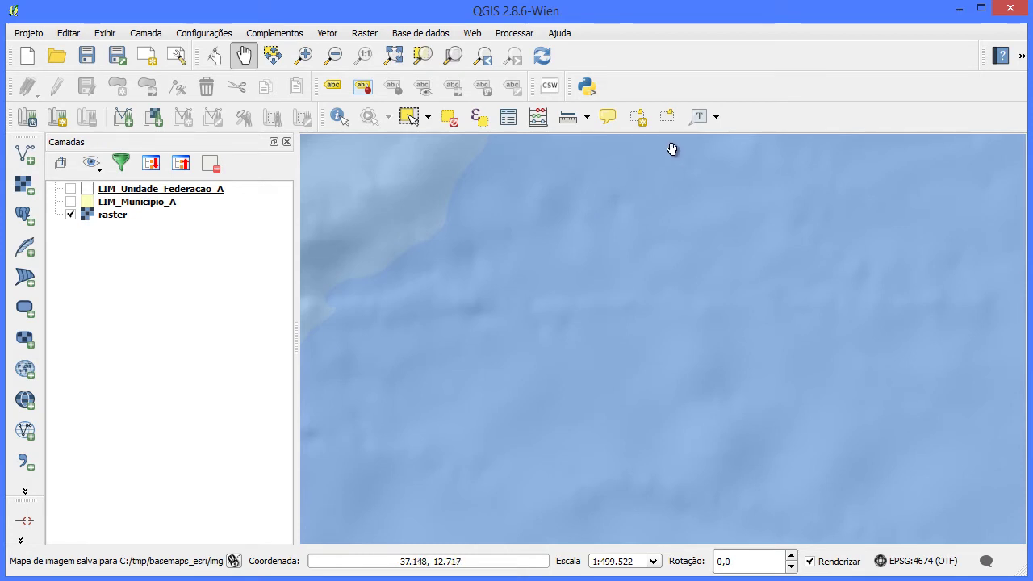
Save a wider view of the coast and ocean to the north as the image img03.tif in the img folder
left_click_drag(666, 167, 666, 520)
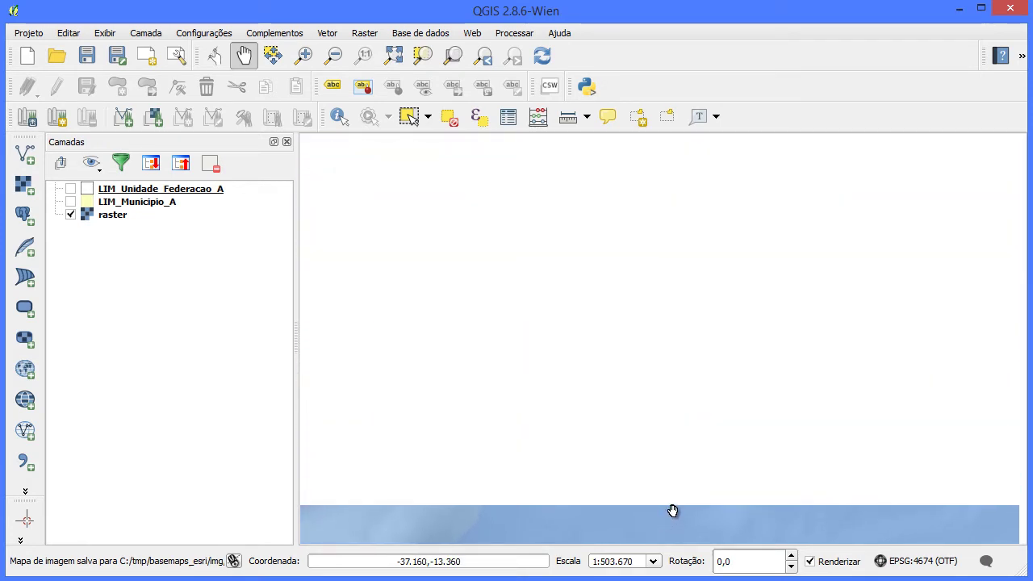
scroll(683, 475, "down", 1)
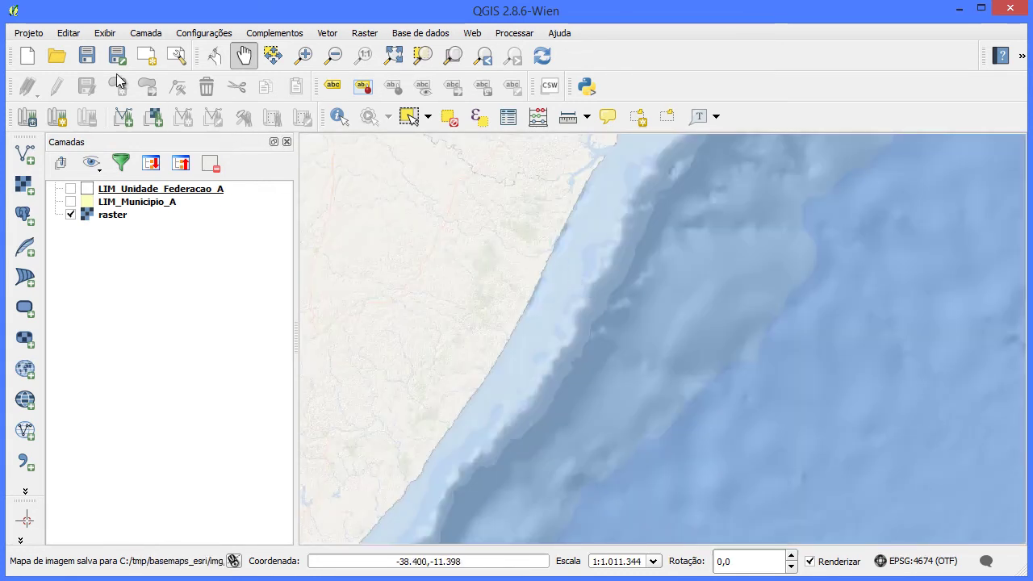
left_click(28, 32)
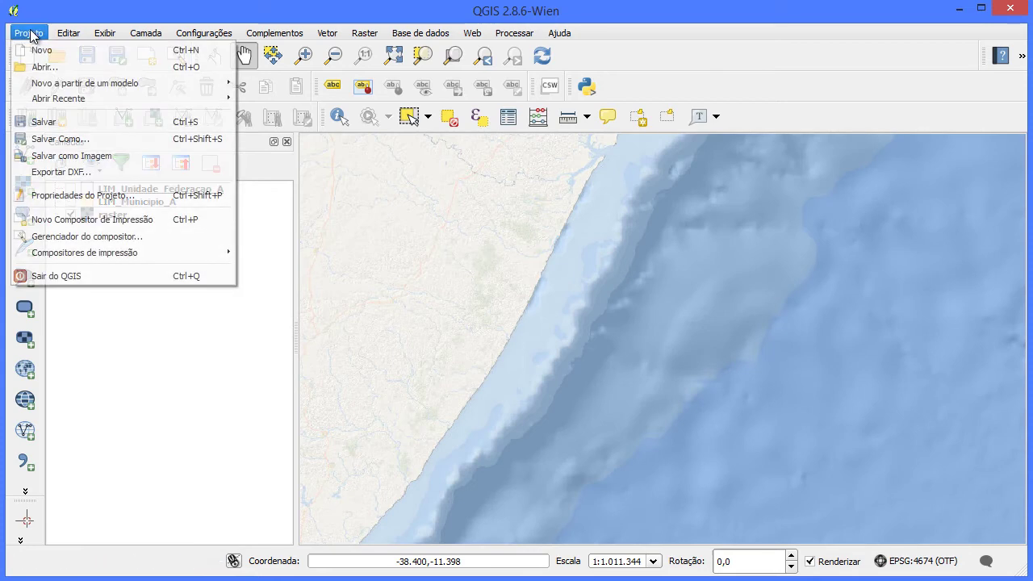
left_click(81, 152)
left_click(202, 155)
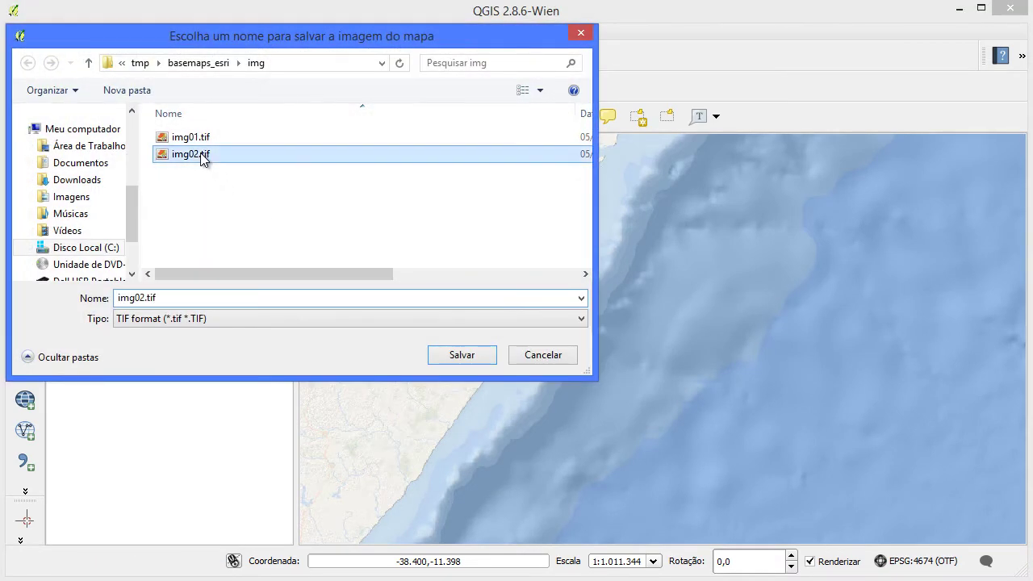
double_click(139, 298)
left_click(139, 297)
key("Delete")
type("3")
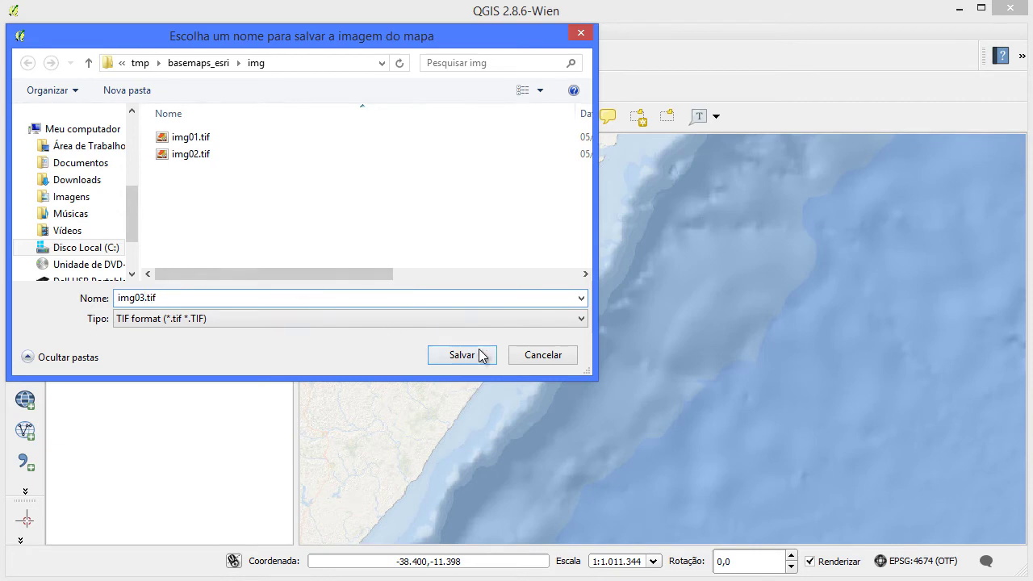
left_click(480, 353)
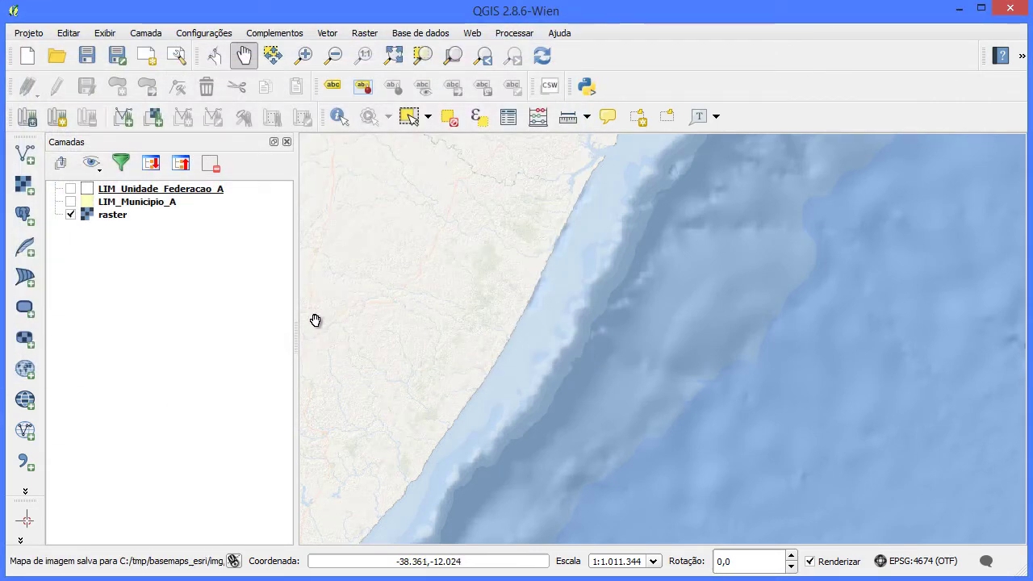
Save the adjoining inland area to the west, around Feira de Santana, as the image img04.tif
left_click_drag(318, 320, 977, 323)
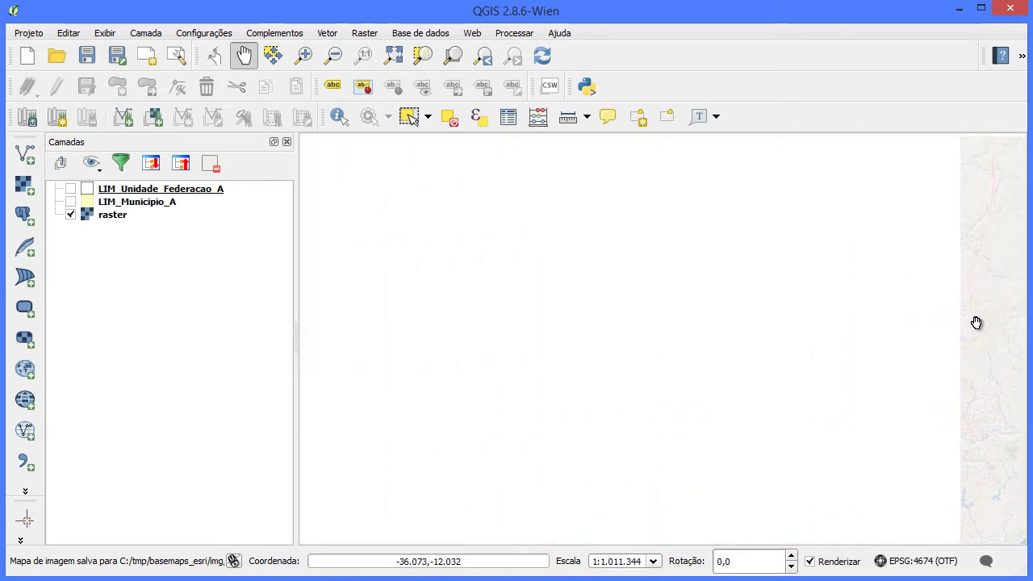
left_click_drag(976, 323, 977, 323)
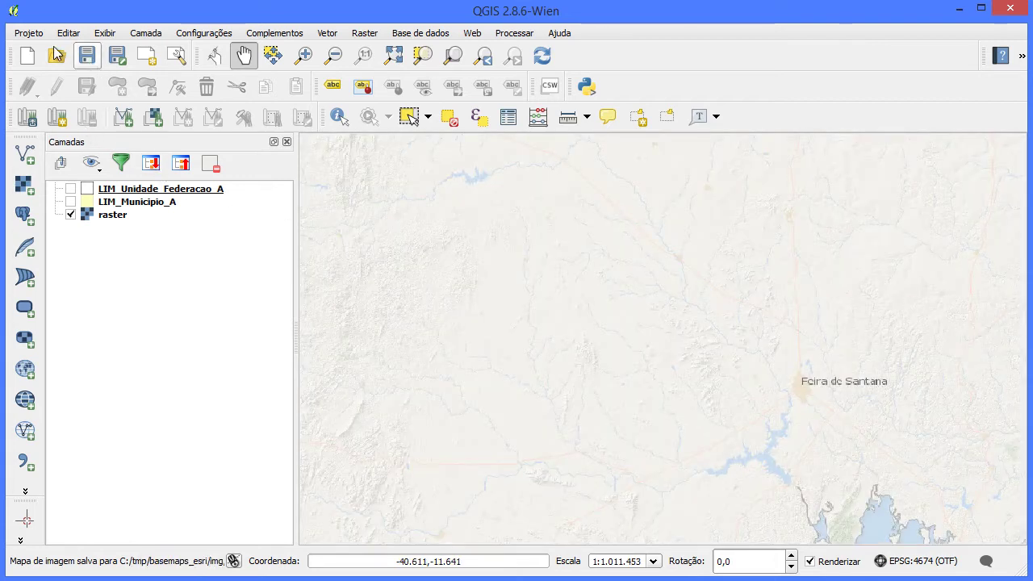
left_click(28, 32)
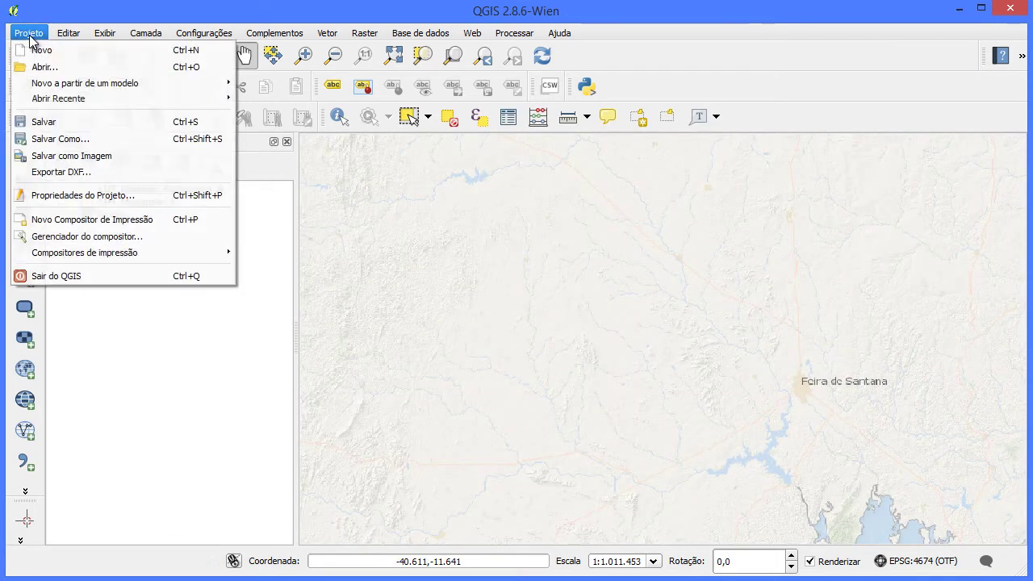
left_click(64, 153)
left_click(191, 170)
double_click(141, 298)
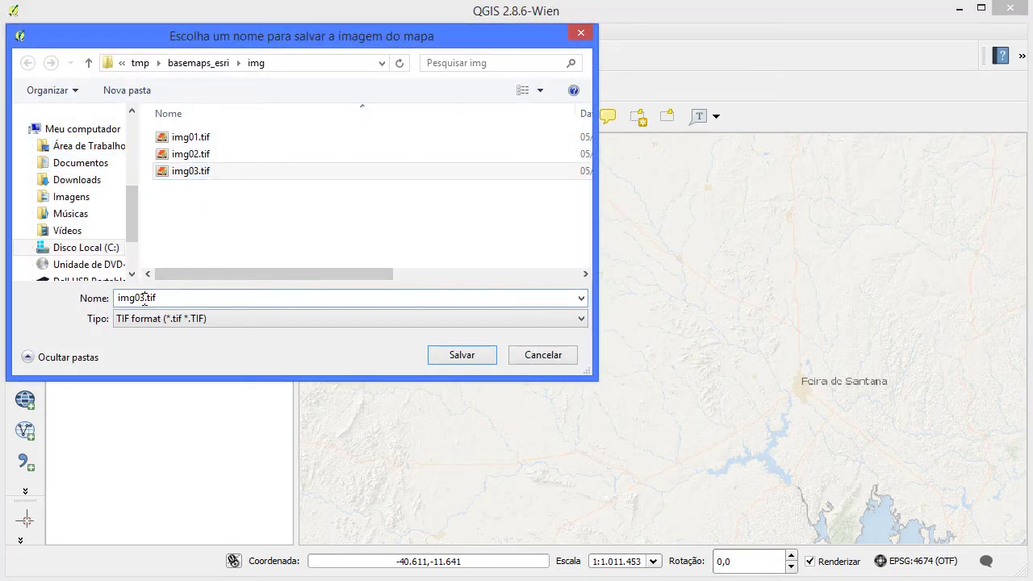
key("BackSpace")
type("4")
left_click(461, 355)
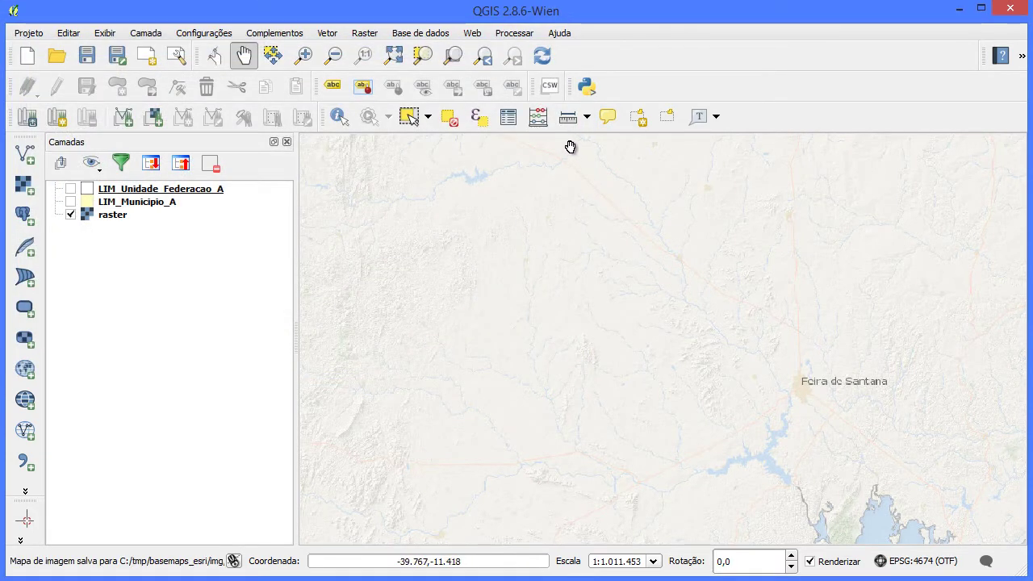
Save the adjoining inland area north of the Feira de Santana view as the image img05.tif
left_click_drag(658, 157, 641, 528)
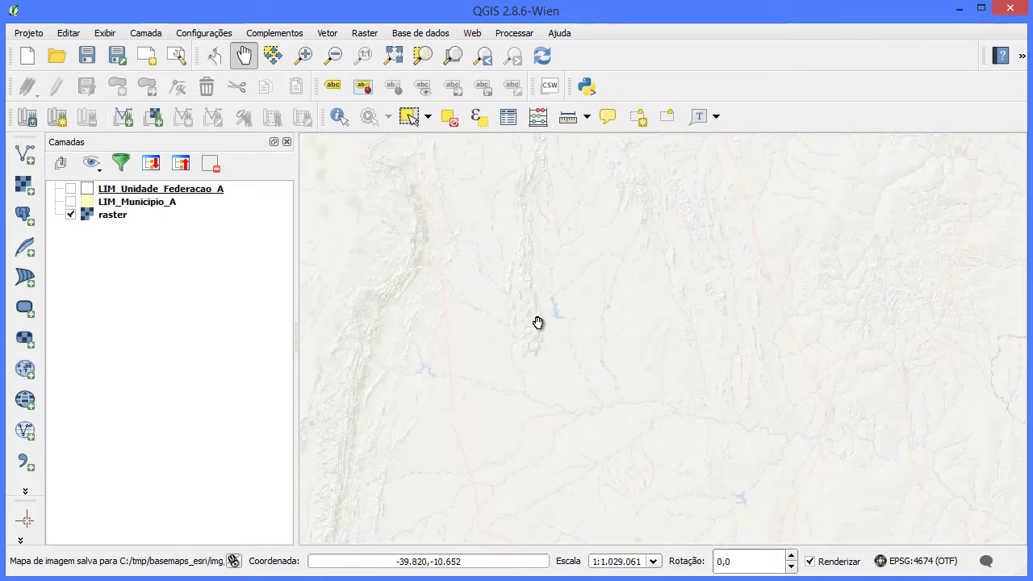
left_click_drag(537, 320, 544, 296)
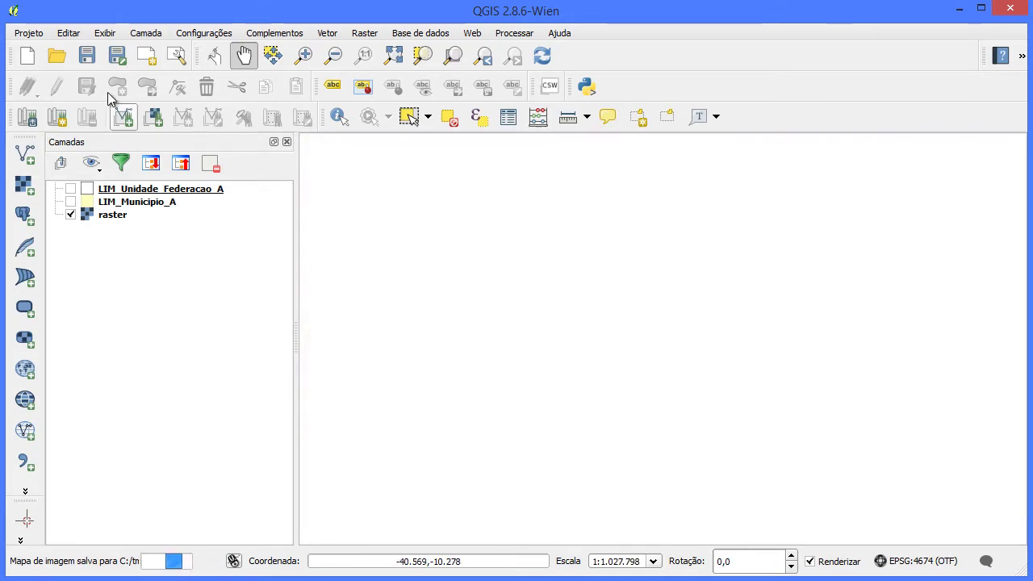
left_click(29, 33)
left_click(93, 154)
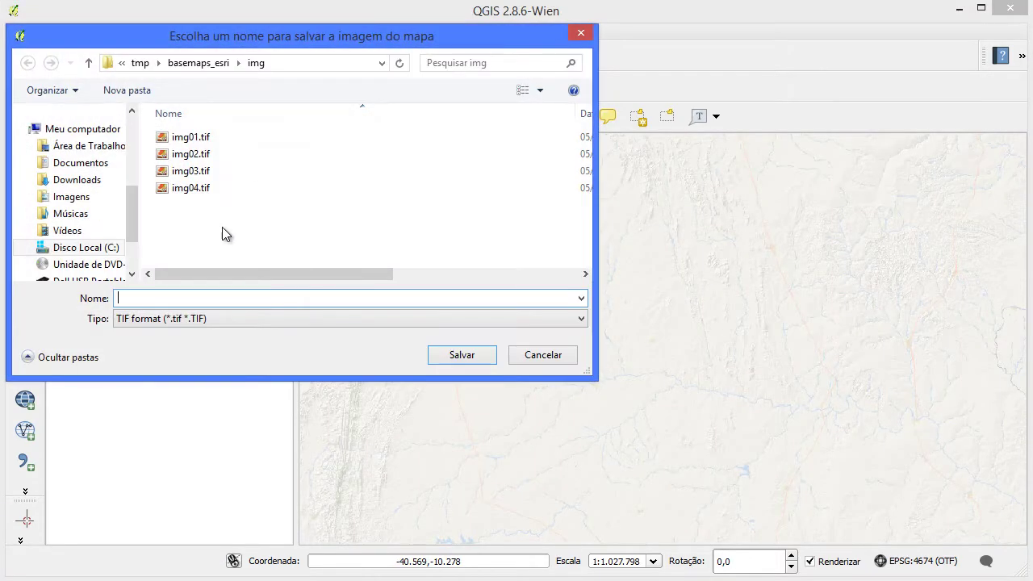
left_click(198, 190)
left_click(140, 300)
left_click(139, 300)
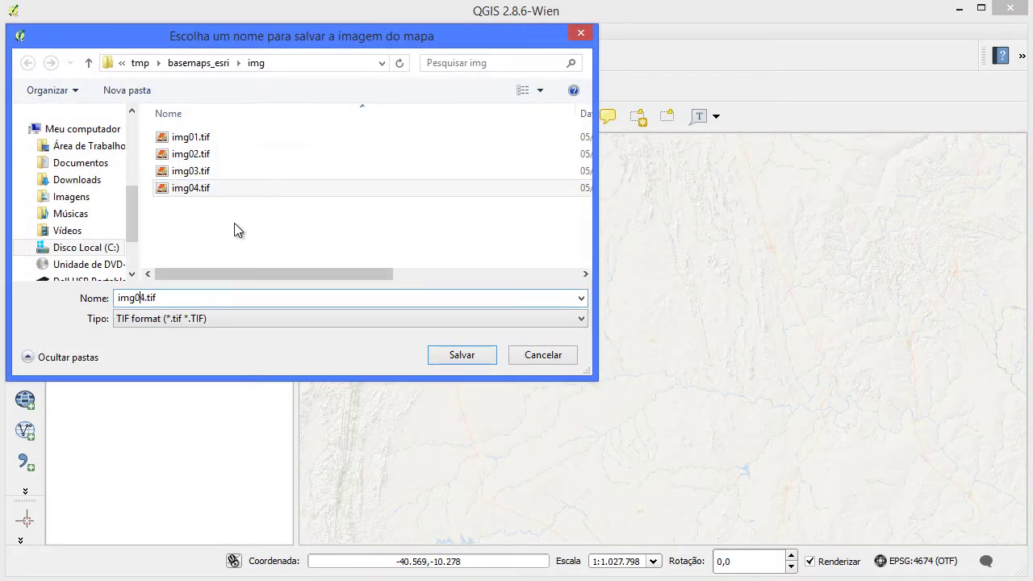
key("Delete")
type("5")
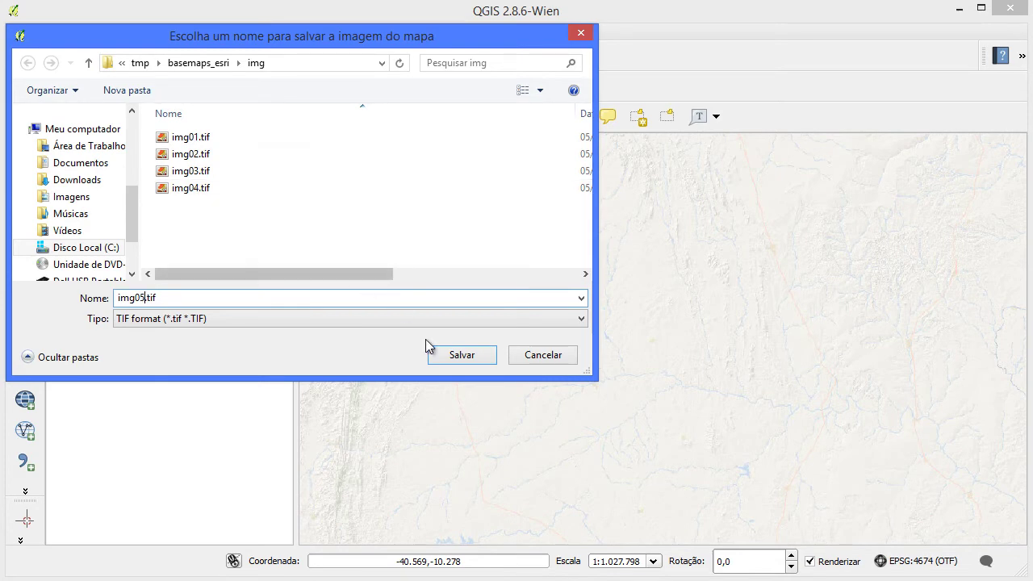
left_click(462, 356)
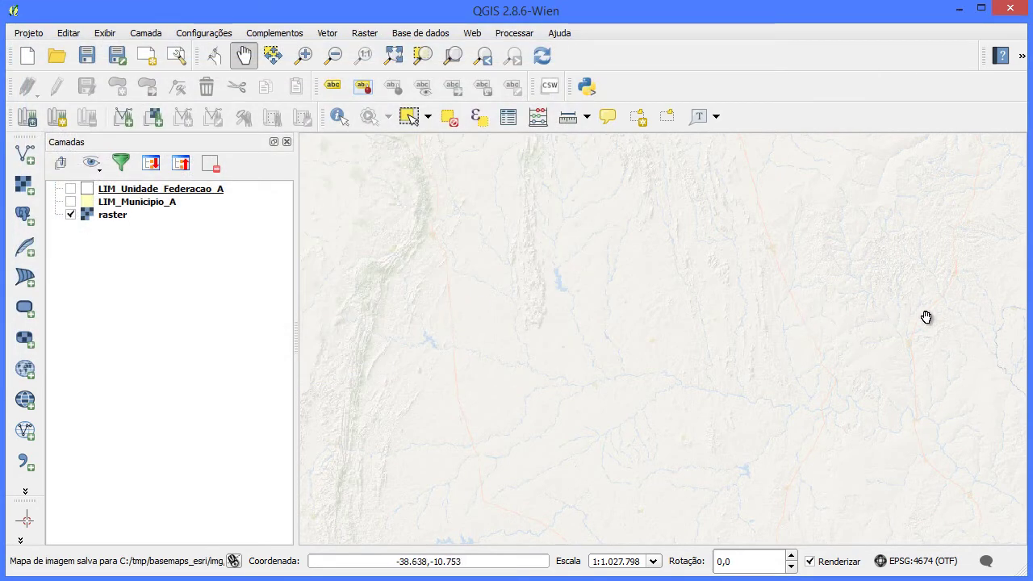
Save the adjoining area to the east, covering Sergipe and Aracaju, as the image img06.tif in the img folder
left_click_drag(1018, 311, 325, 309)
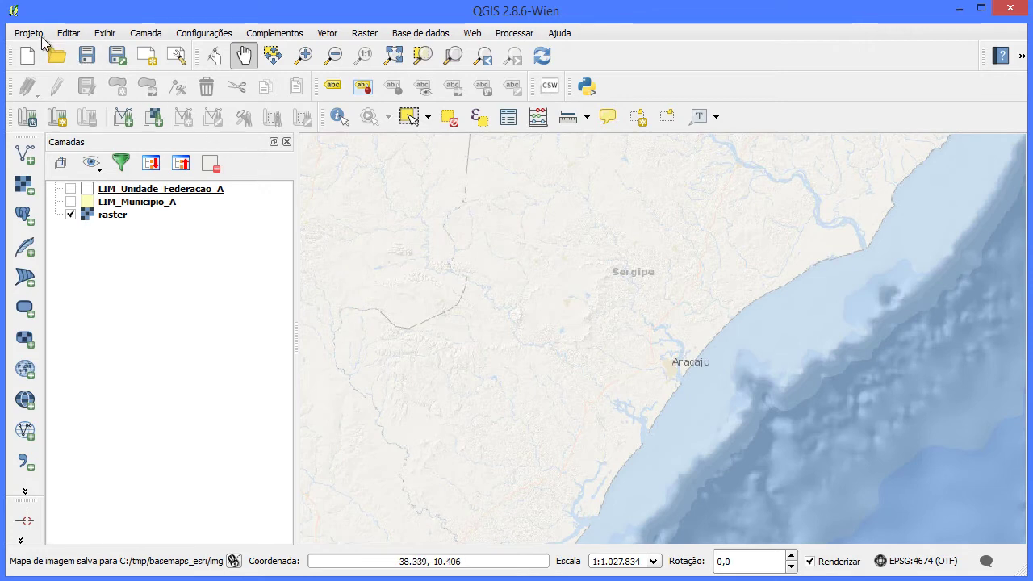
left_click(28, 33)
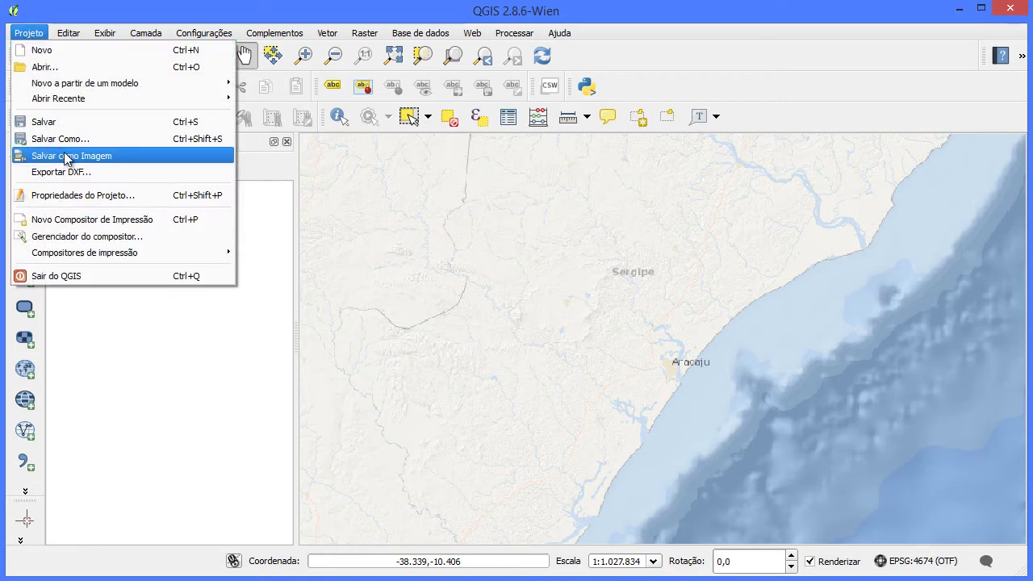
left_click(59, 156)
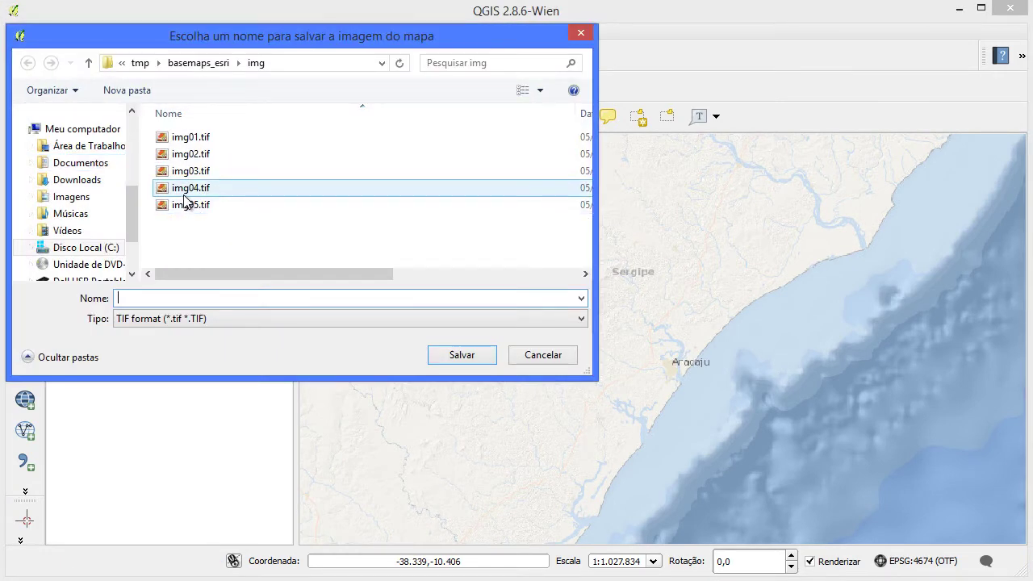
left_click(189, 205)
left_click(139, 298)
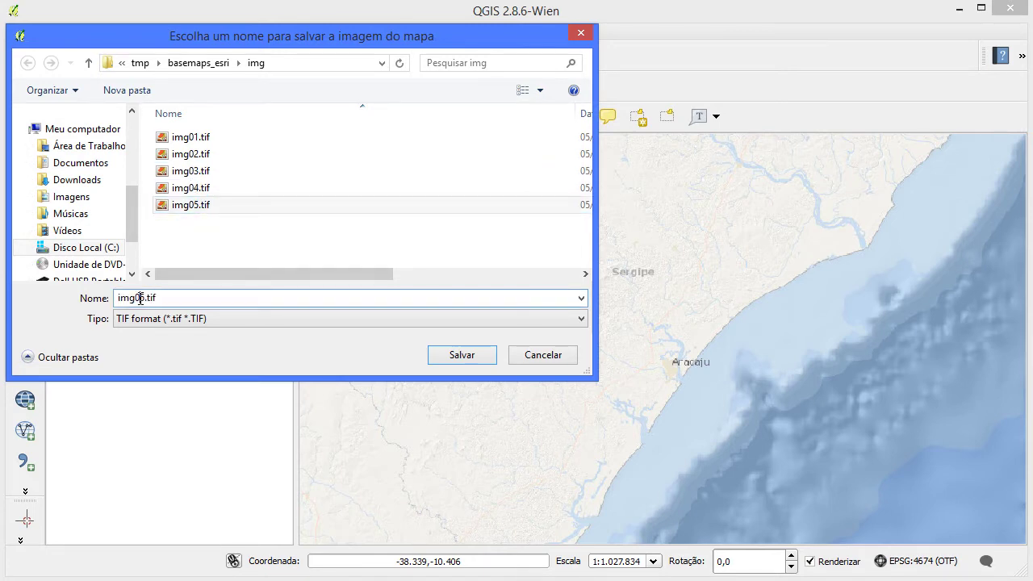
type("6")
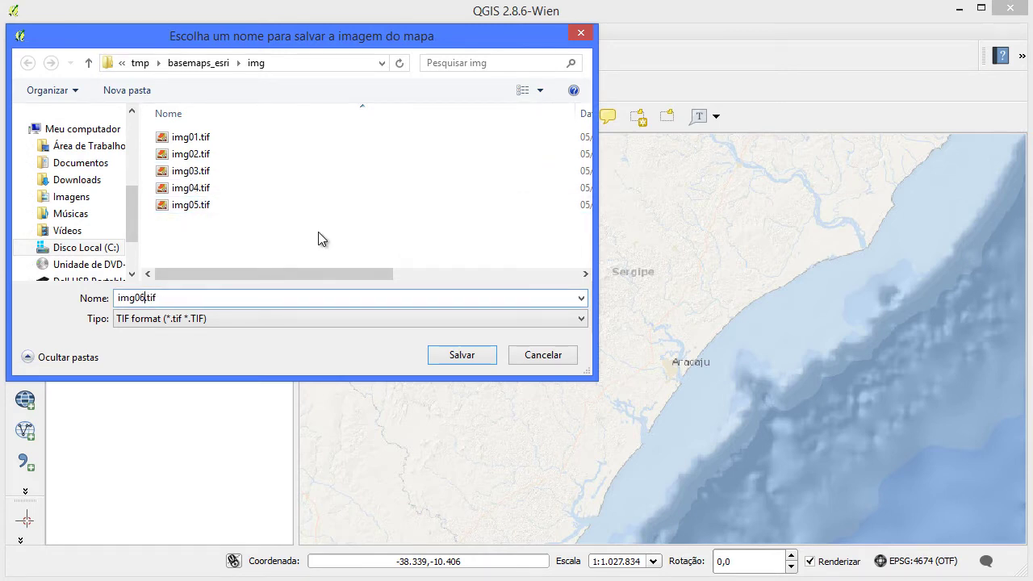
left_click(436, 355)
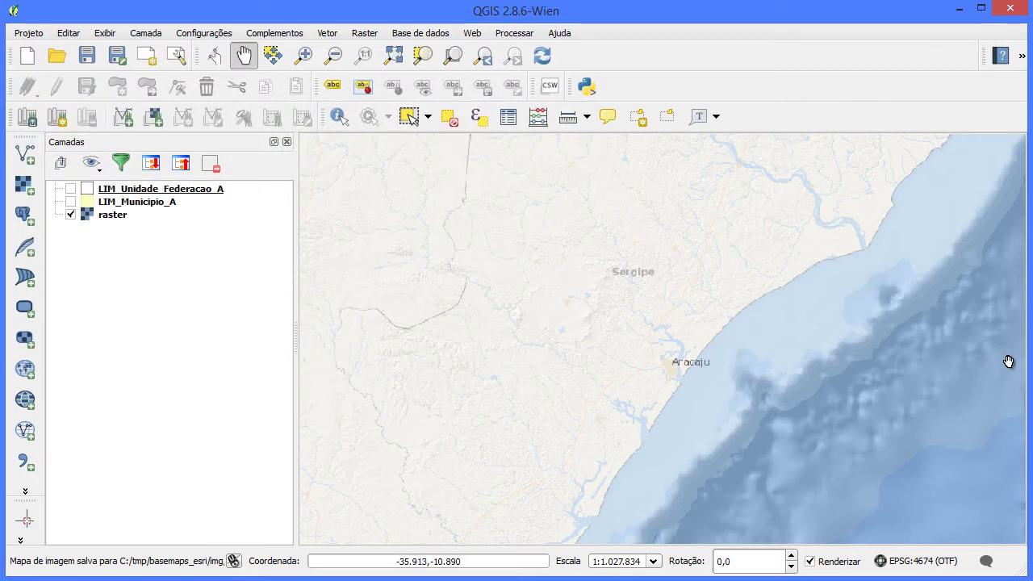
Save the adjoining ocean area east of the Aracaju view as the image img07.tif
left_click_drag(1004, 358, 313, 363)
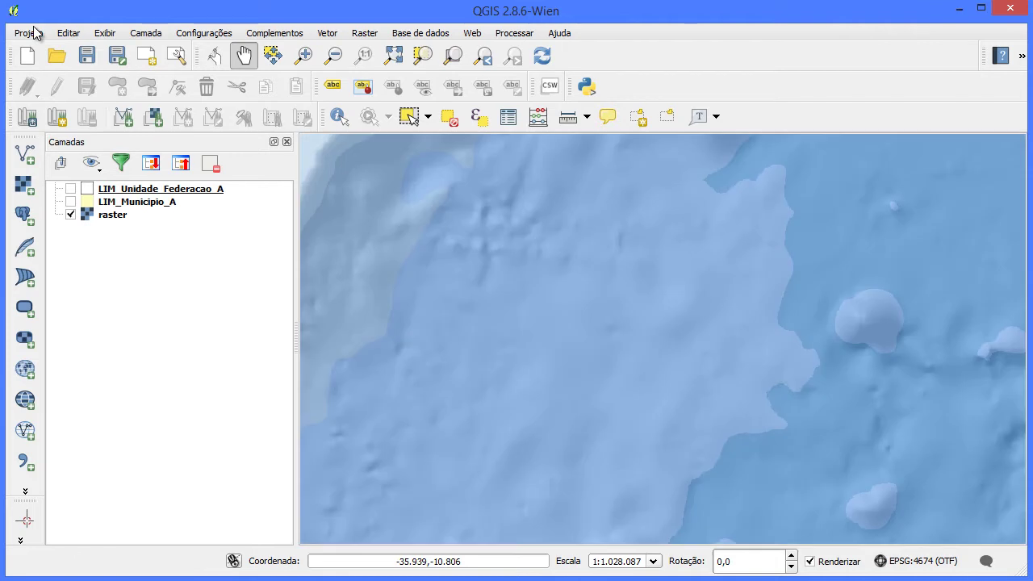
left_click(28, 33)
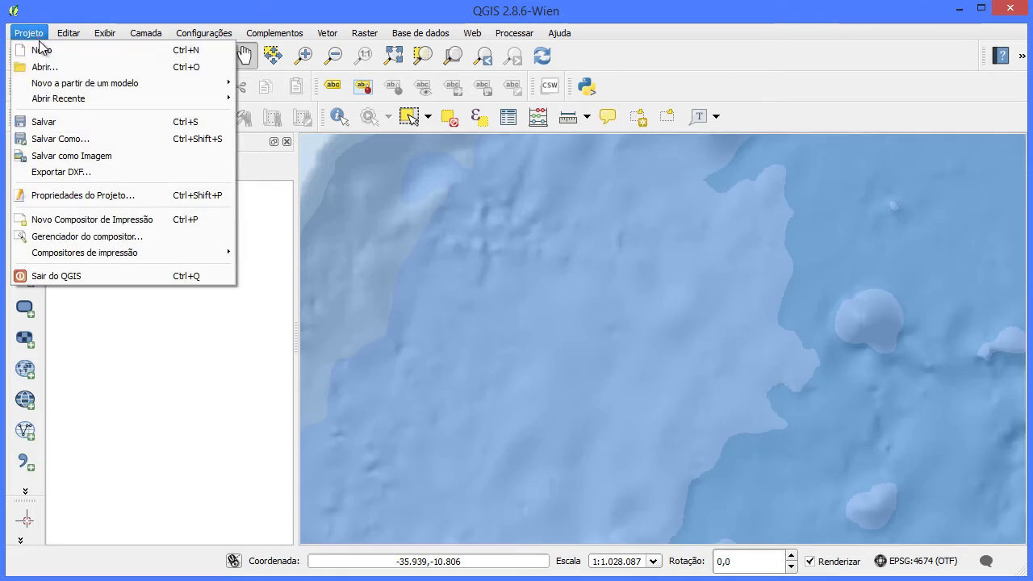
left_click(86, 155)
left_click(187, 221)
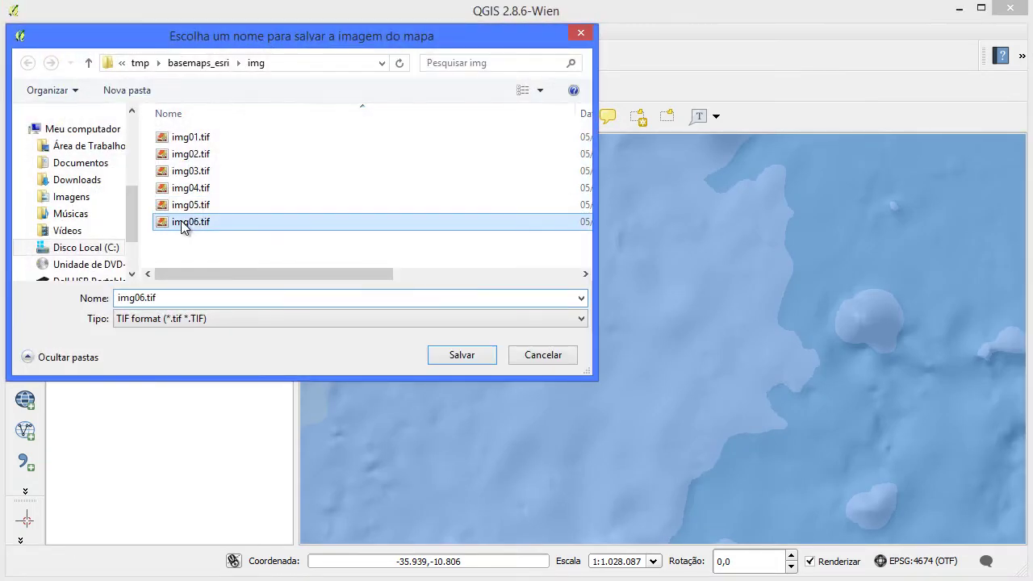
double_click(140, 298)
left_click(142, 299)
key("BackSpace")
type("7")
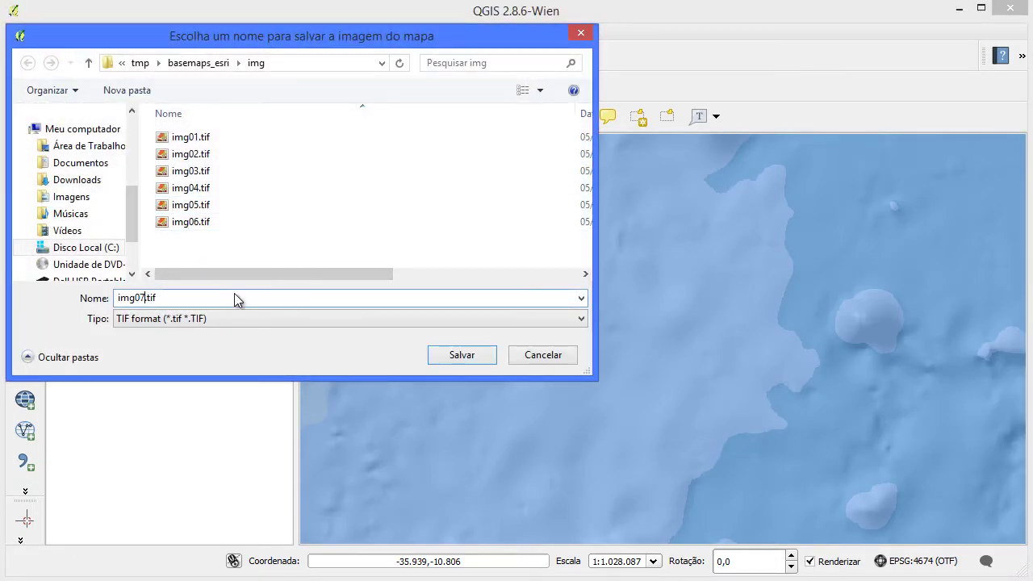
left_click(462, 356)
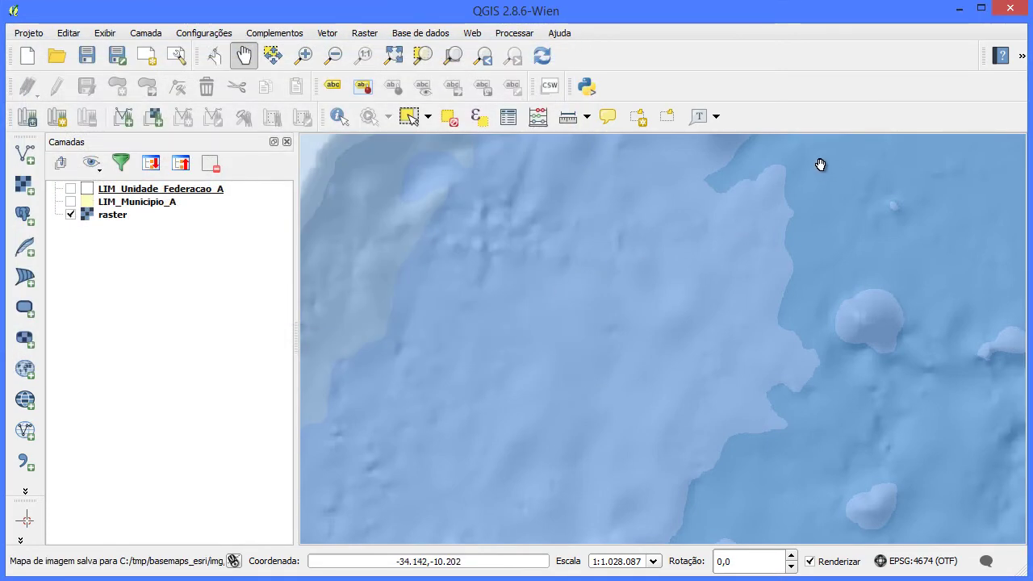
Save the adjoining area to the north, covering the Maceió coast and Alagoas Seamount, as the image img08.tif
left_click_drag(824, 167, 848, 527)
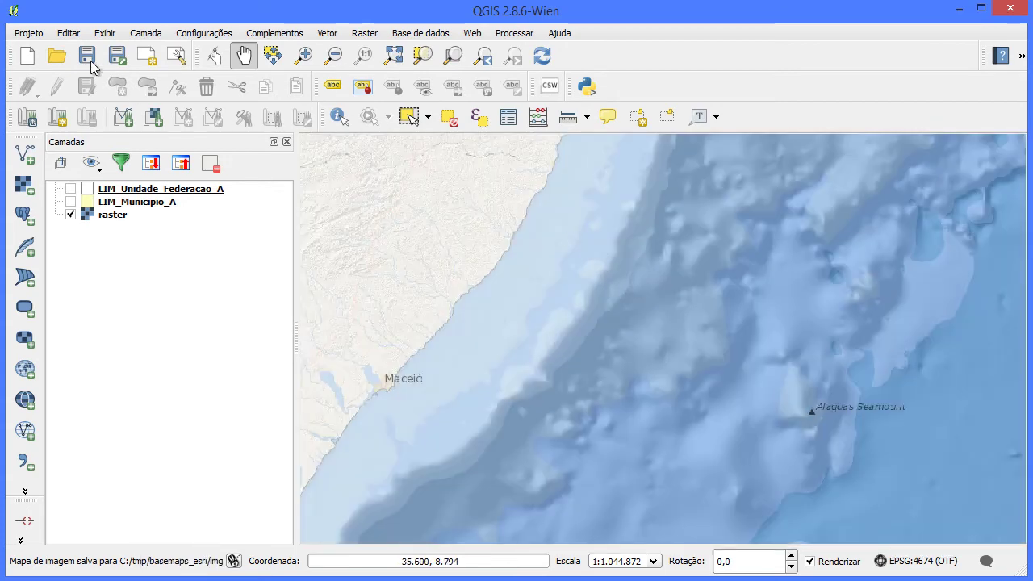
left_click(28, 33)
left_click(60, 154)
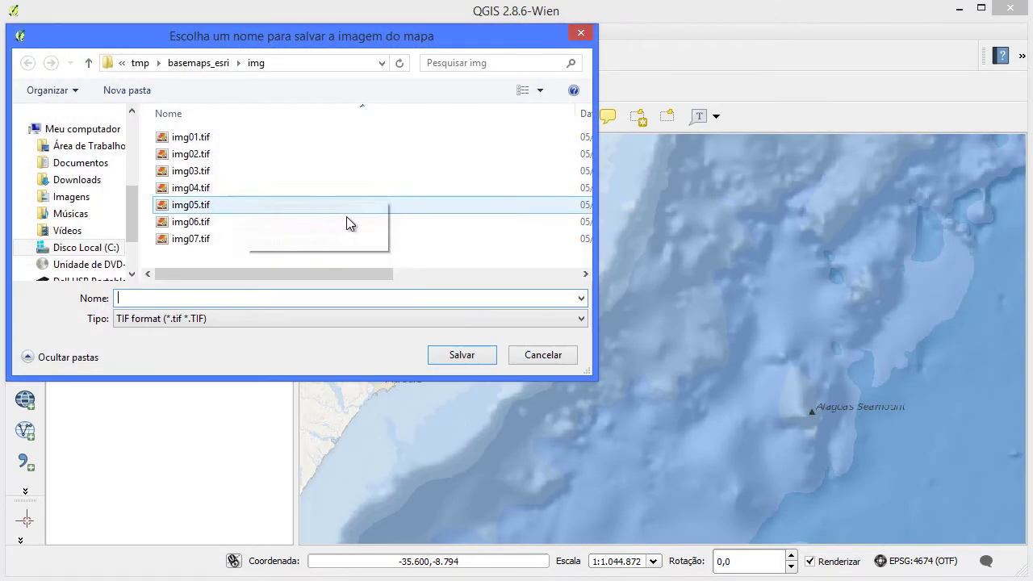
left_click(194, 239)
left_click(145, 301)
left_click(145, 300)
type("8")
key("Delete")
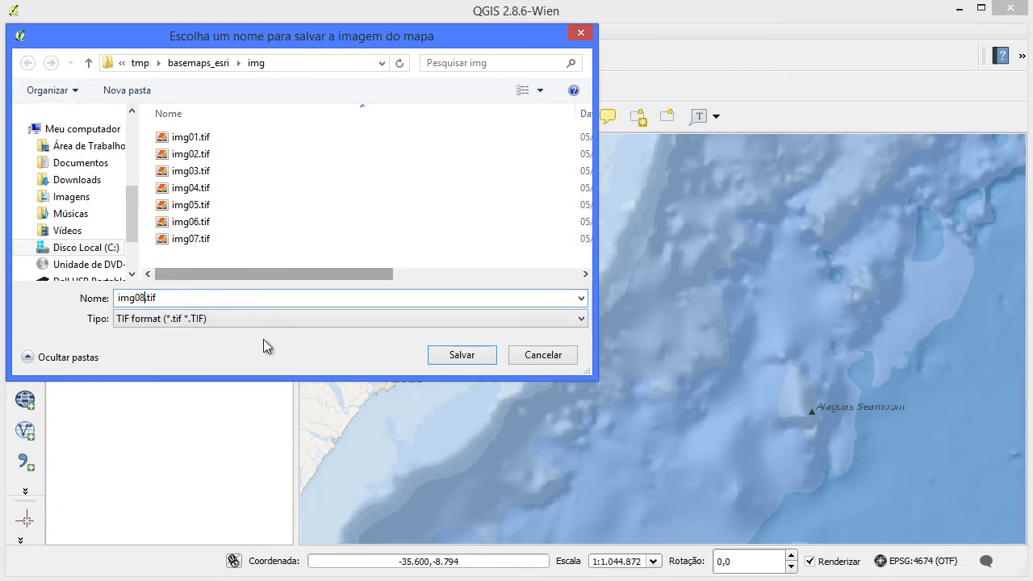
left_click(448, 357)
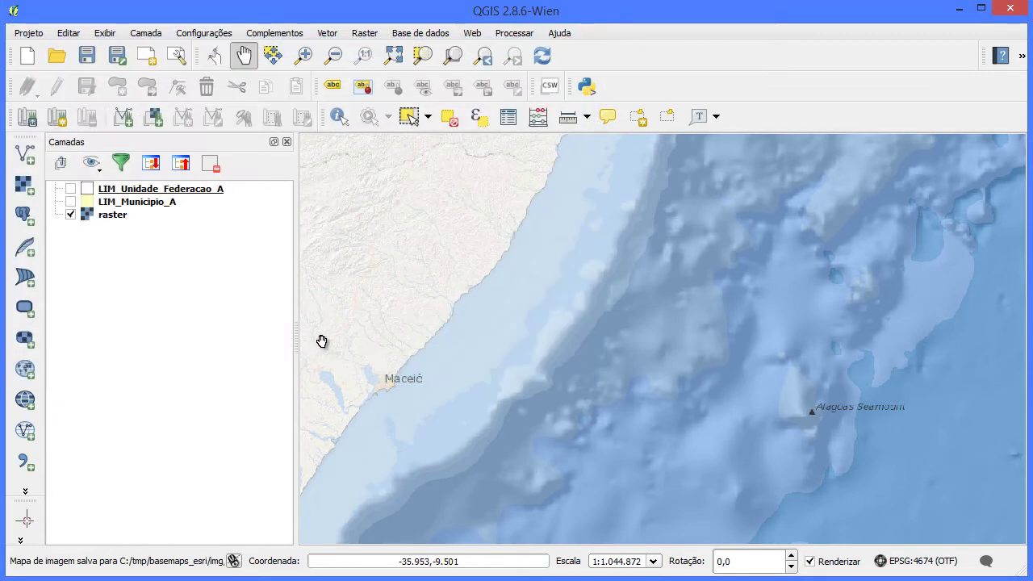
Save the adjoining inland area west of Maceió, covering Arapiraca and the San Francisco river, as the image img09.tif
left_click_drag(323, 341, 982, 336)
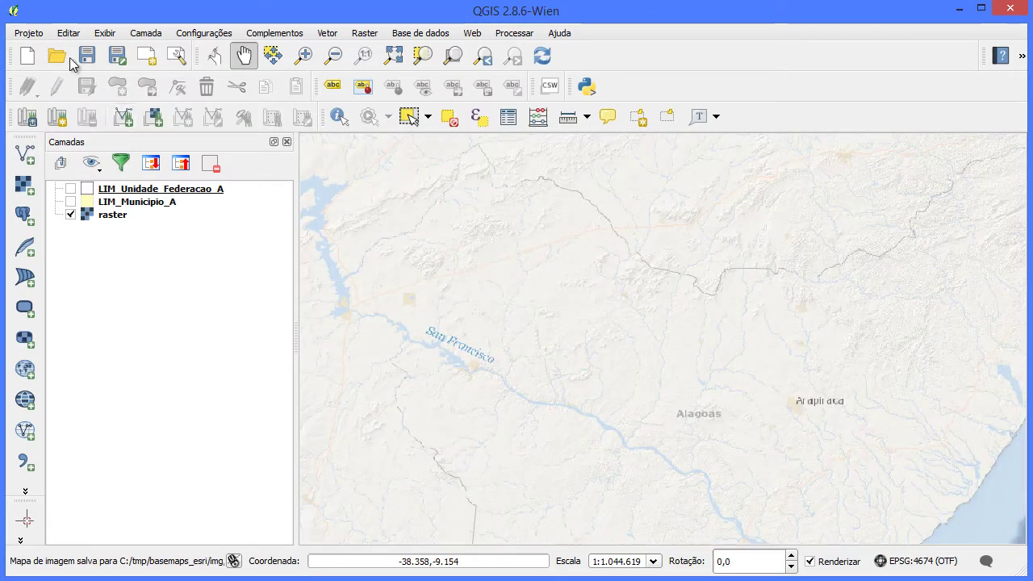
left_click(28, 33)
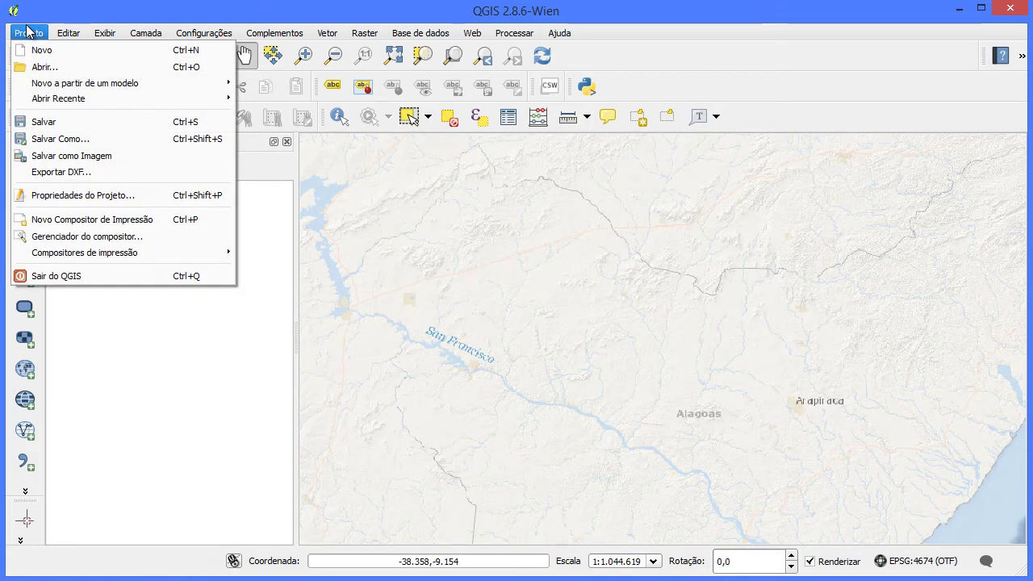
left_click(81, 154)
left_click(216, 257)
double_click(139, 299)
key("Delete")
type("9")
left_click(457, 355)
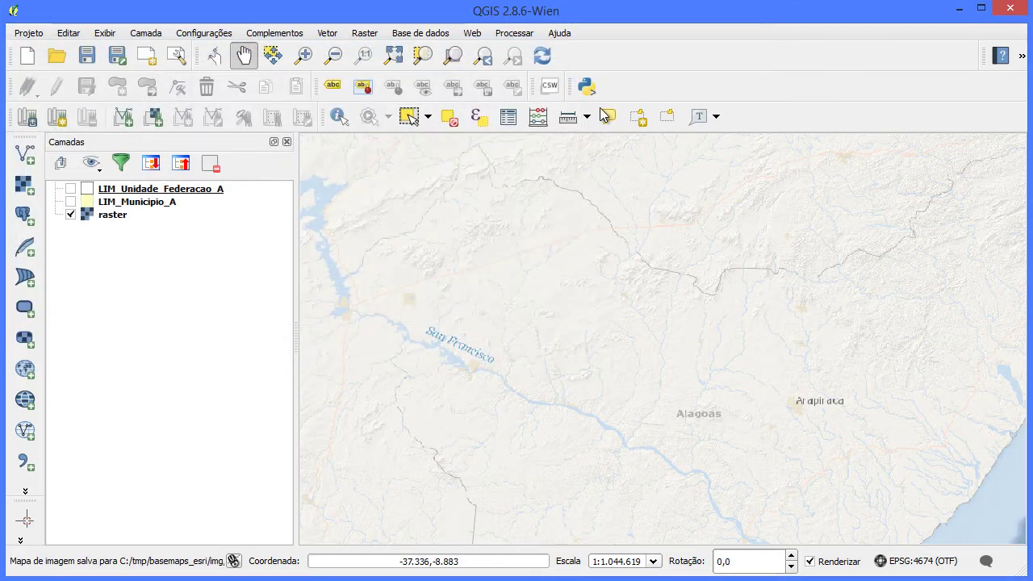
Save the adjoining inland Pernambuco area north of the Arapiraca view as the image img10.tif
left_click_drag(600, 153, 586, 521)
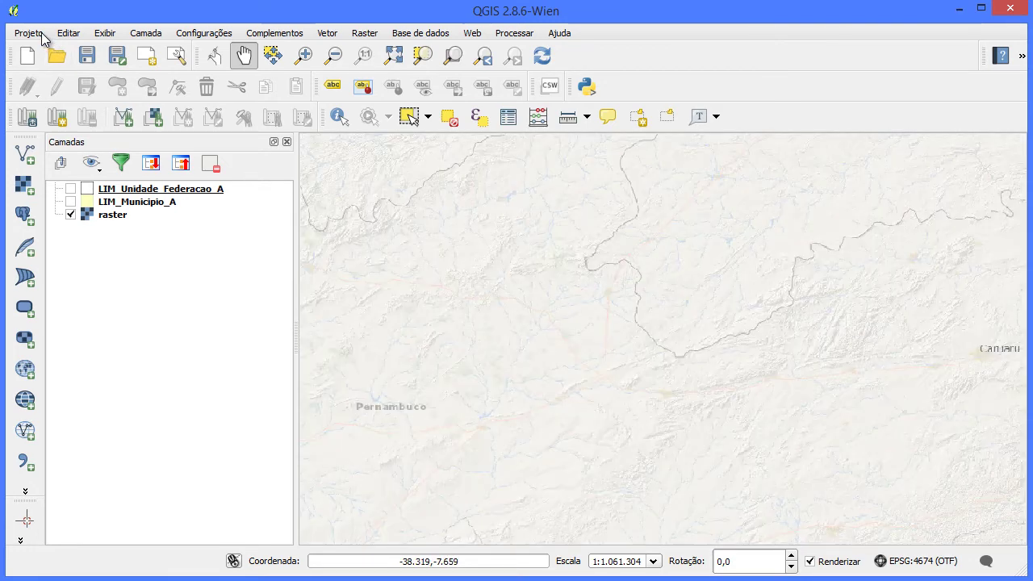
left_click(41, 32)
left_click(84, 156)
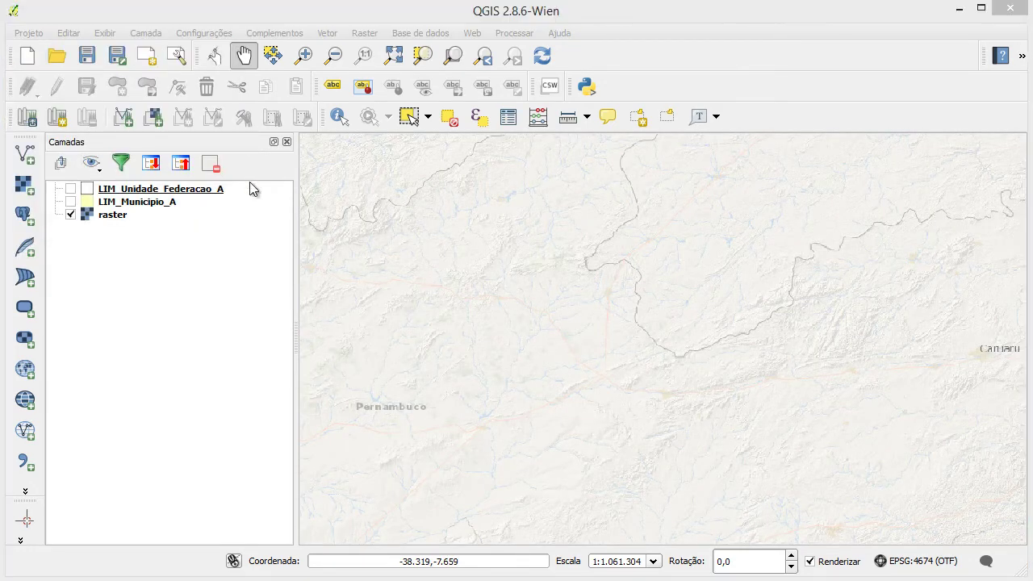
left_click(194, 256)
double_click(140, 297)
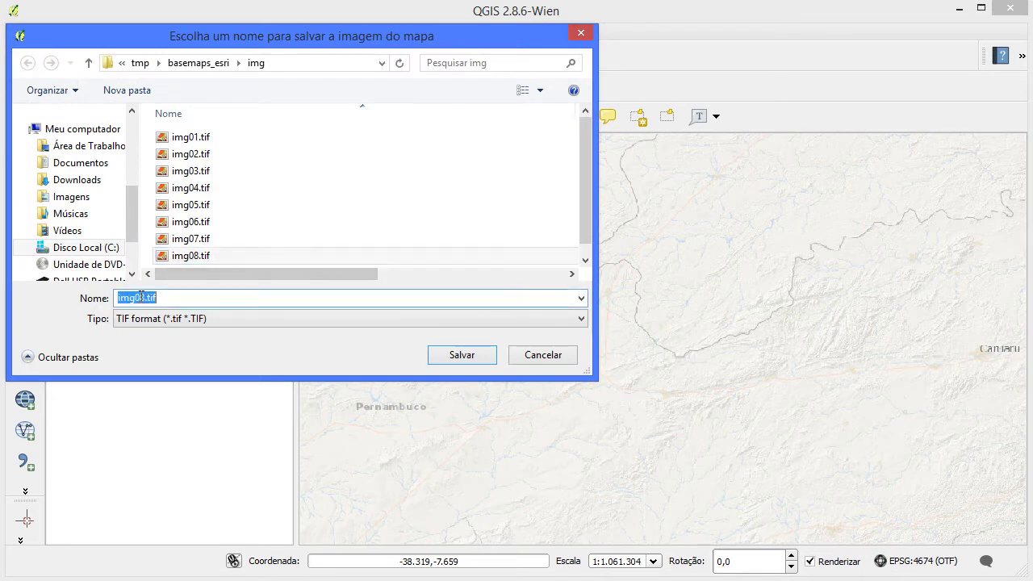
key("BackSpace")
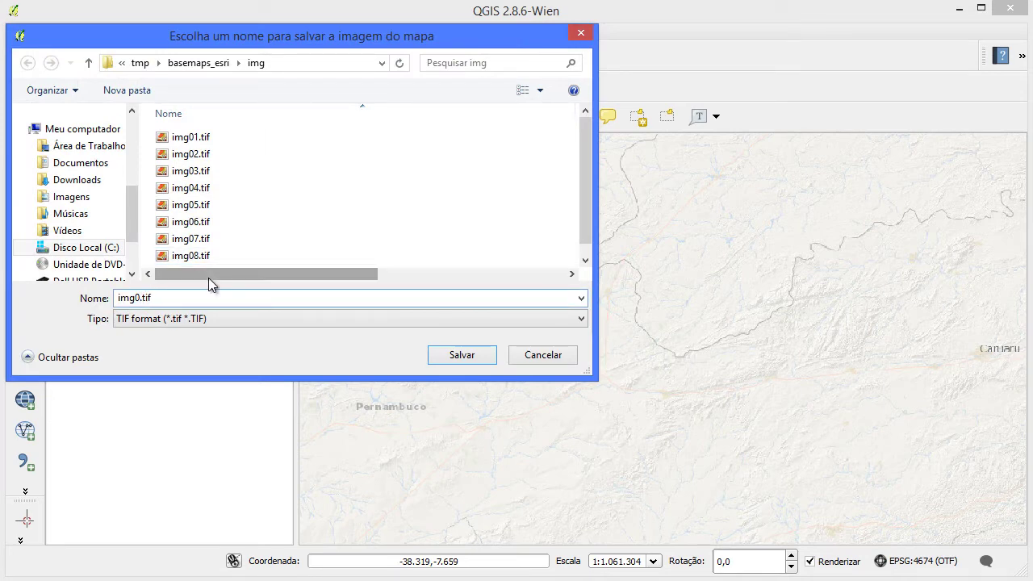
type("7")
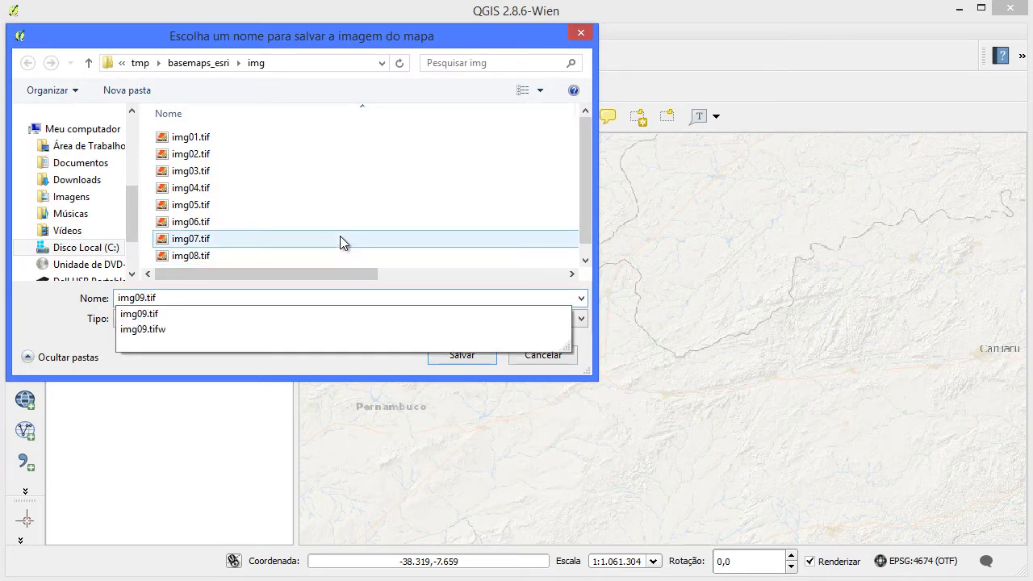
left_click(340, 238)
double_click(141, 297)
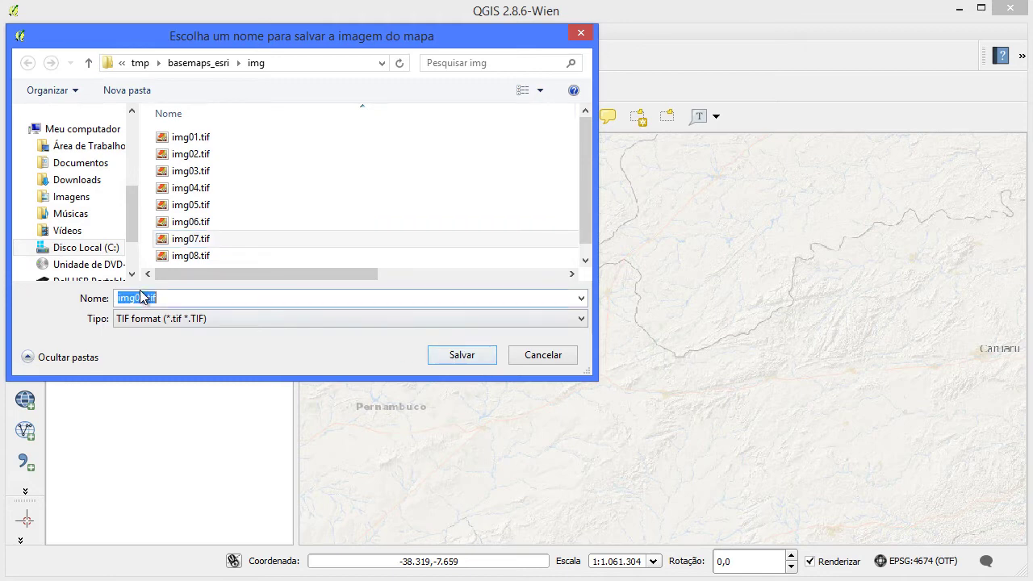
key("BackSpace")
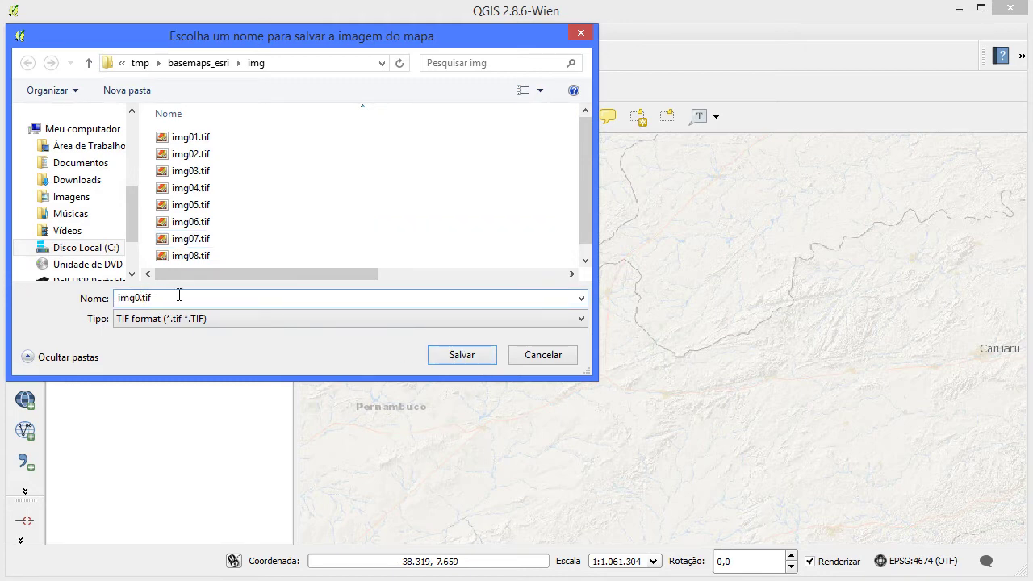
type("9")
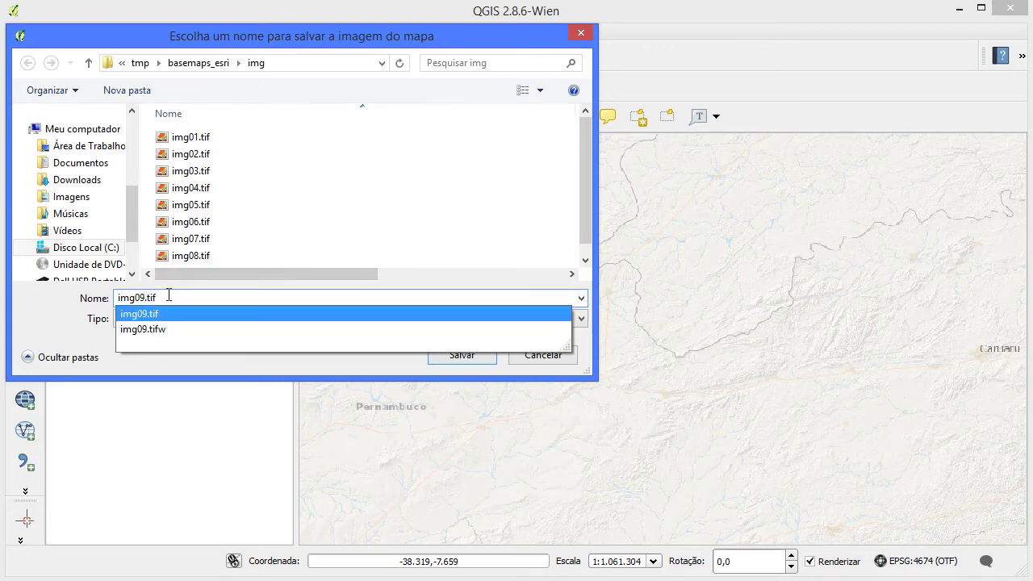
key("BackSpace")
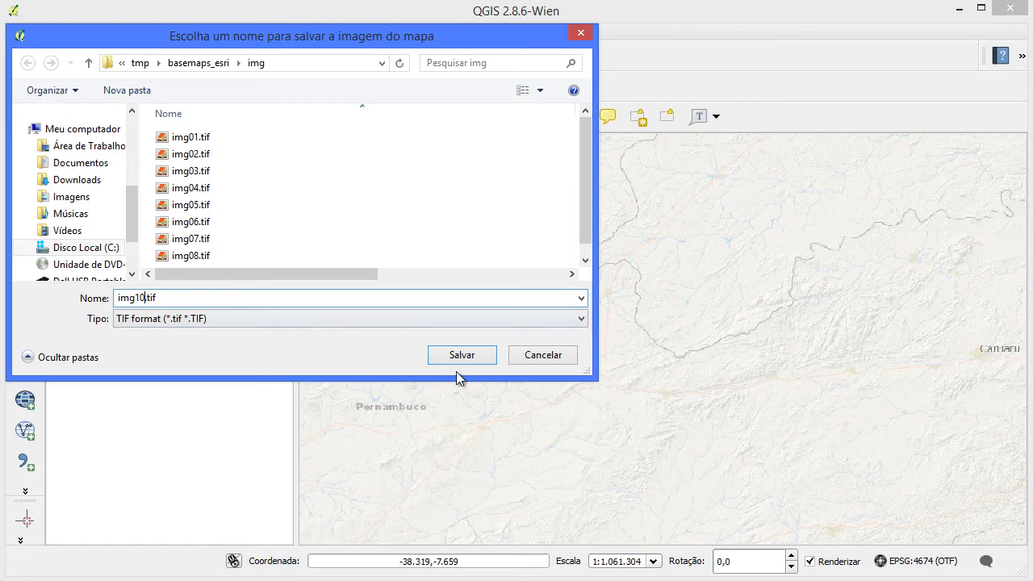
left_click(473, 356)
Save the adjoining area to the east, covering the Recife coast and Recife Plateau, as the image img11.tif
left_click_drag(981, 355, 314, 352)
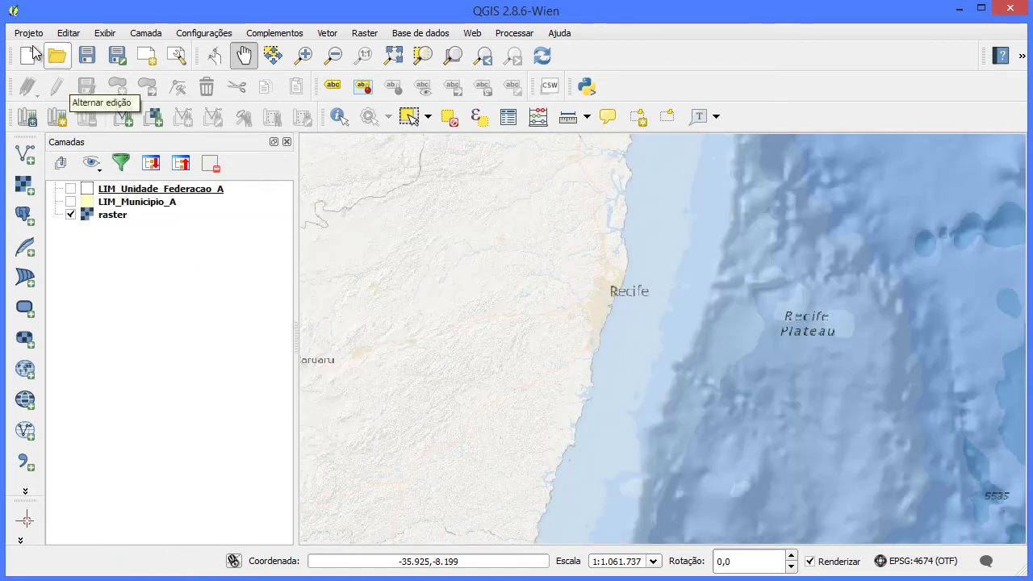
left_click(32, 36)
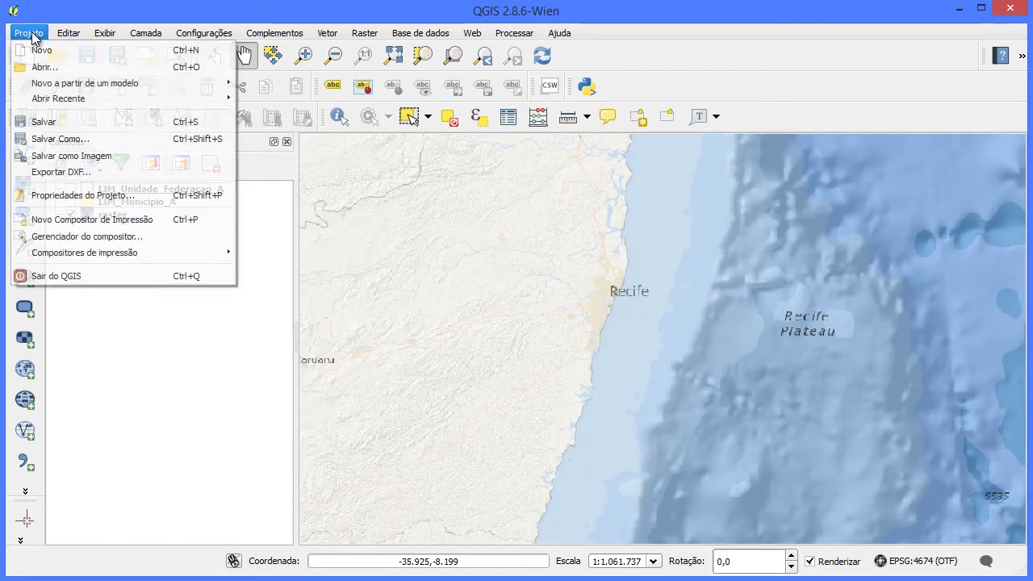
left_click(77, 155)
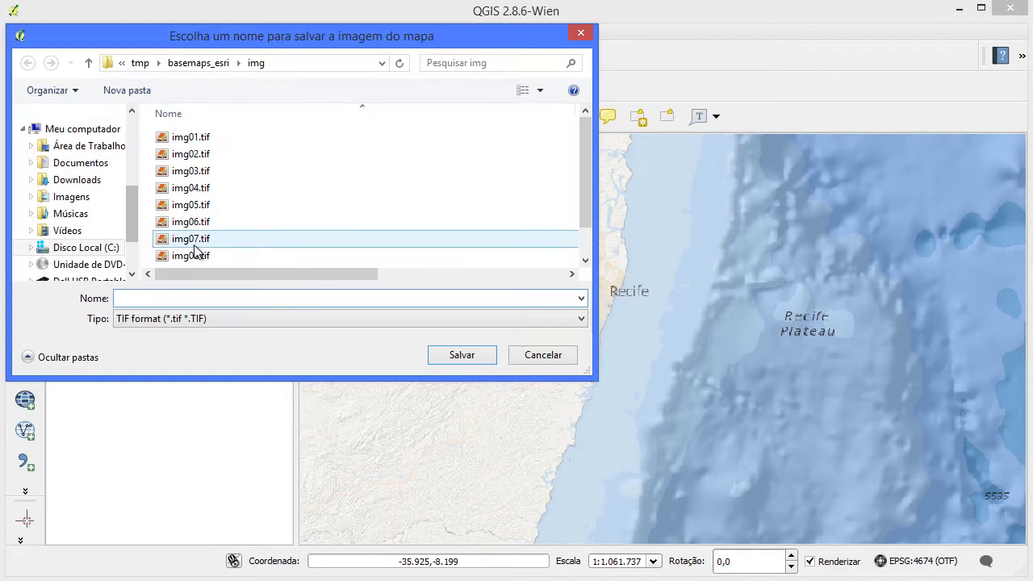
left_click(191, 238)
scroll(198, 250, "down", 1)
left_click(197, 258)
key("Tab")
type("img11")
key("Delete")
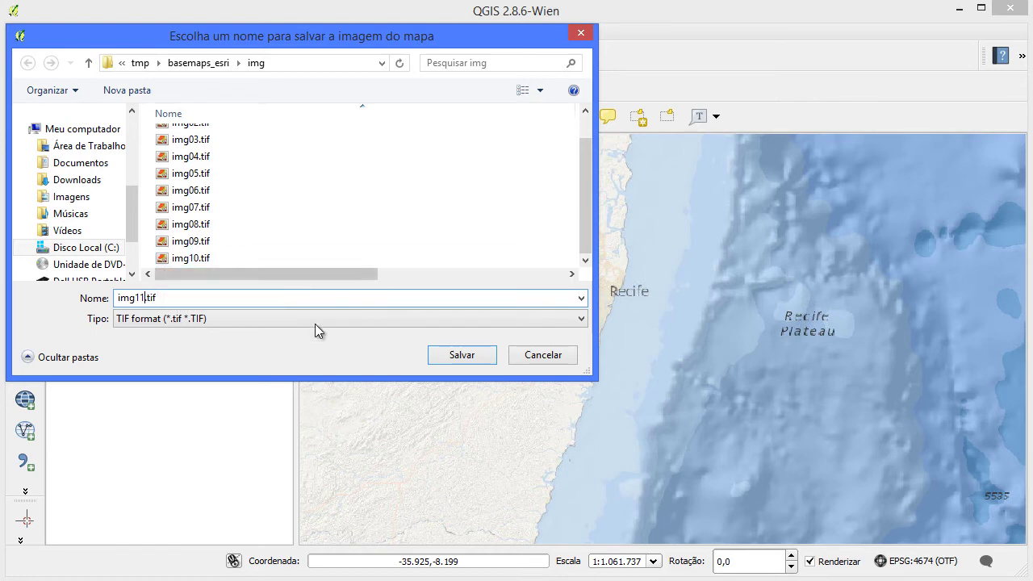
left_click(464, 355)
Save the adjoining ocean area east of the Recife view, around Fleming Ridge, as the image img12.tif
left_click_drag(1010, 321, 320, 311)
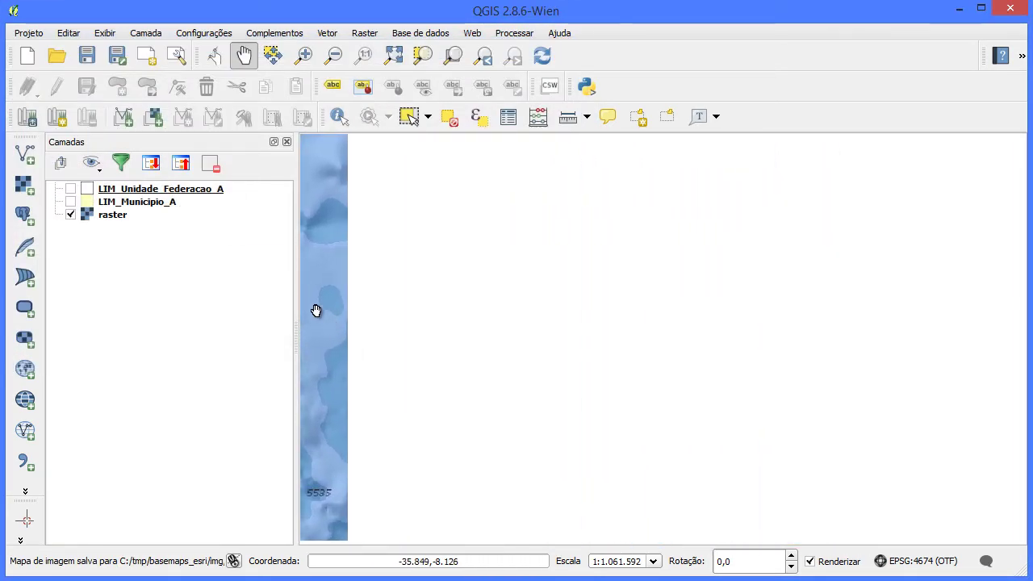
left_click(28, 34)
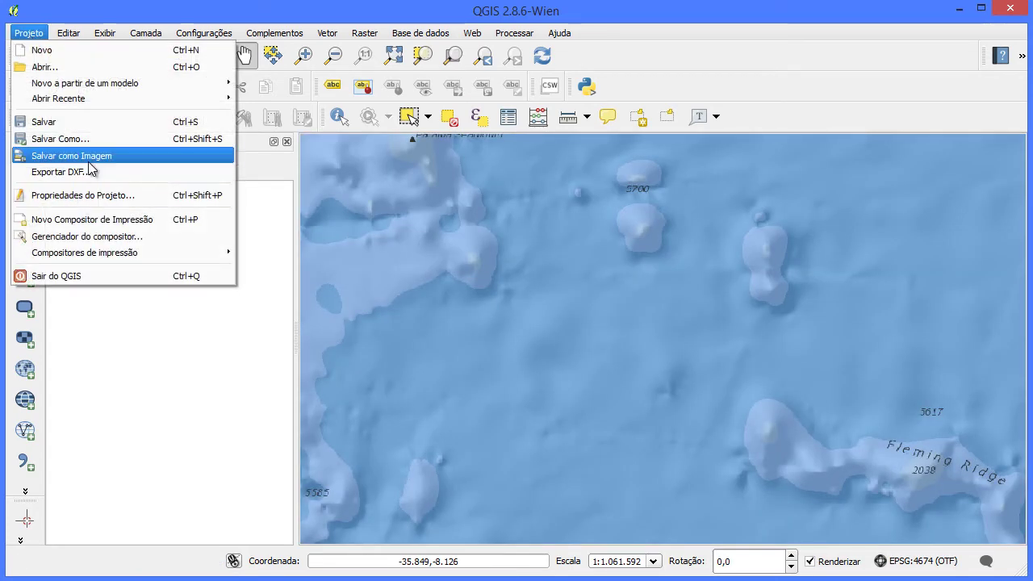
left_click(81, 156)
left_click(194, 254)
scroll(190, 262, "down", 1)
left_click(191, 259)
left_click(204, 259)
key("Left")
key("Left")
key("Left")
key("Left")
key("BackSpace")
type("2")
left_click(457, 353)
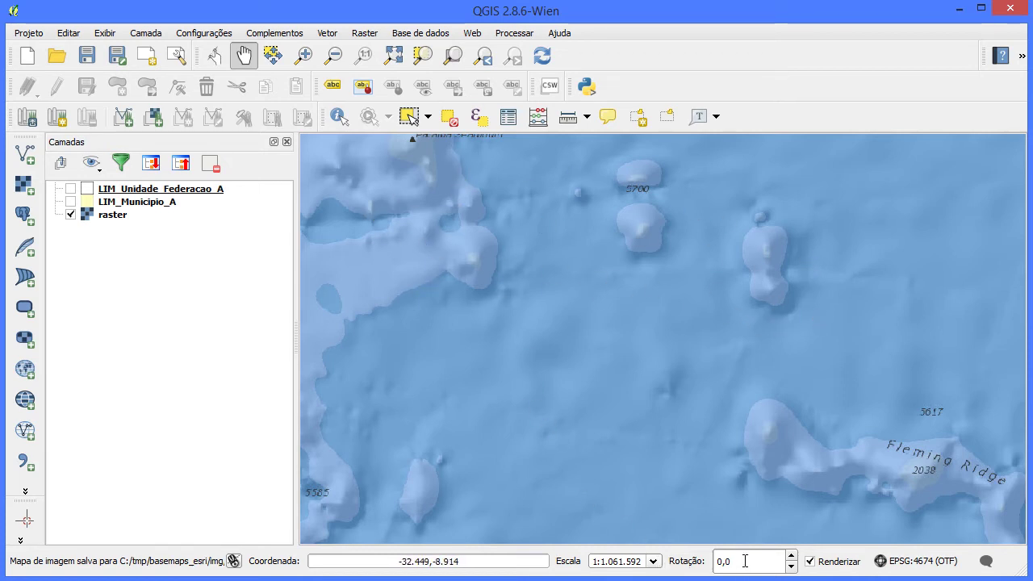
Save the adjoining area north of Recife, covering the João Pessoa coast and João Pessoa Plateau, as the image img13.tif
left_click(652, 561)
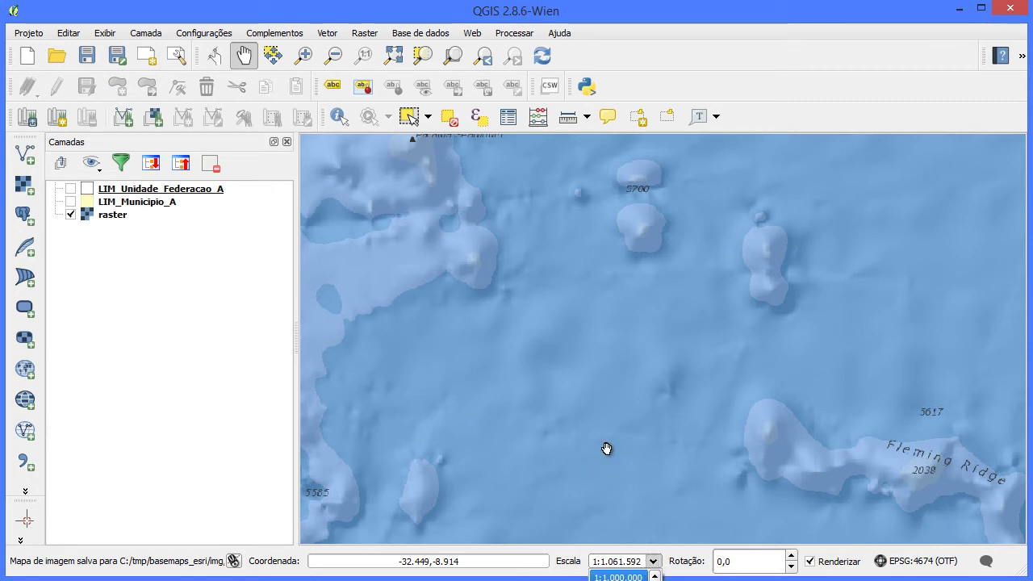
left_click(664, 481)
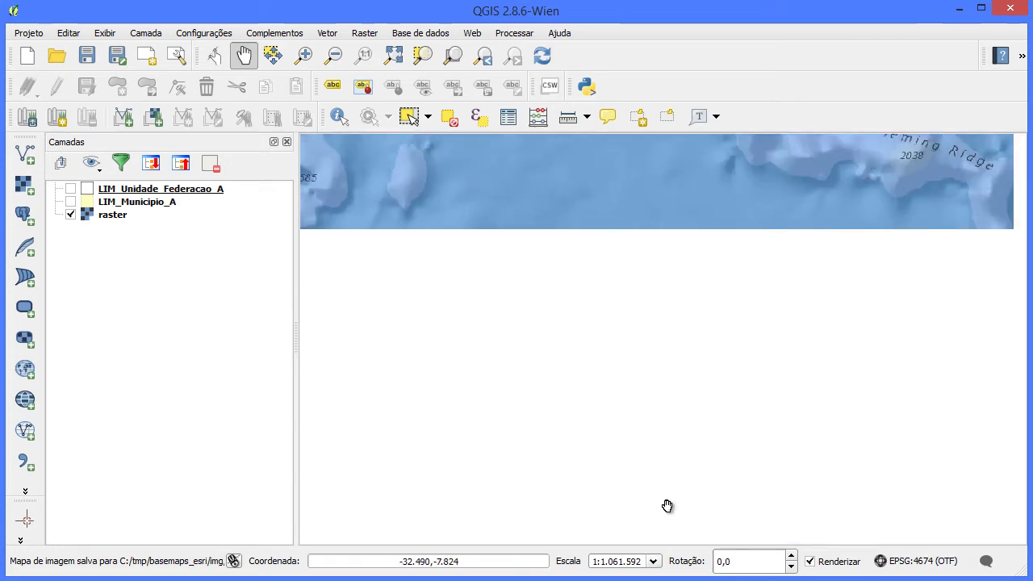
left_click_drag(639, 466, 553, 314)
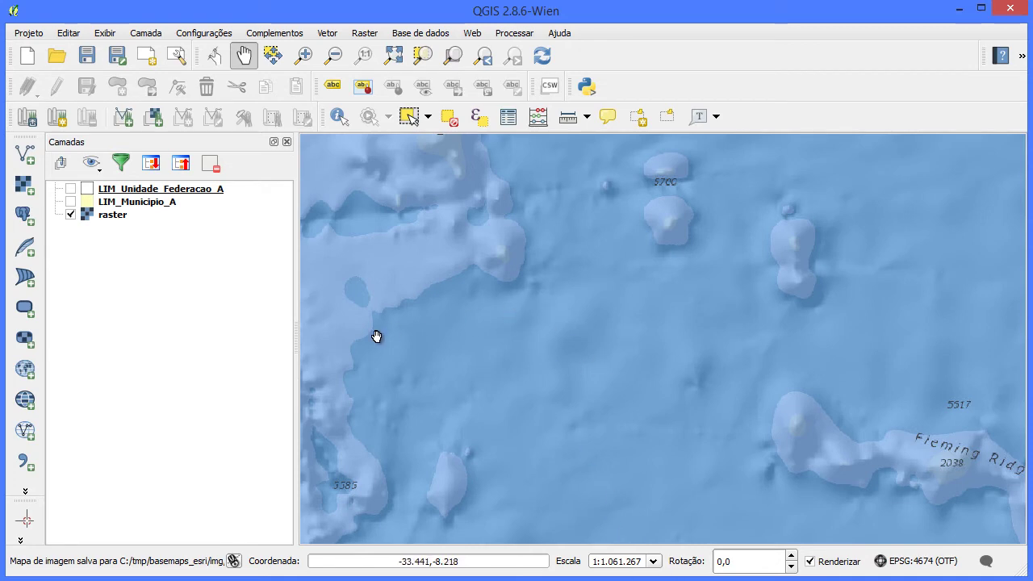
left_click_drag(360, 299, 881, 339)
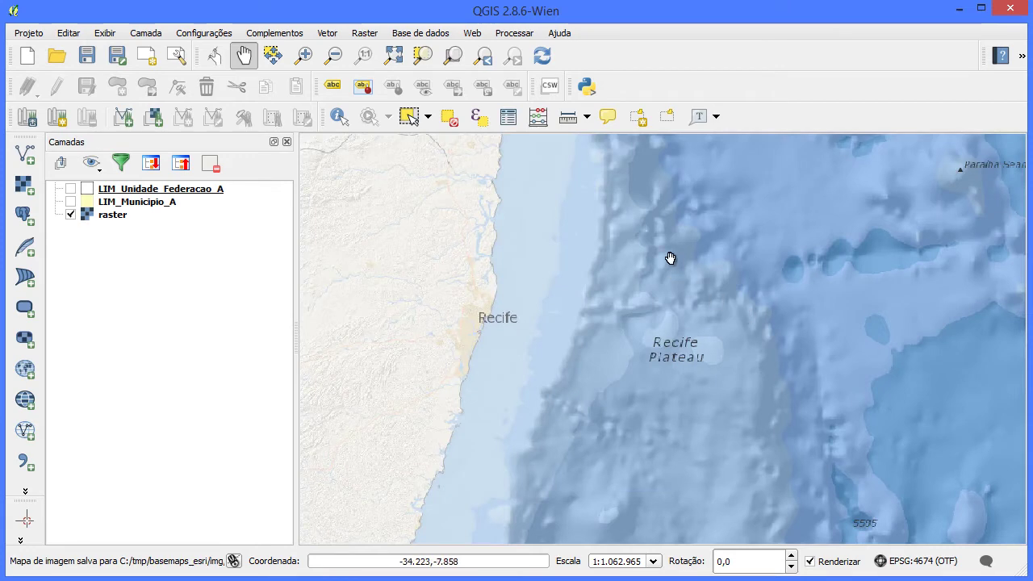
left_click_drag(670, 257, 648, 577)
left_click_drag(650, 390, 641, 304)
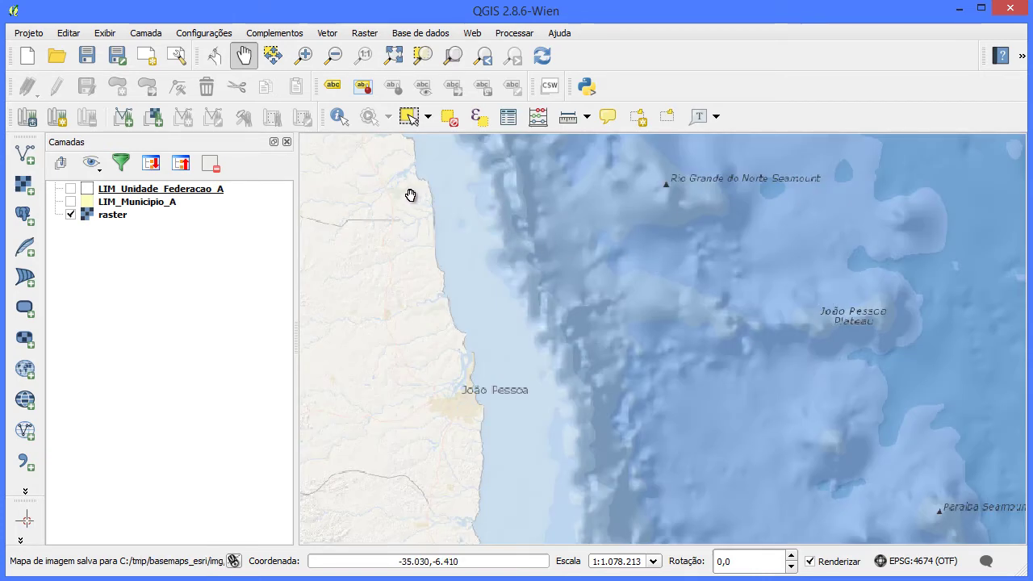
left_click(34, 33)
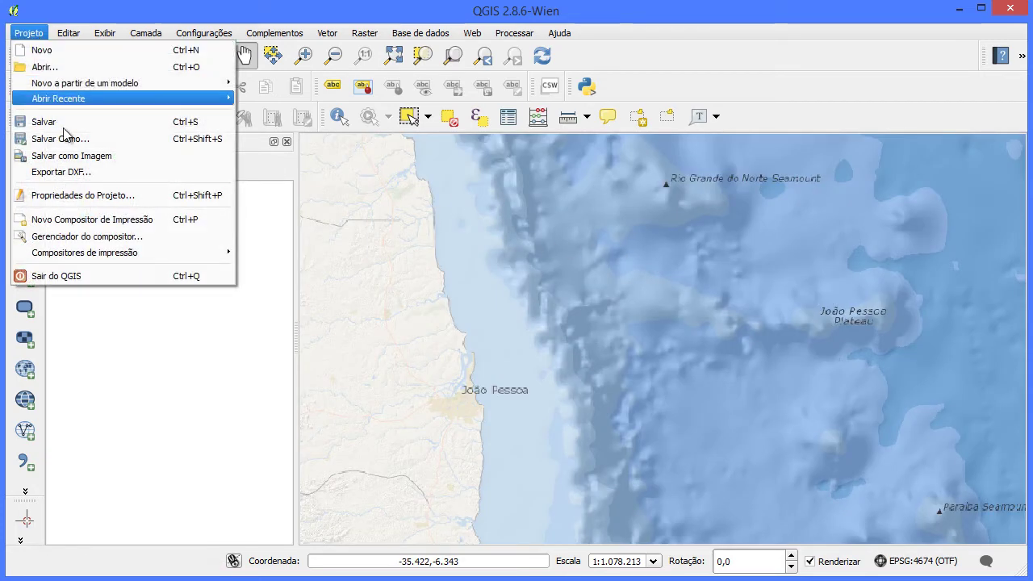
left_click(84, 152)
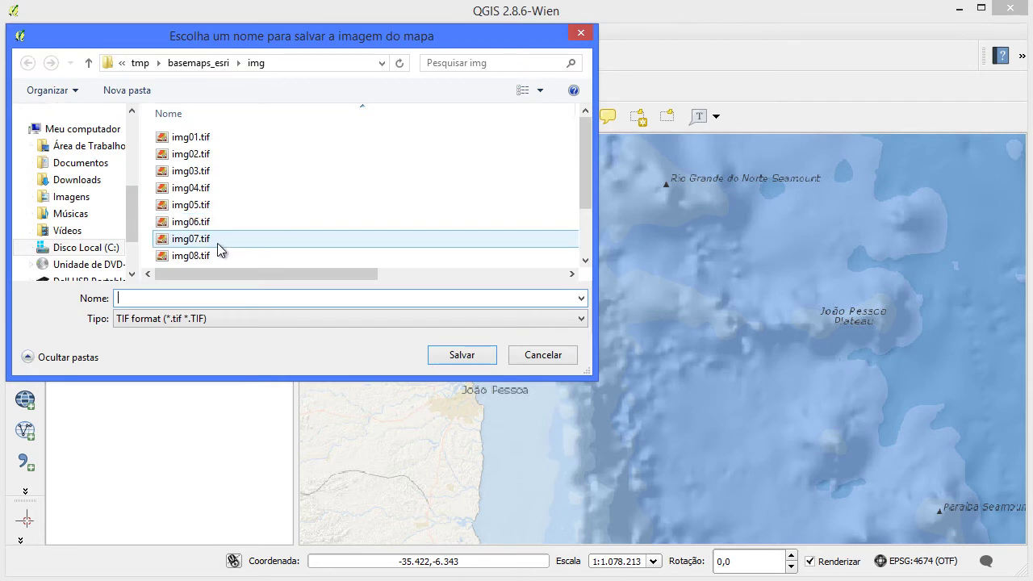
left_click(217, 243)
scroll(217, 243, "down", 1)
left_click(205, 241)
left_click(202, 258)
left_click(146, 299)
left_click(146, 298)
key("BackSpace")
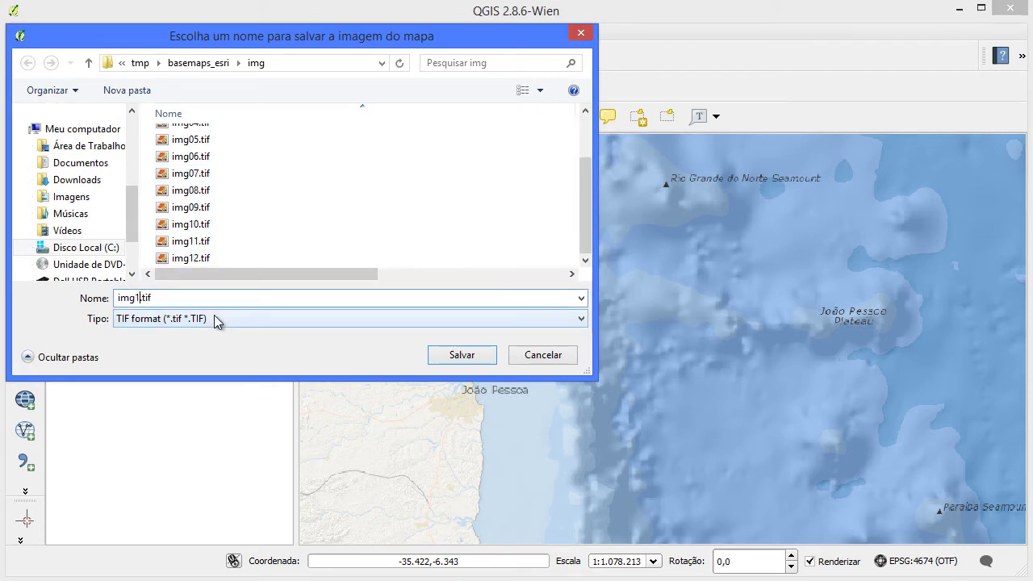
type("3")
left_click(460, 355)
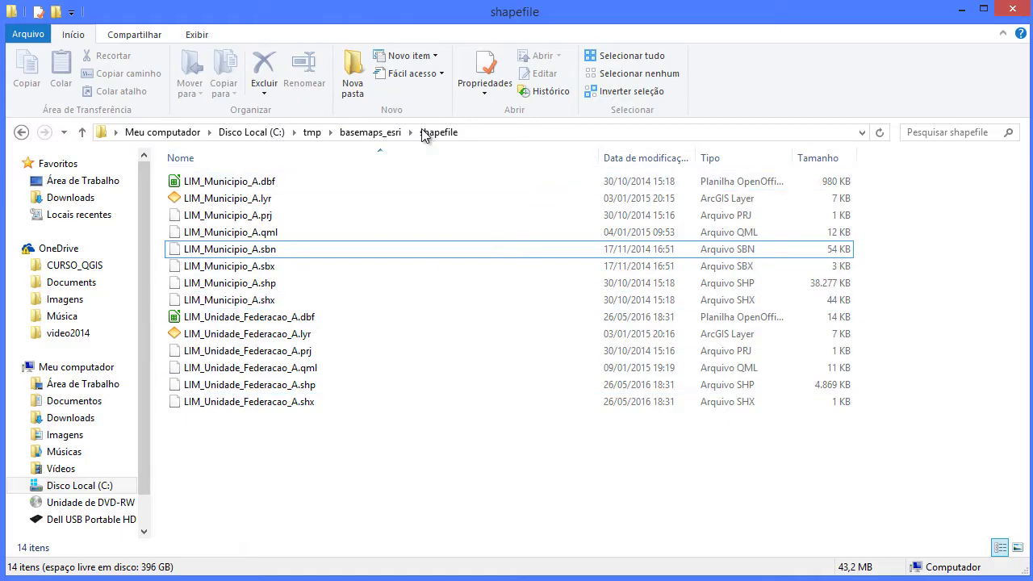
Switch to the file manager and check the saved TIF images and their world files in the basemaps_esri img folder
left_click(375, 132)
double_click(192, 184)
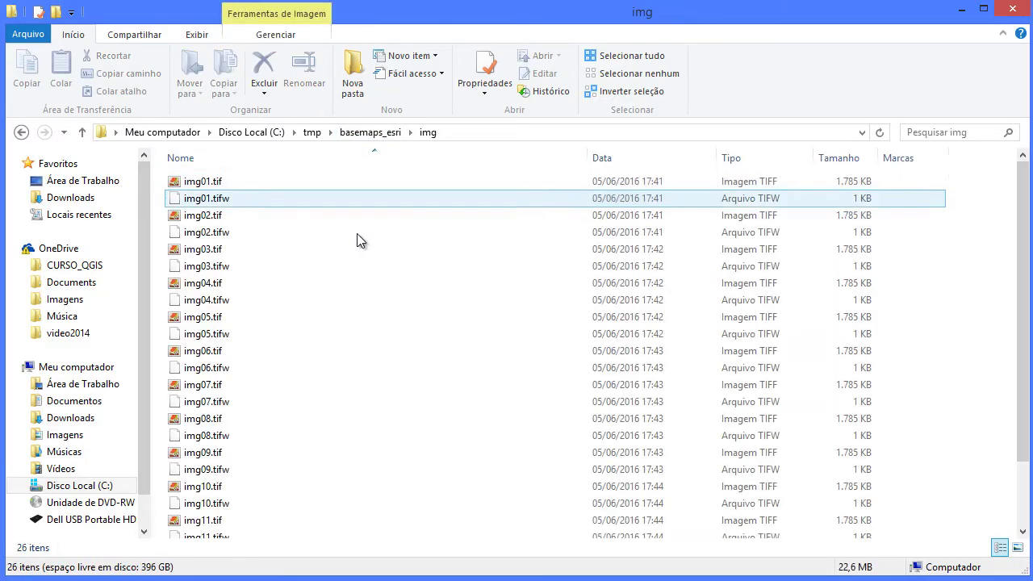
scroll(322, 282, "down", 1)
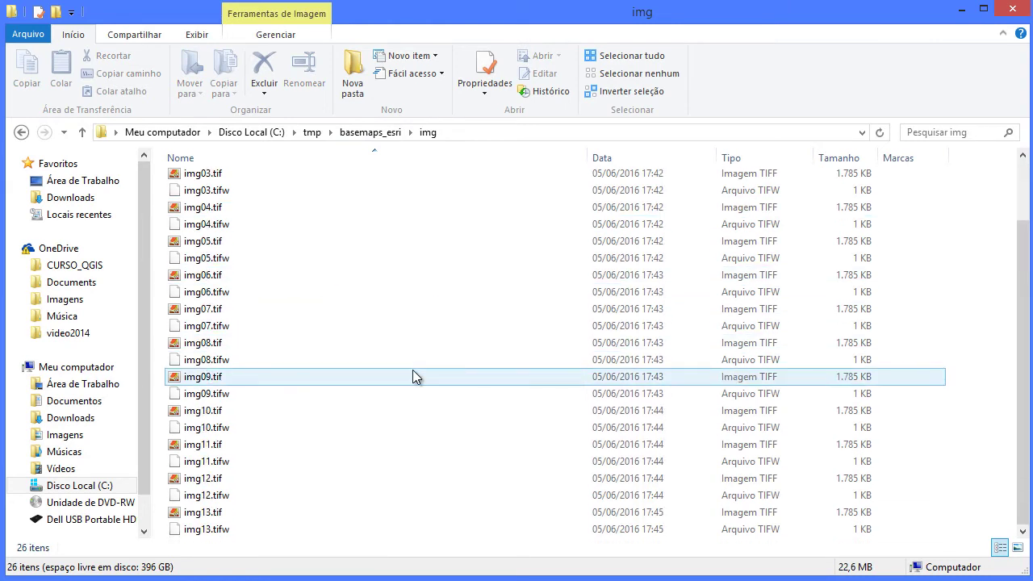
left_click(960, 10)
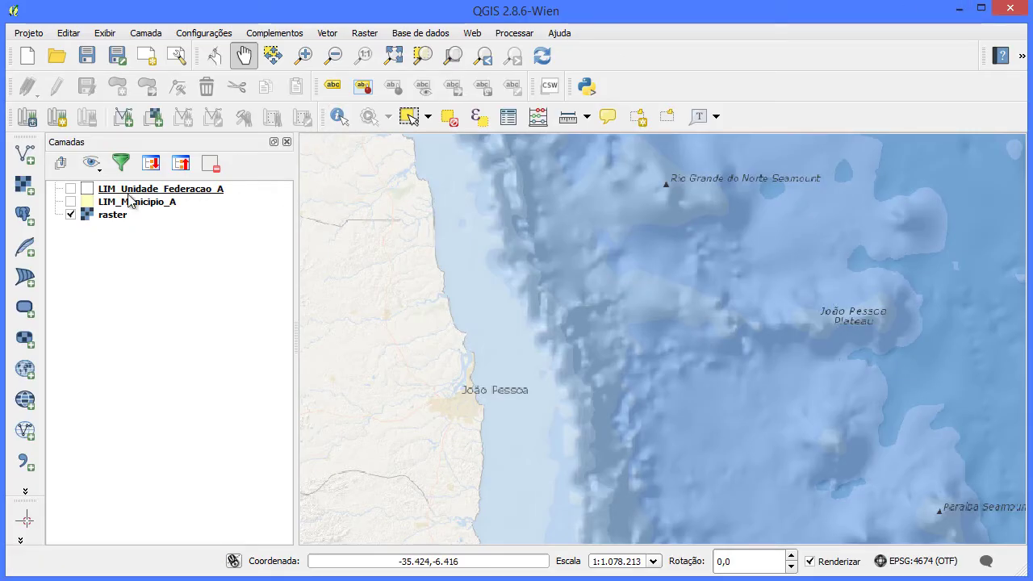
Hide the raster layer in QGIS and set up a batch Warp reprojection with C:/tmp/basemaps_esri/img as the input folder
left_click(70, 214)
left_click(364, 32)
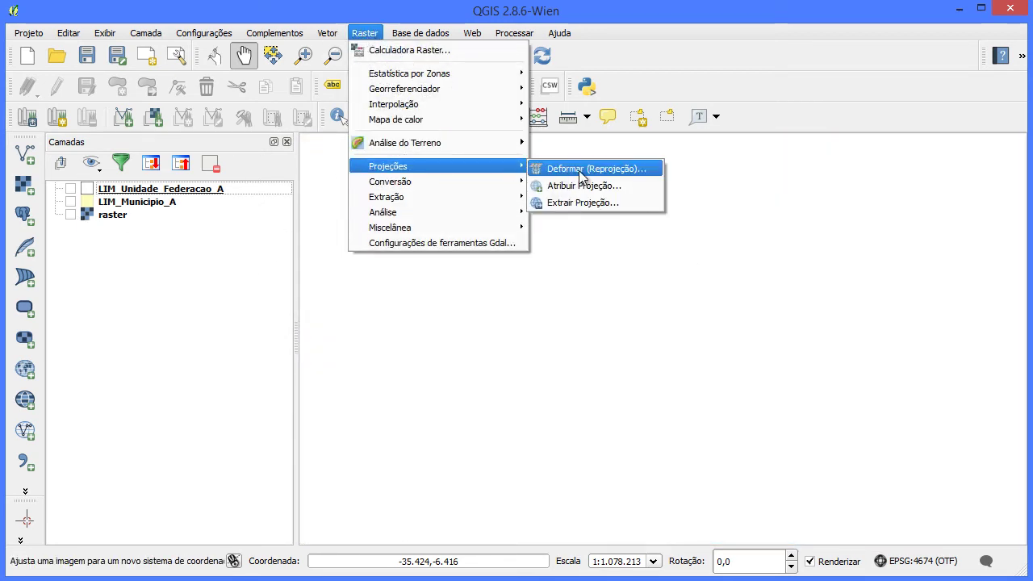
left_click(632, 167)
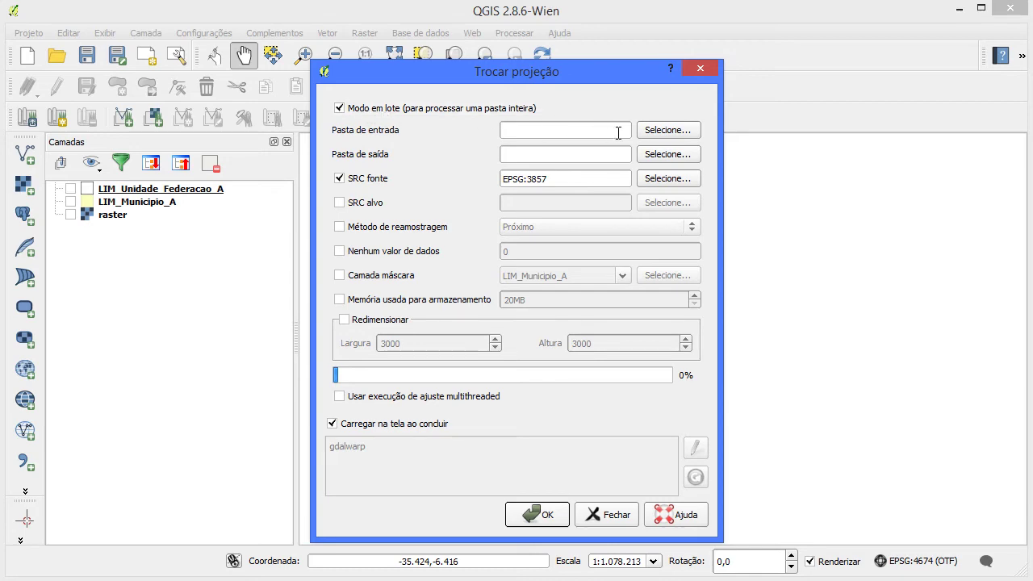
left_click(647, 132)
left_click(406, 183)
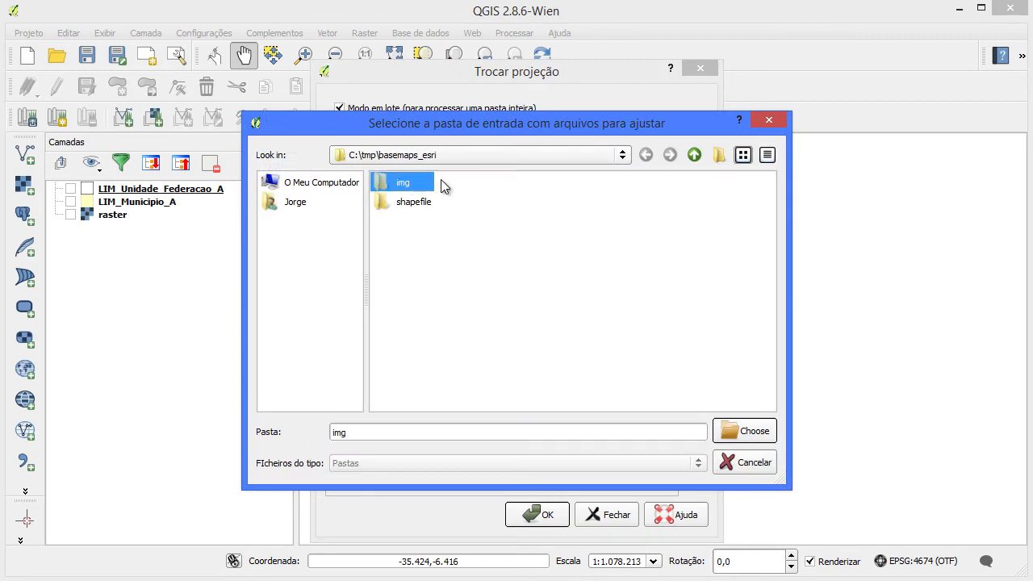
left_click(744, 430)
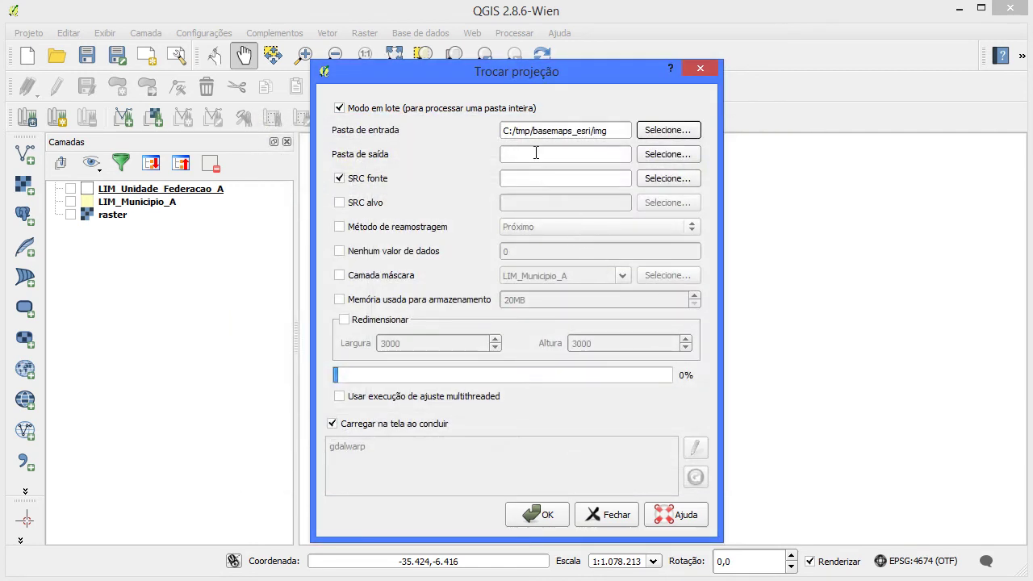
Create a folder named 01_reproj inside img and set it as the reprojection's output folder
left_click(665, 155)
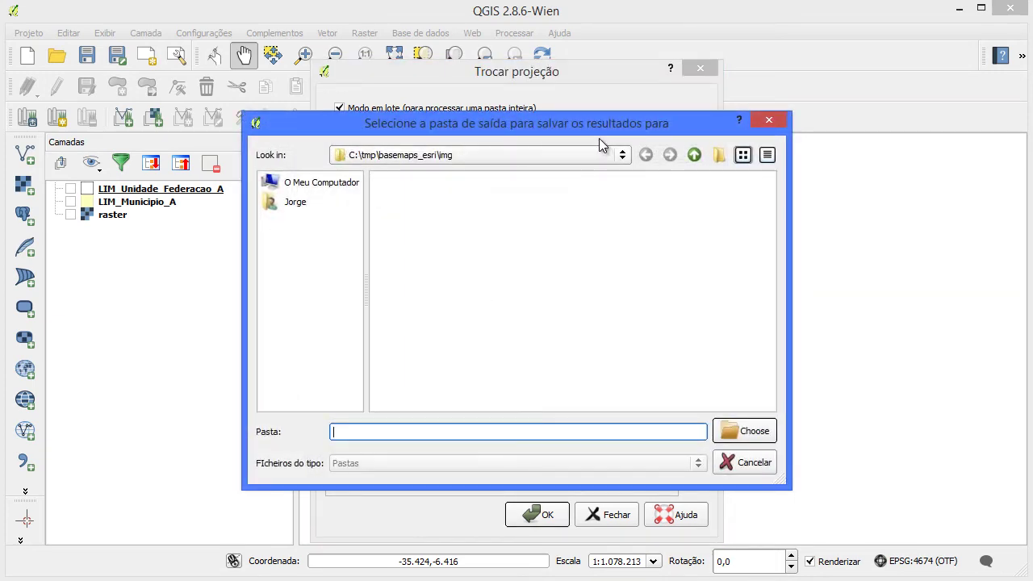
left_click(717, 155)
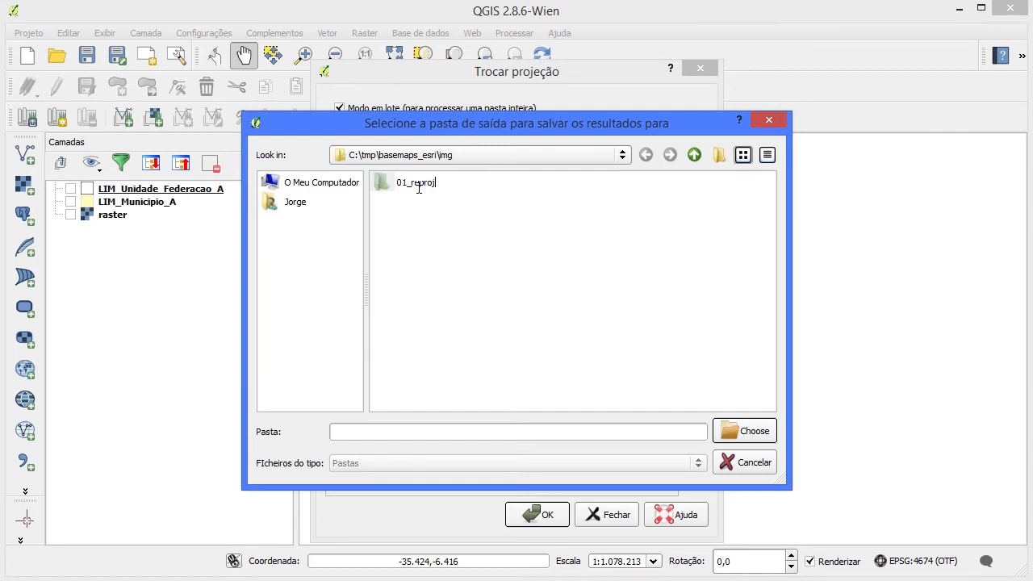
left_click(413, 183)
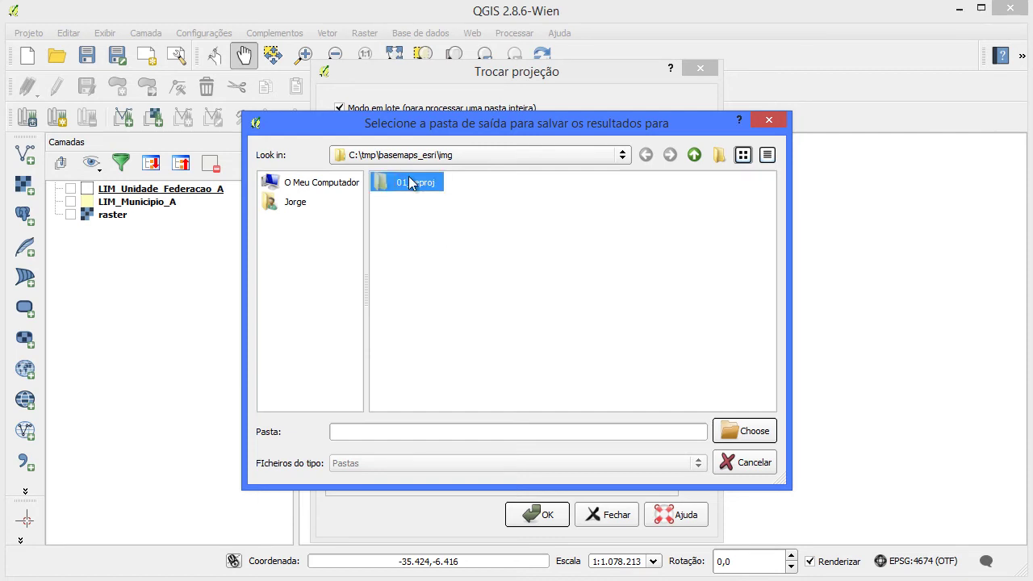
double_click(411, 183)
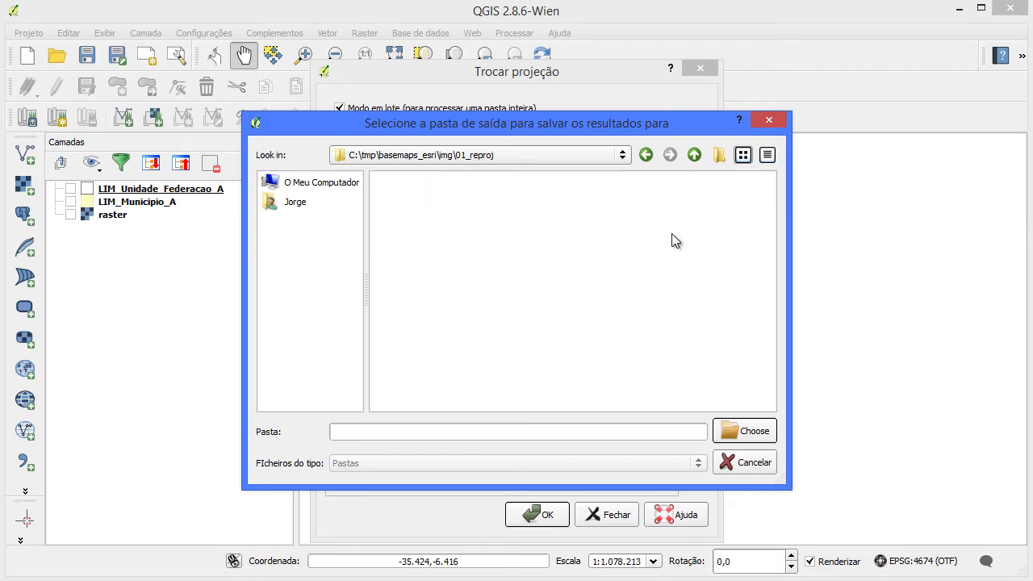
left_click(643, 157)
left_click(432, 184)
left_click(744, 431)
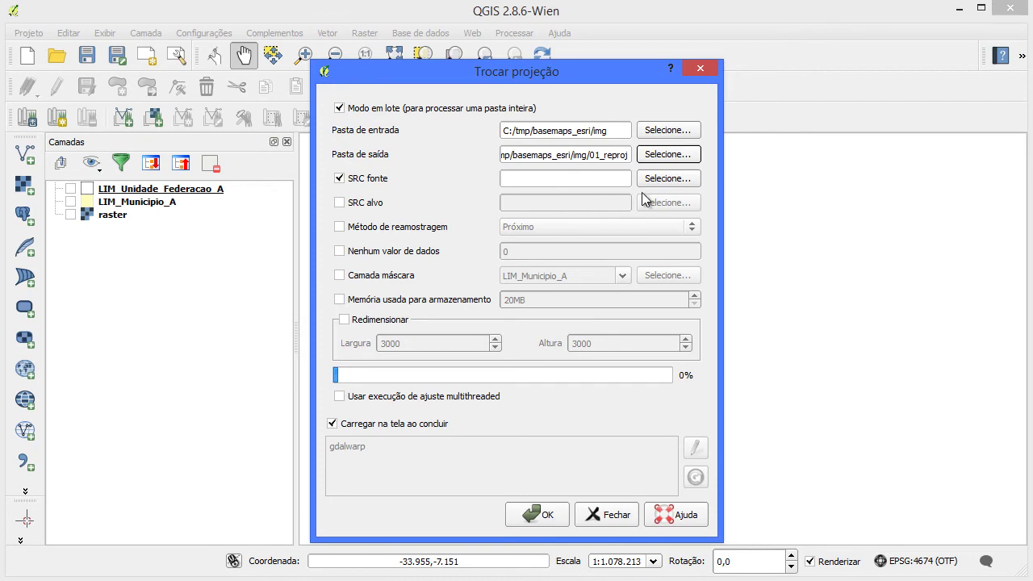
Set both the source and target coordinate systems of the reprojection to SIRGAS 2000 (EPSG:4674)
left_click(668, 178)
left_click(517, 199)
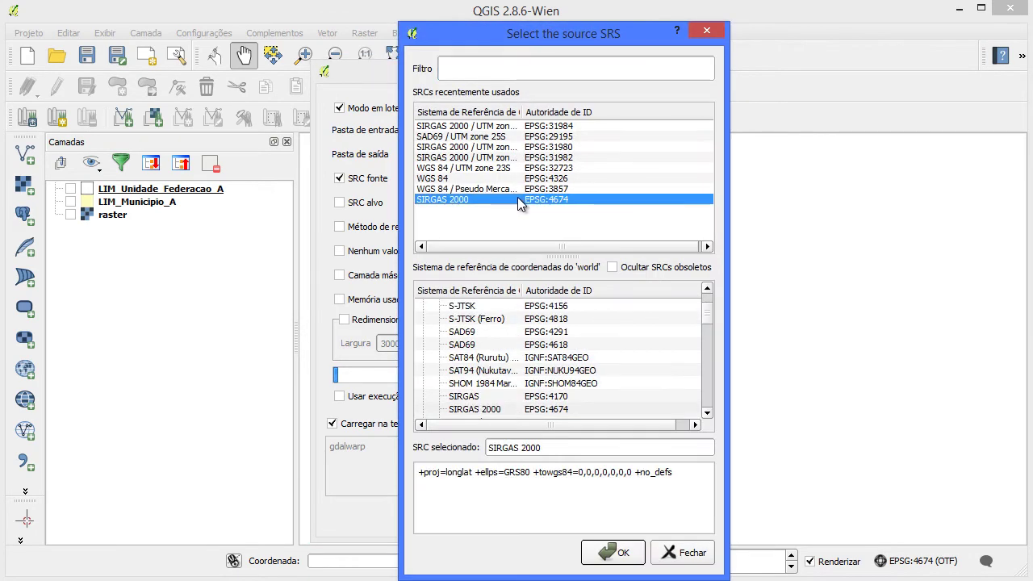
left_click(615, 552)
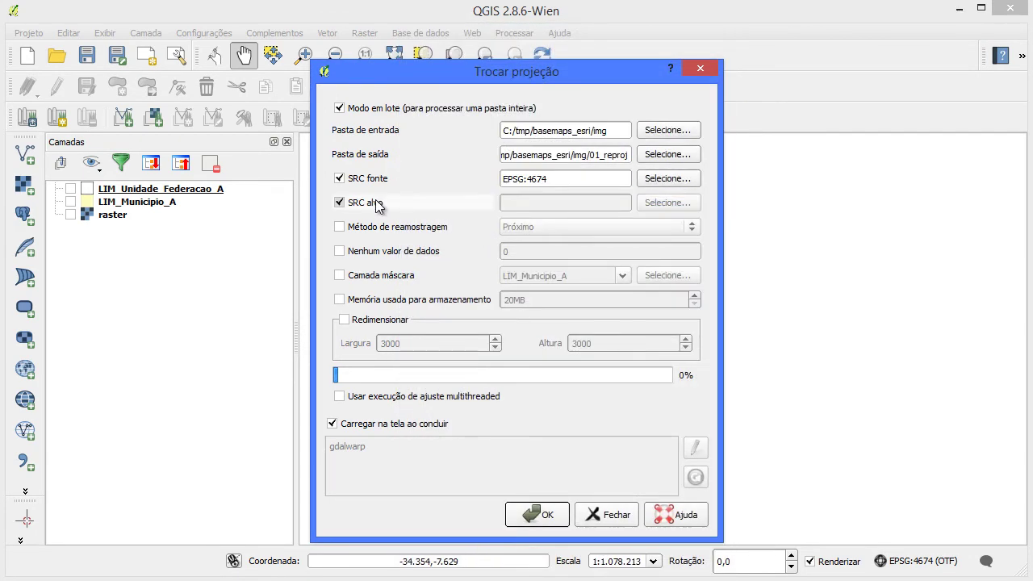
left_click(365, 202)
left_click(656, 203)
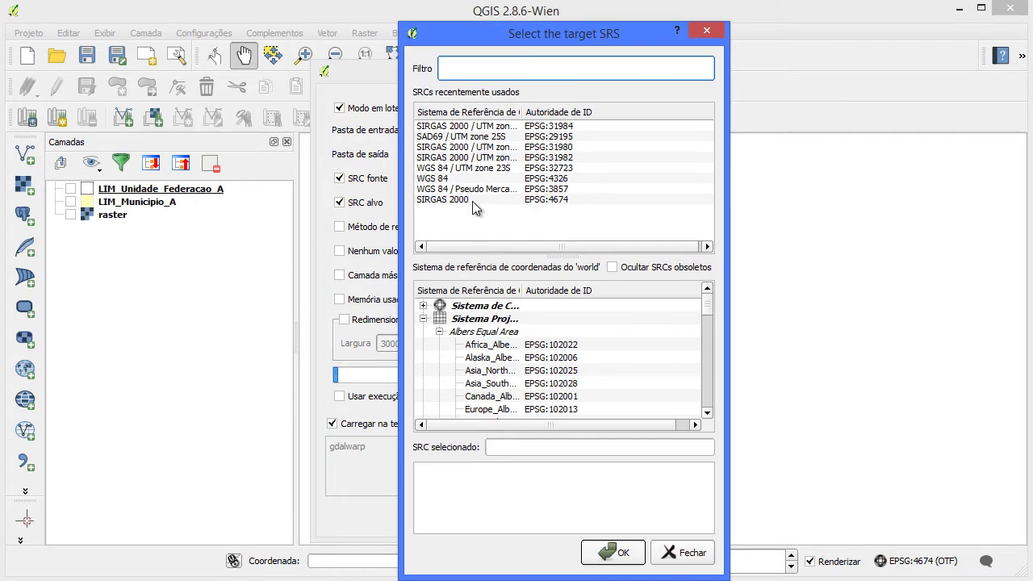
left_click(472, 200)
left_click(615, 552)
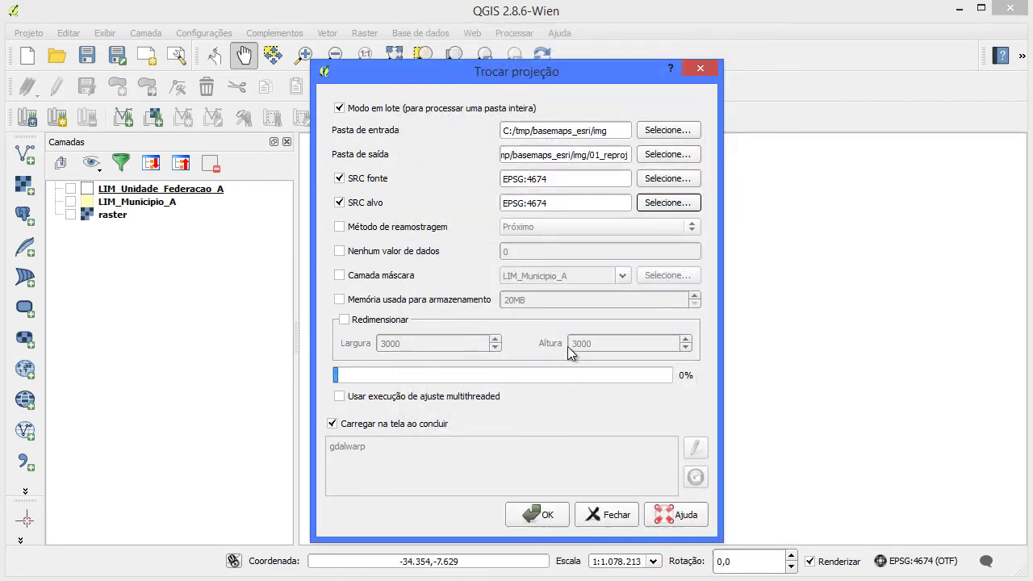
Run the batch reprojection without loading the results into the map, and close the reprojection dialog
left_click(425, 426)
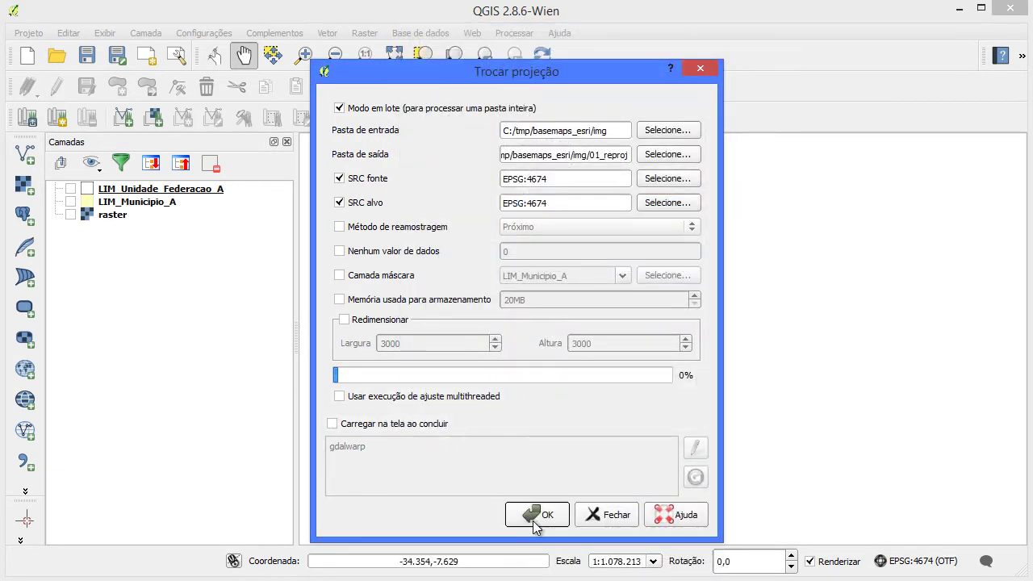
left_click(537, 514)
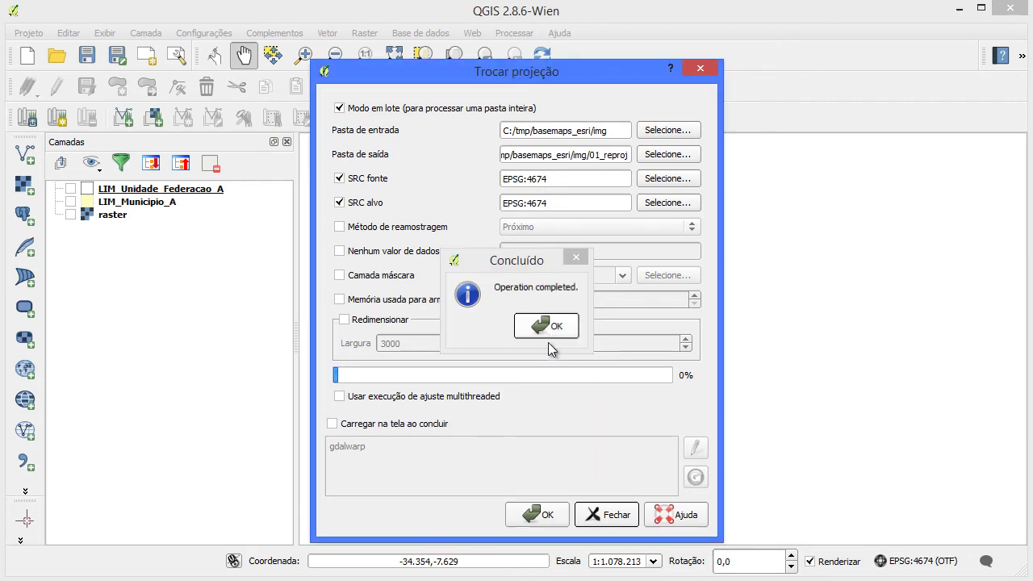
left_click(548, 326)
left_click(595, 514)
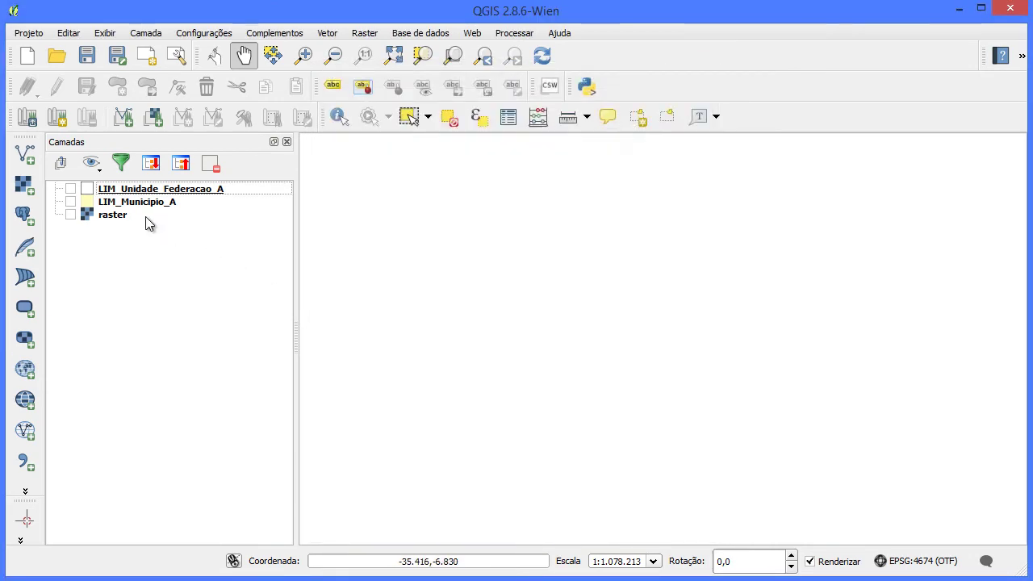
Add the reprojected images img01.tif through img13.tif from the 01_reproj folder as raster layers
key("ctrl+shift+r")
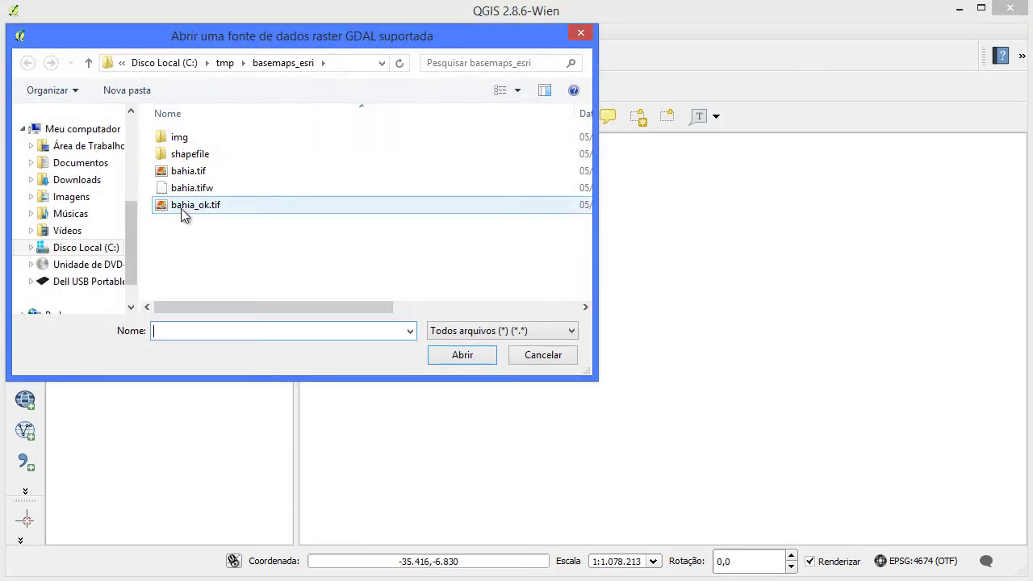
double_click(178, 139)
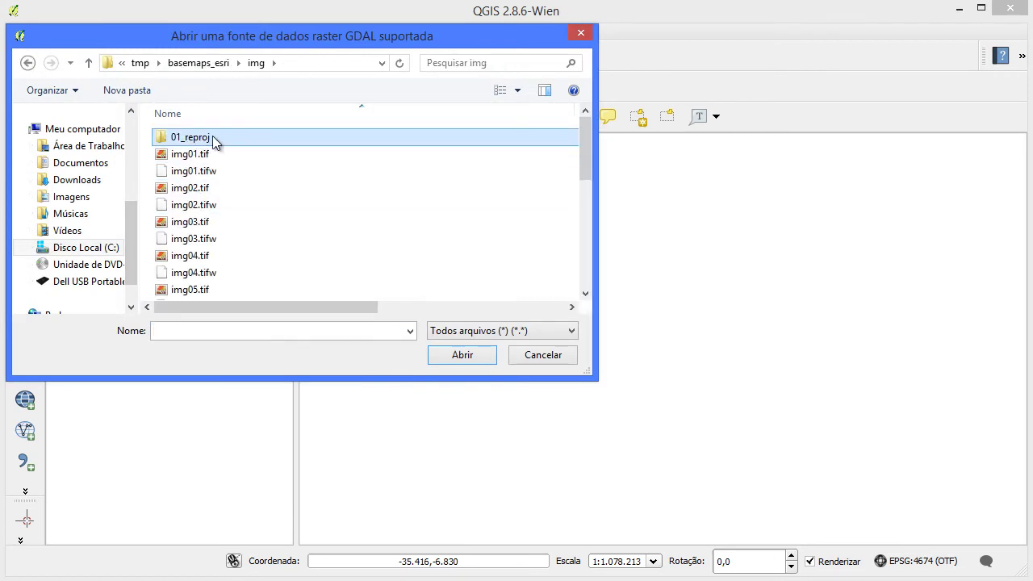
double_click(212, 136)
left_click(214, 137)
scroll(222, 216, "down", 1)
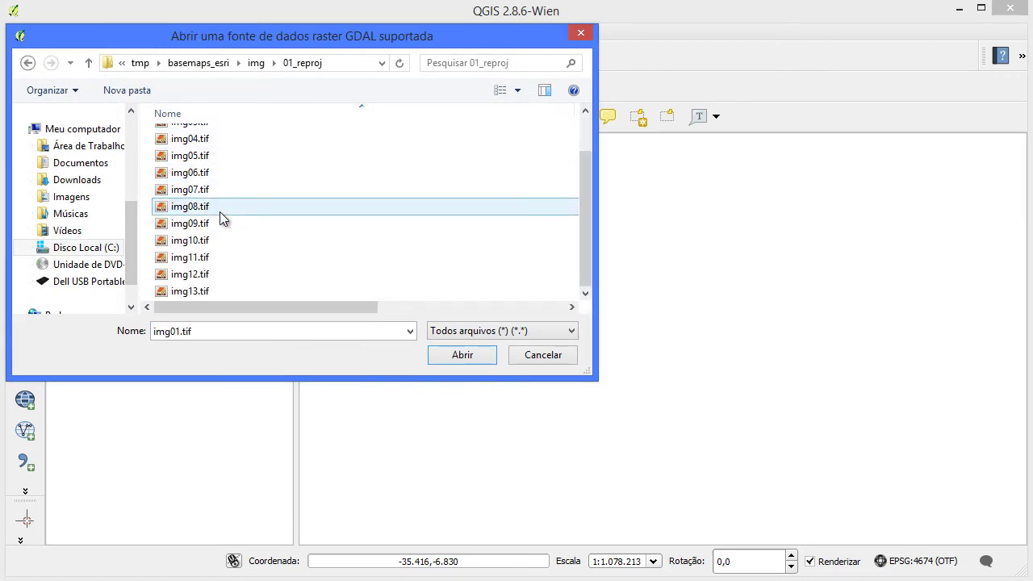
left_click(208, 291, "shift")
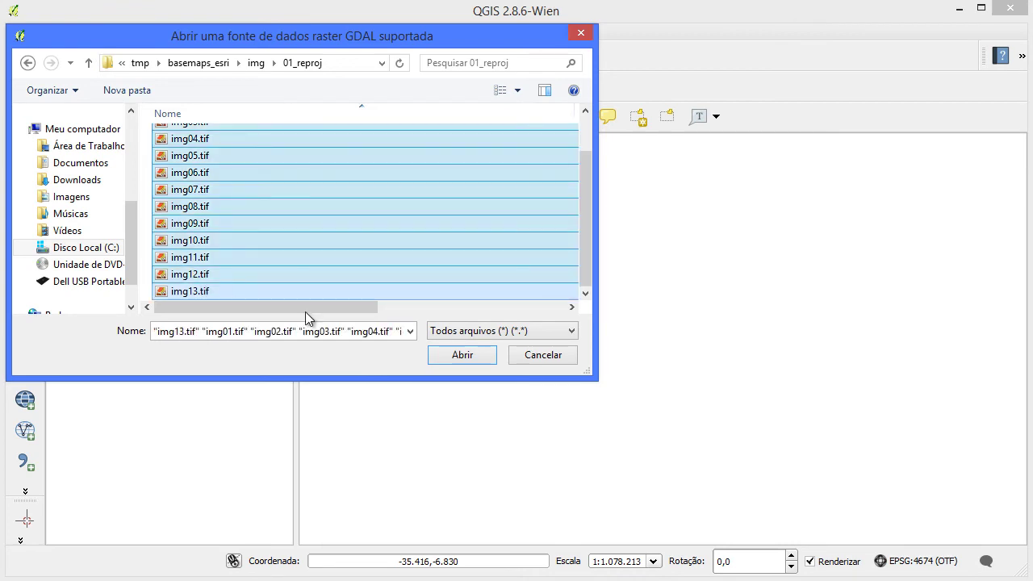
left_click(456, 361)
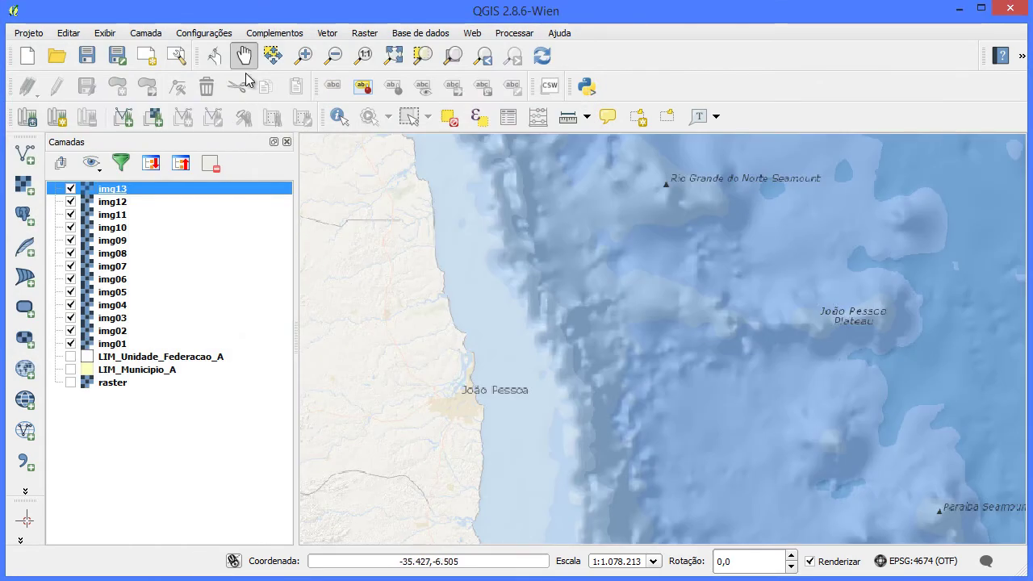
Show the whole set of images, turn on LIM_Unidade_Federacao_A and place it above all the image layers
left_click(391, 58)
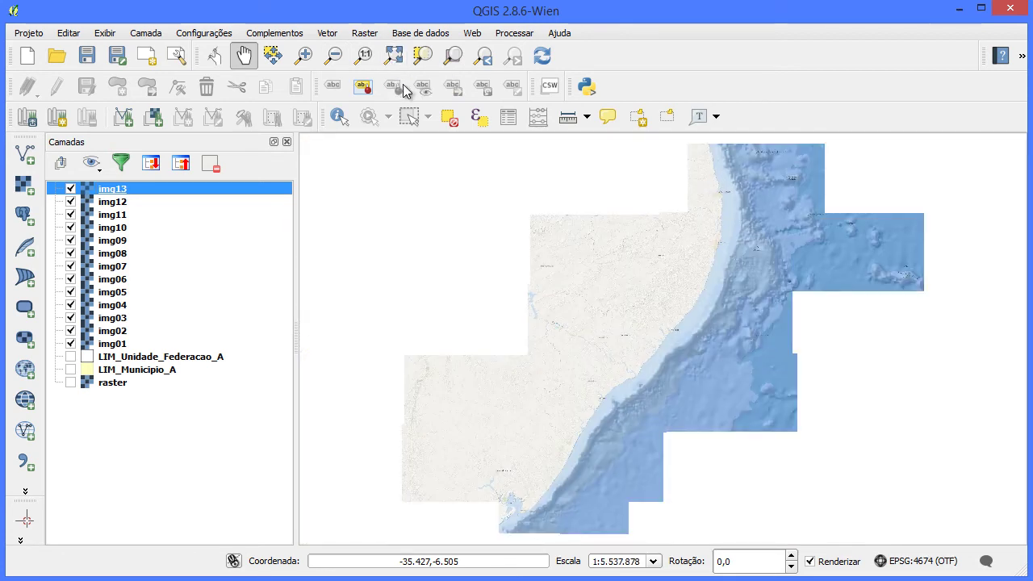
left_click_drag(122, 364, 164, 361)
left_click(71, 369)
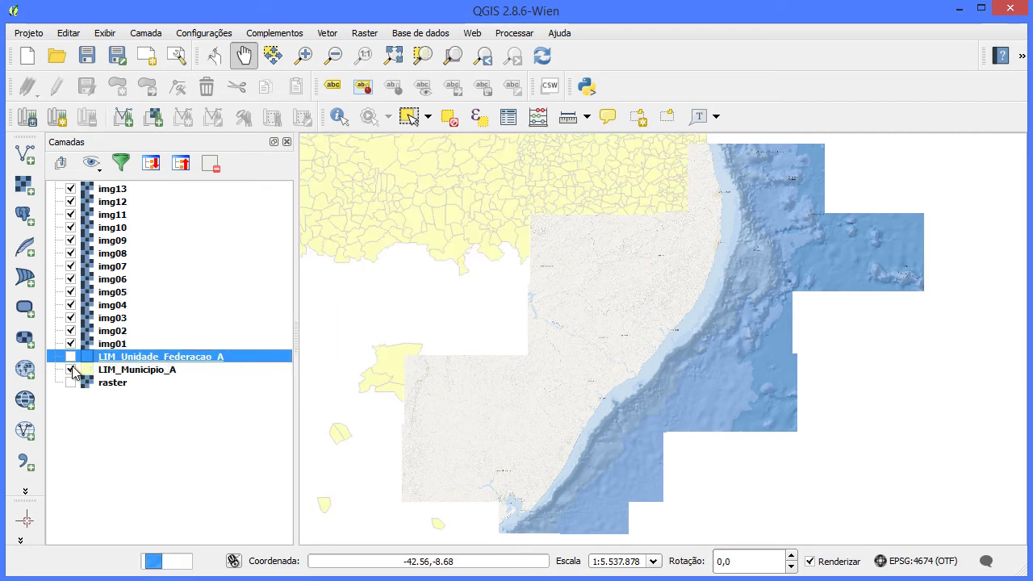
left_click(71, 370)
left_click(71, 356)
left_click_drag(129, 363, 143, 192)
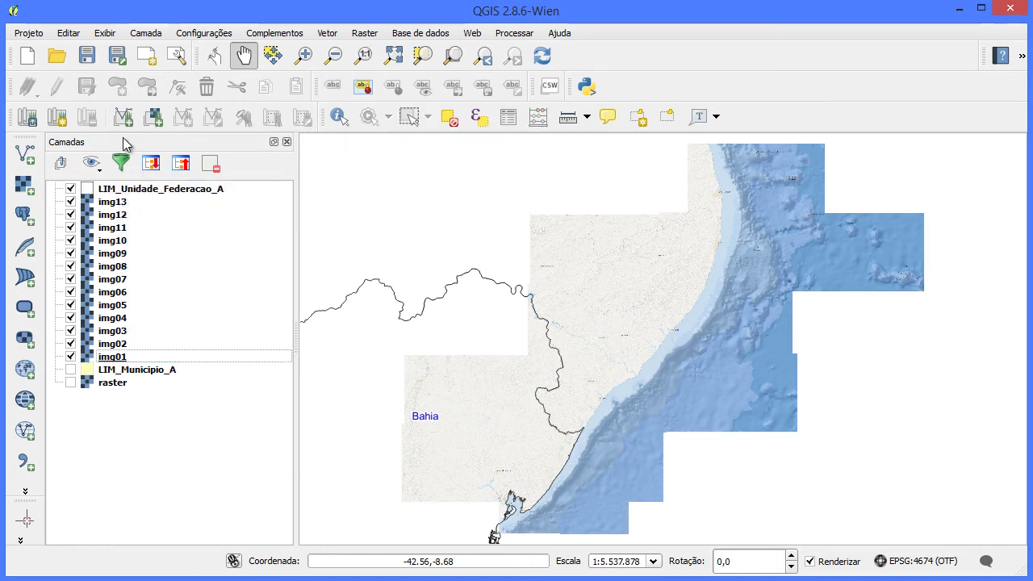
Examine how the reprojected images line up with each other and with the state boundaries along the coast
left_click_drag(431, 380, 572, 302)
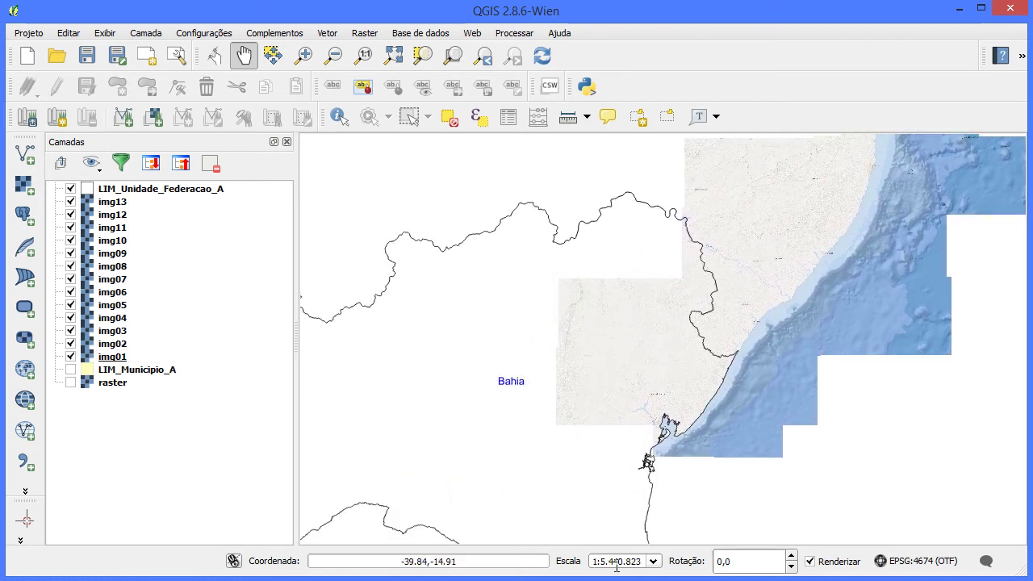
left_click_drag(683, 370, 584, 307)
scroll(584, 320, "down", 1)
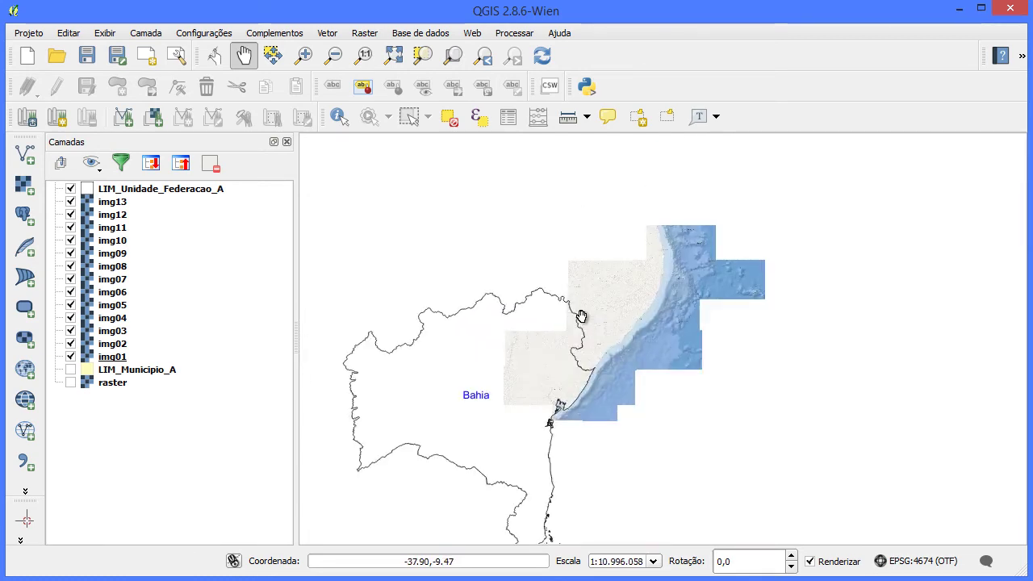
scroll(604, 323, "up", 1)
scroll(608, 323, "up", 1)
scroll(607, 323, "down", 1)
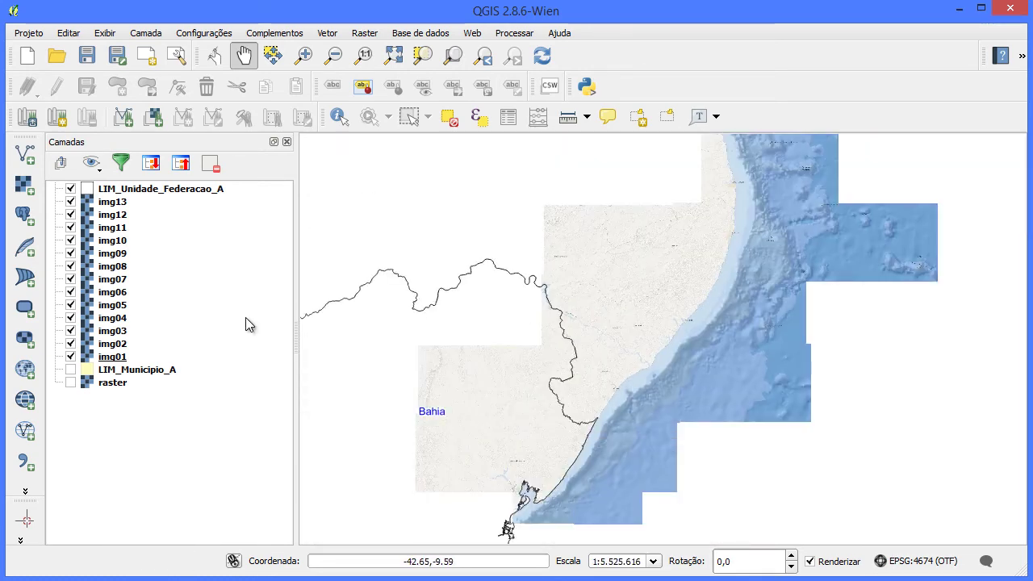
scroll(500, 346, "down", 1)
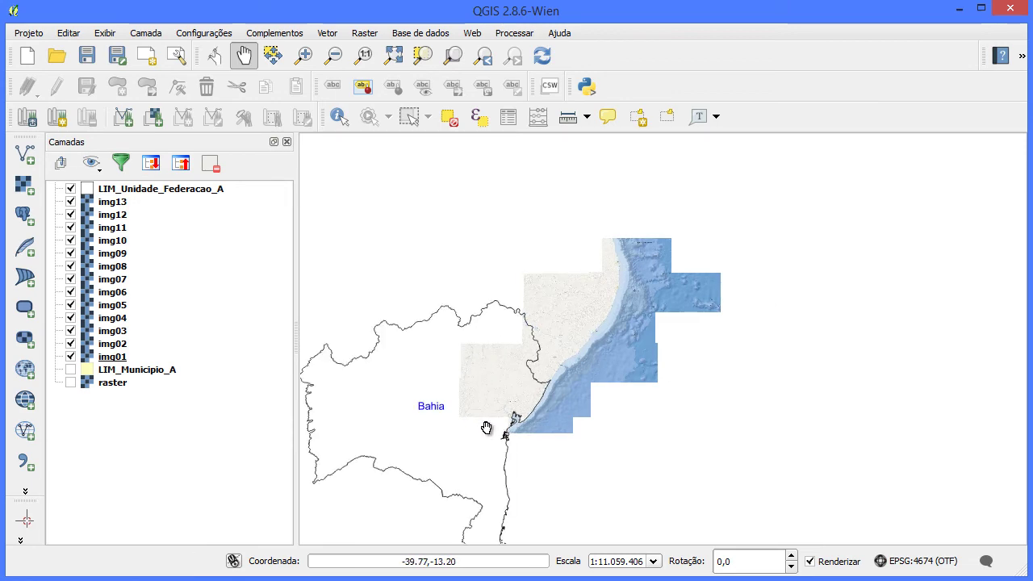
key("Down")
key("Up")
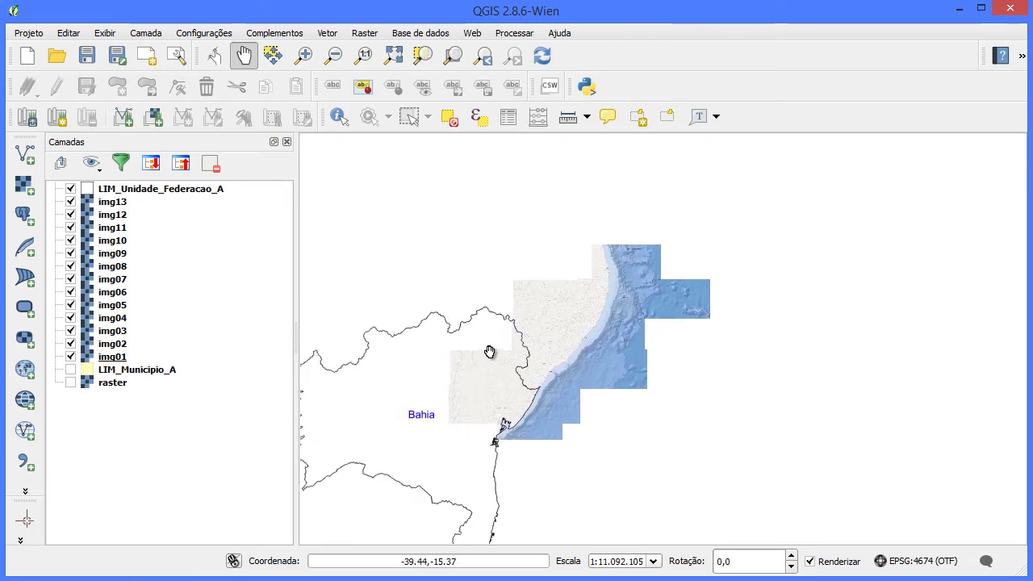
scroll(557, 317, "up", 3)
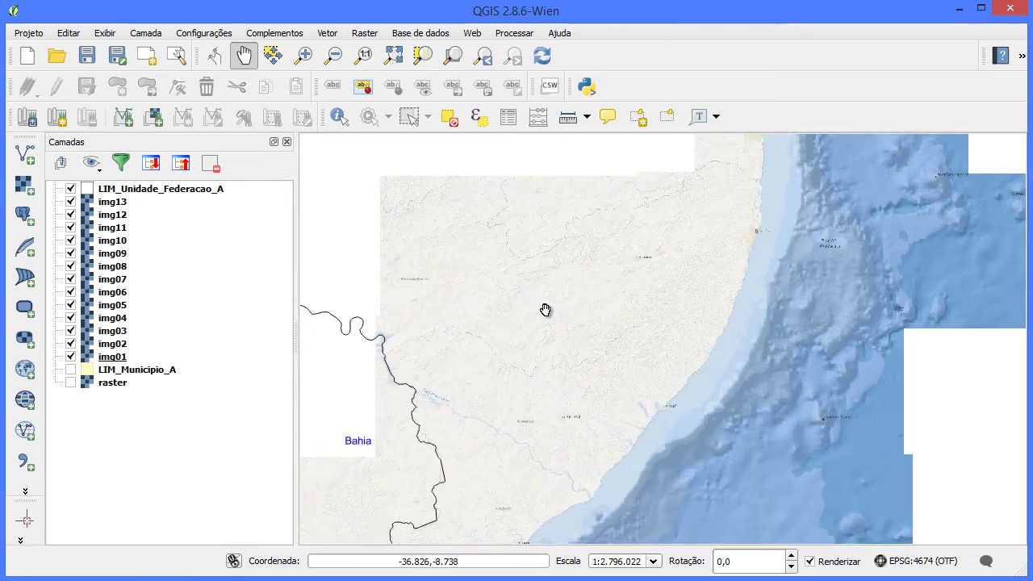
scroll(559, 316, "up", 1)
scroll(560, 322, "down", 2)
Remove the layers img01 through img13 from the project
left_click(111, 201)
scroll(557, 339, "down", 1)
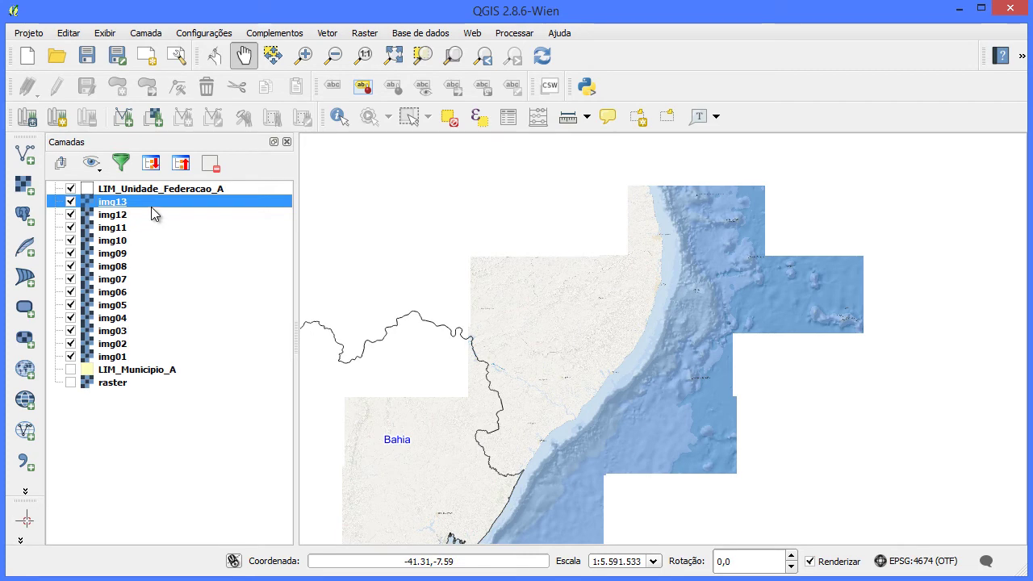
left_click(112, 357, "shift")
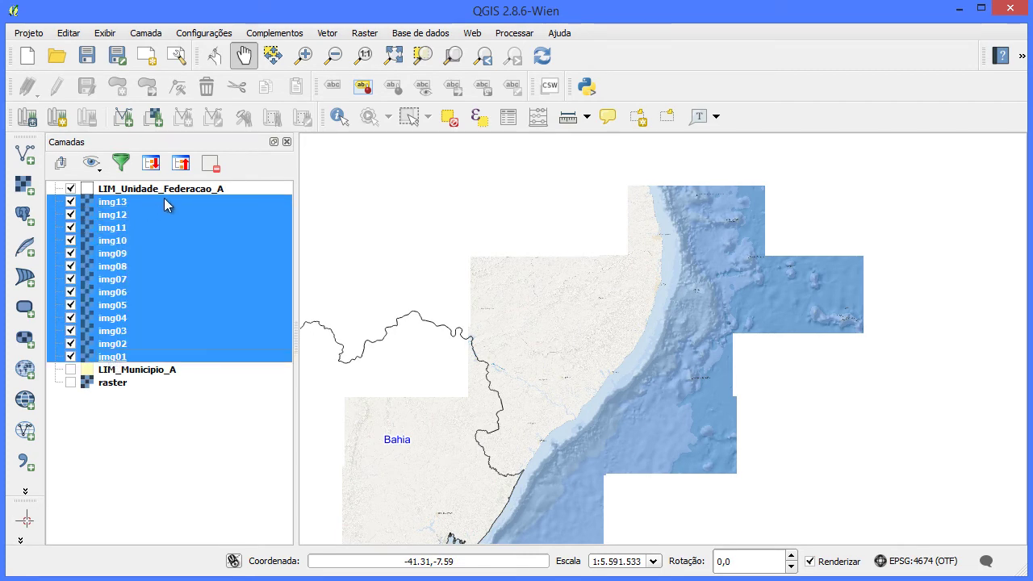
left_click(211, 164)
Start a raster merge and choose img01.tif through img13.tif from the 01_reproj folder as its input files
left_click(365, 32)
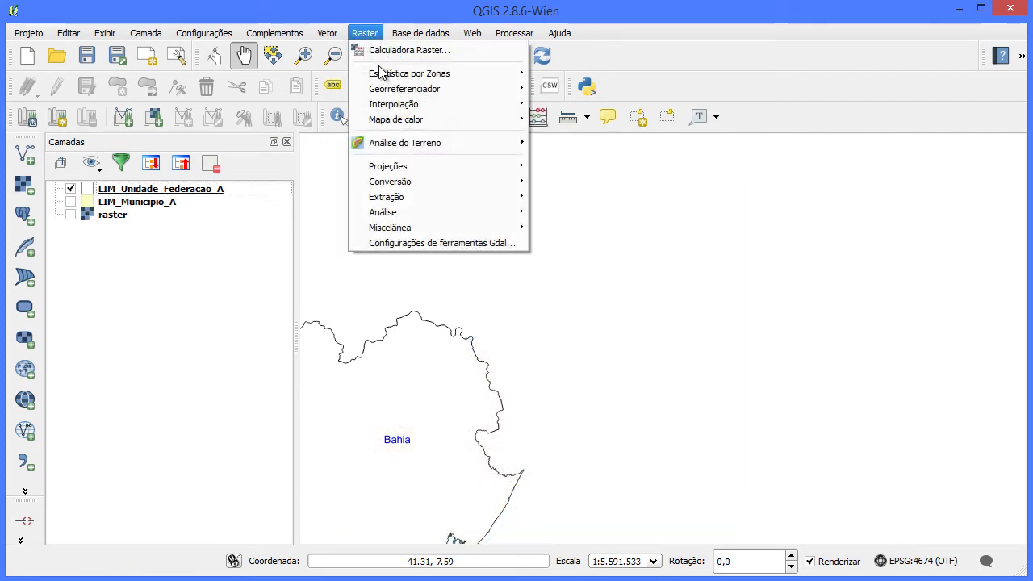
mouse_move(493, 228)
left_click(606, 253)
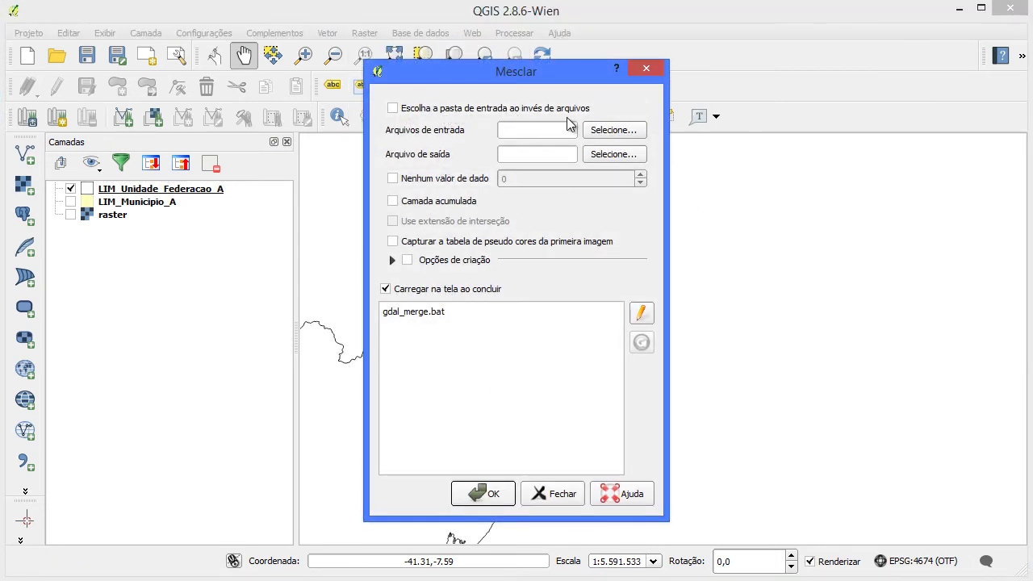
left_click(601, 132)
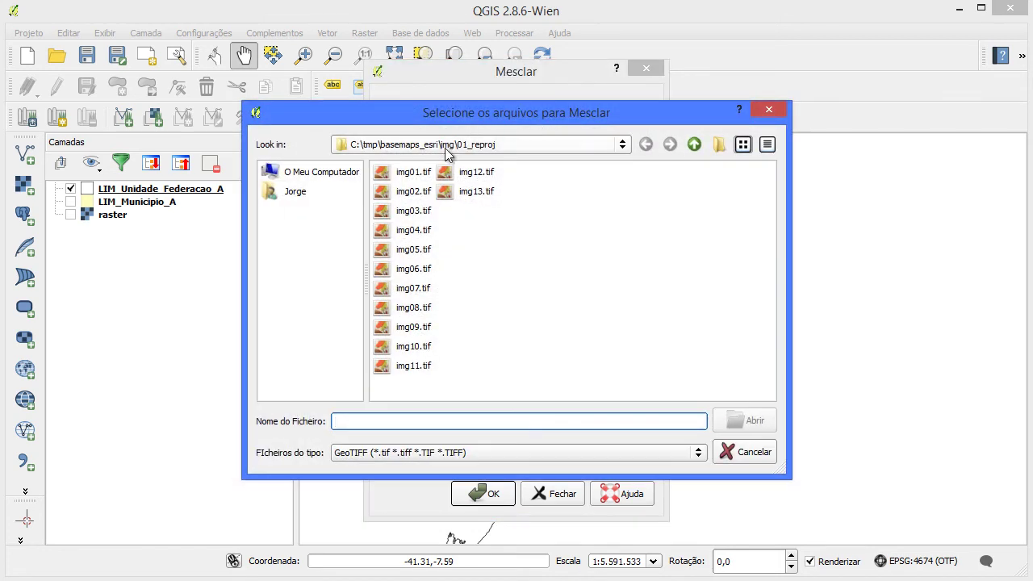
left_click(414, 174)
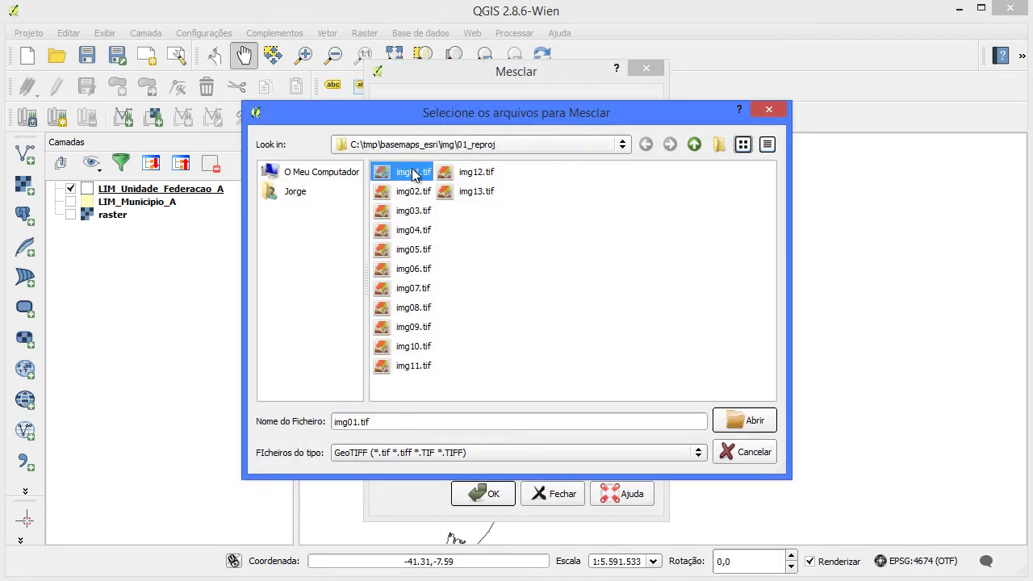
left_click(470, 193, "shift")
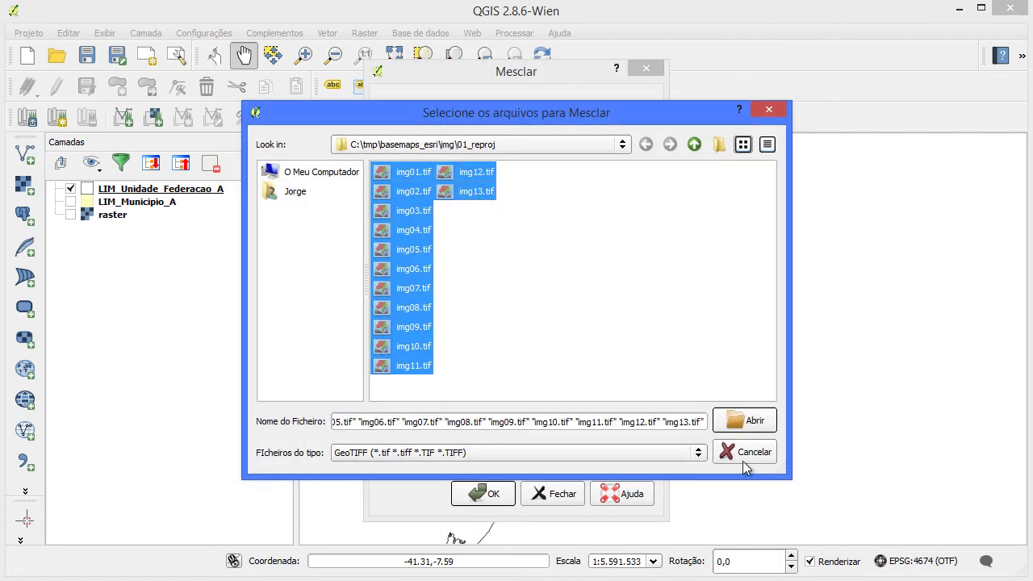
left_click(754, 421)
Set the merge's output file to a GeoTIFF named mosaico in the 01_reproj folder
left_click(613, 154)
type("mosa")
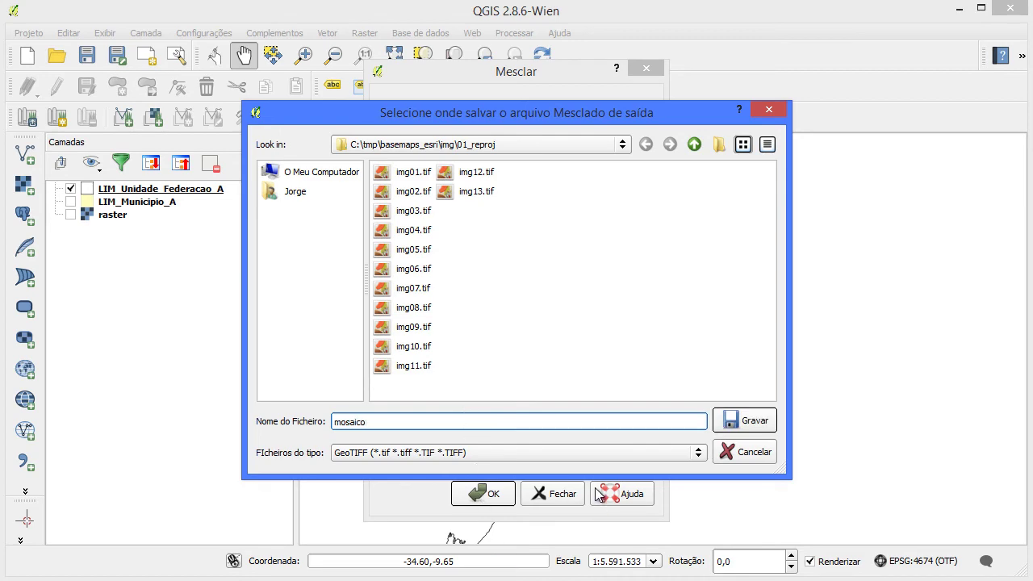
type("ico")
left_click(735, 424)
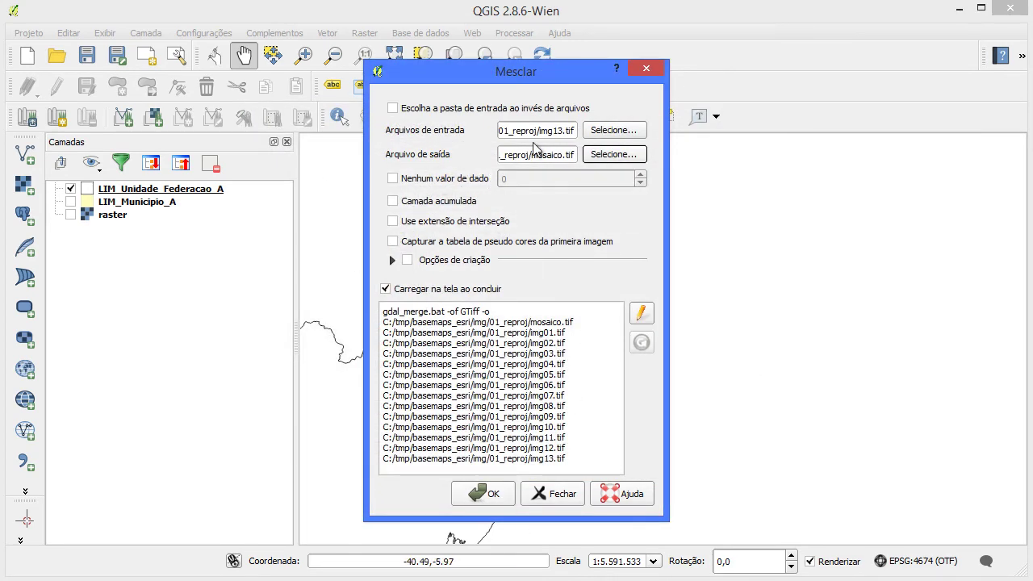
Enable the no-data value of 0 for the merge, run it and dismiss the process message
left_click(411, 179)
left_click(489, 493)
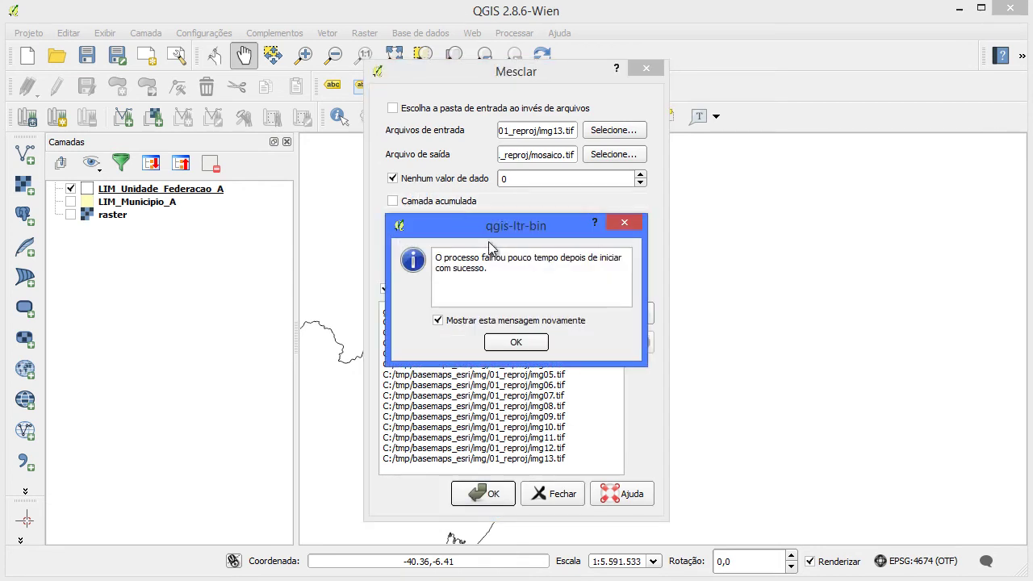
left_click(517, 342)
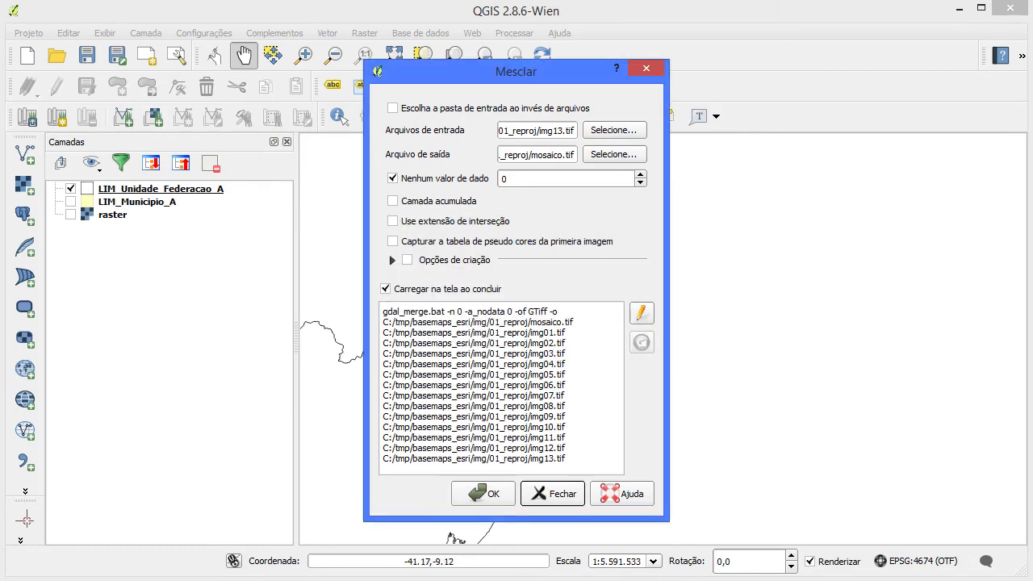
Check the 01_reproj folder in File Explorer for mosaico.tif, then return to QGIS and close the merge dialog
key("alt+Tab")
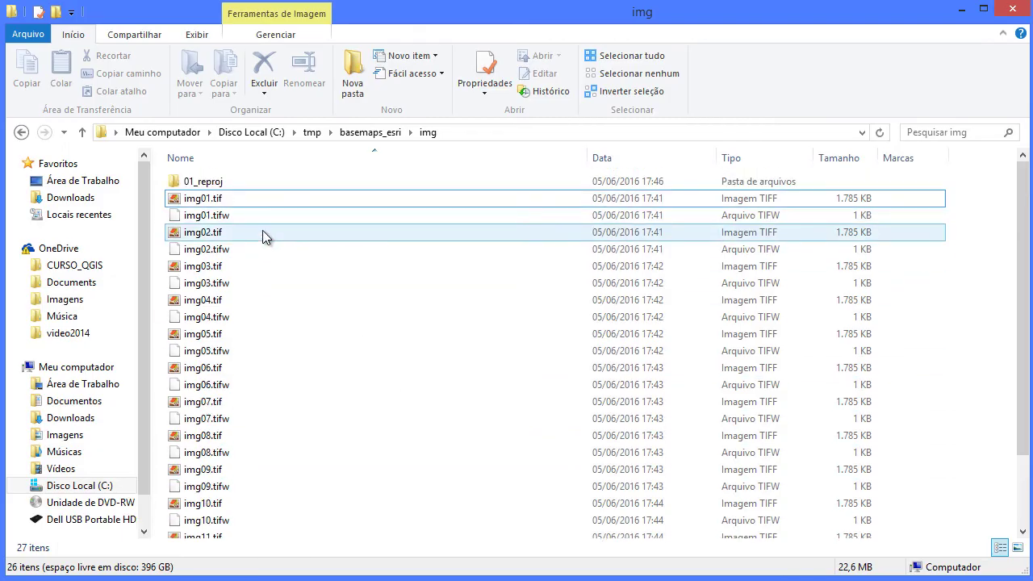
double_click(197, 182)
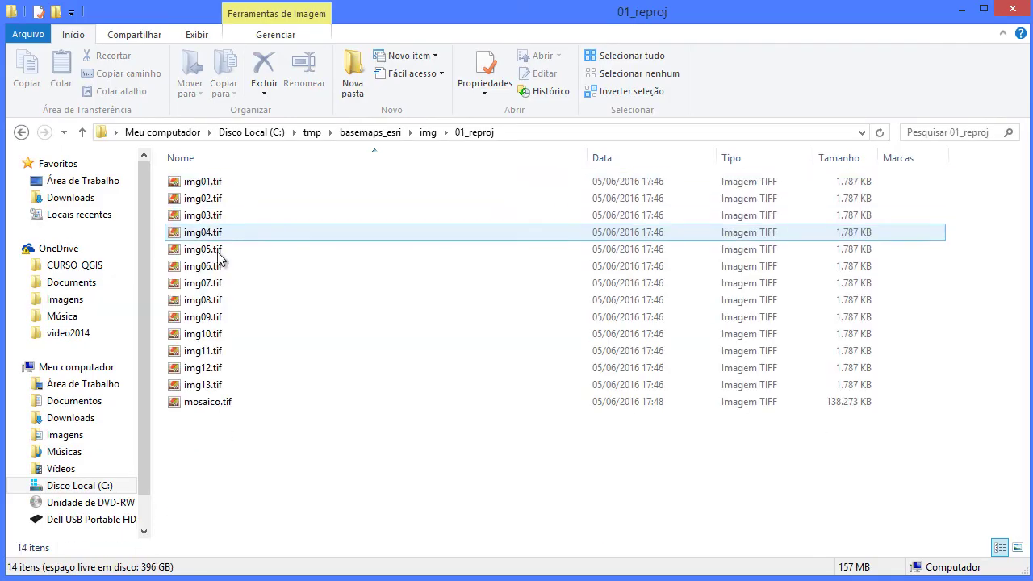
left_click(214, 408)
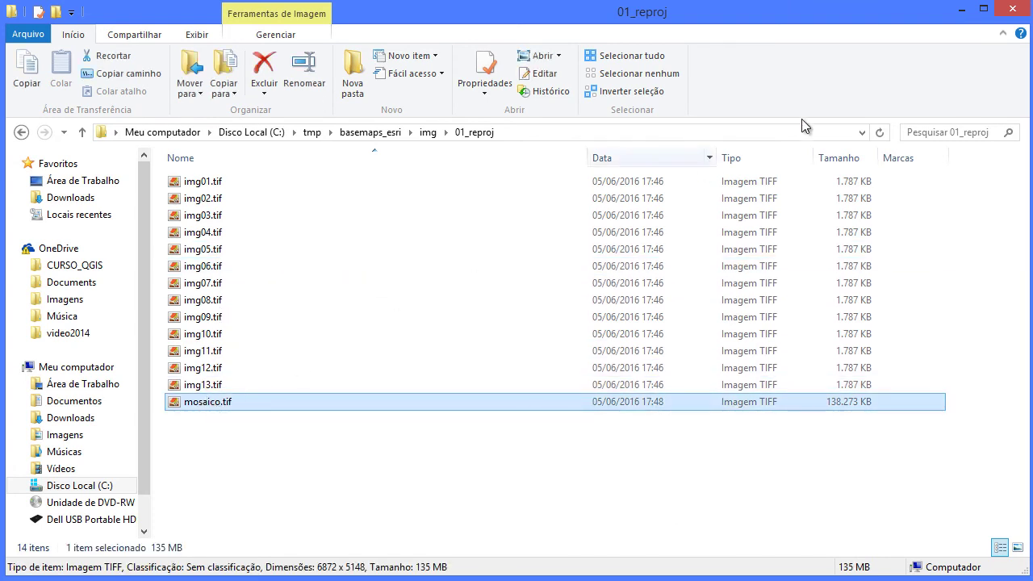
left_click(960, 10)
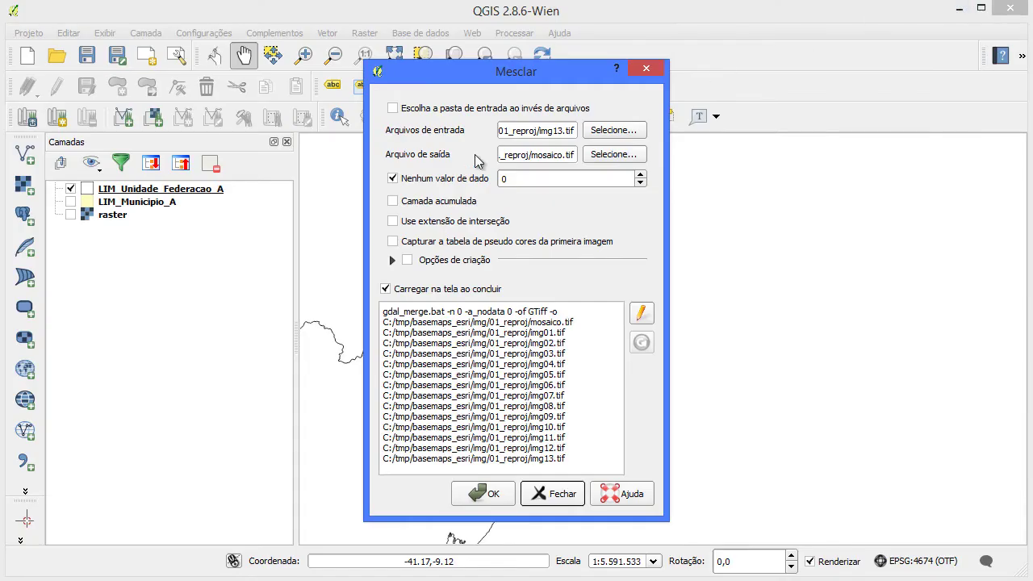
left_click(563, 493)
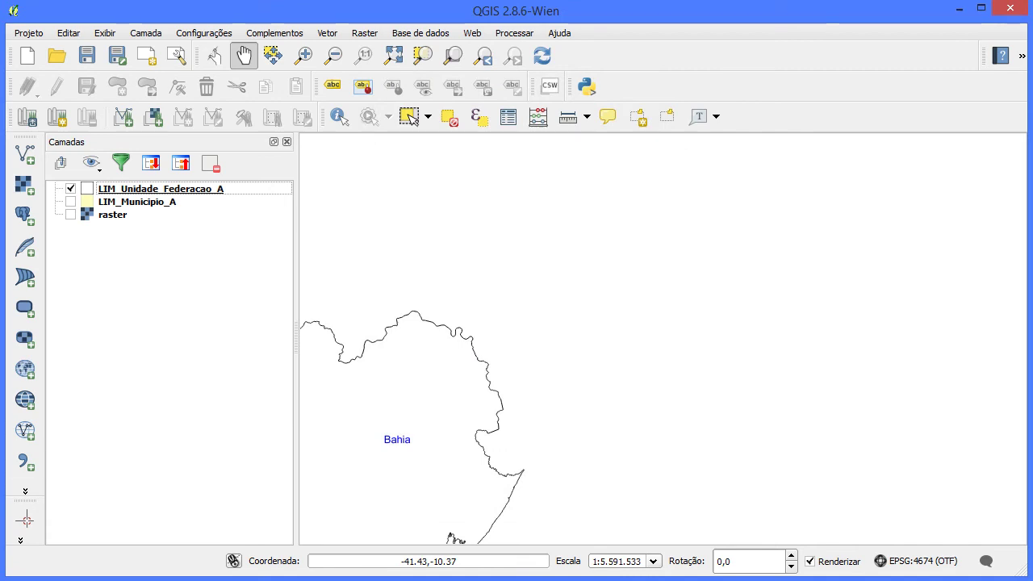
Add mosaico.tif from the 01_reproj folder to the map as a raster layer
left_click(25, 185)
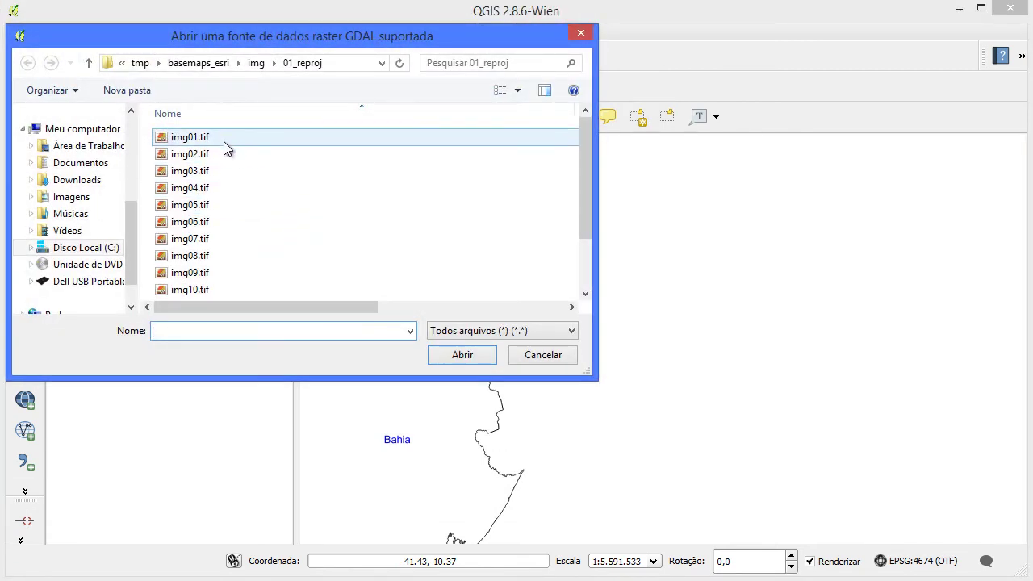
left_click(177, 256)
scroll(201, 279, "down", 2)
left_click(204, 291)
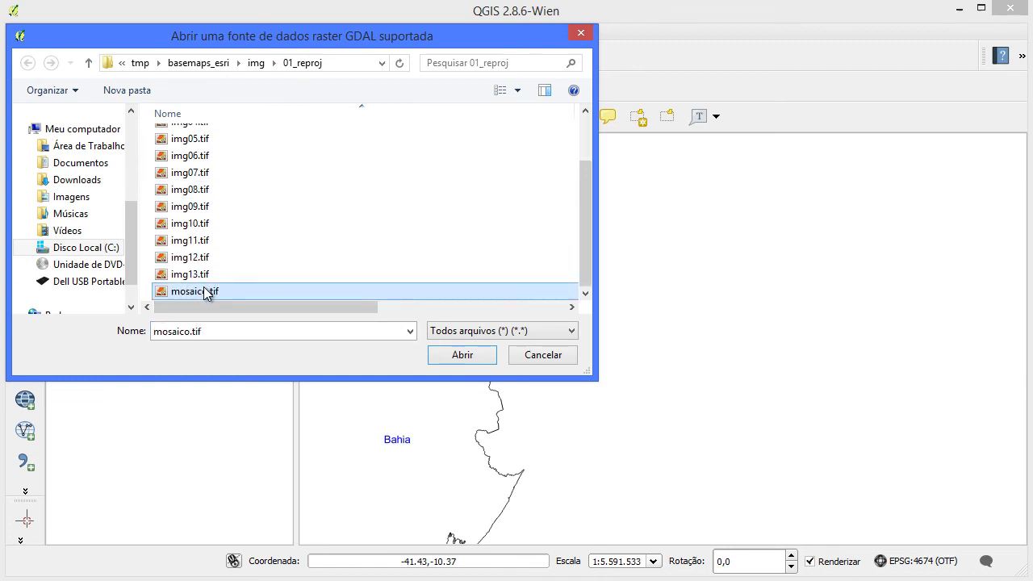
left_click(464, 356)
left_click_drag(547, 348, 718, 312)
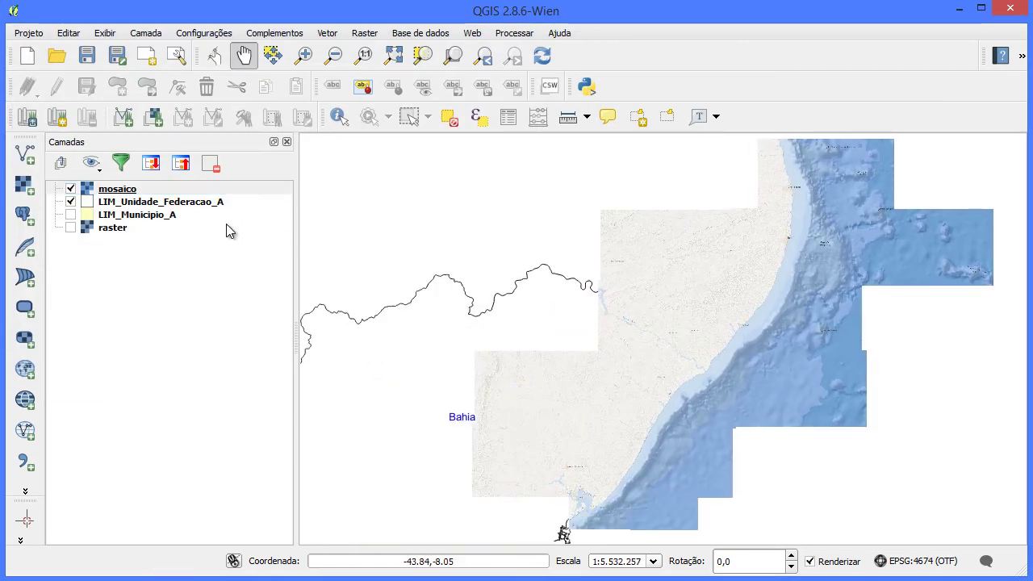
Zoom the map to the mosaico layer and place it directly below LIM_Unidade_Federacao_A
left_click(141, 190)
right_click(141, 191)
left_click(186, 195)
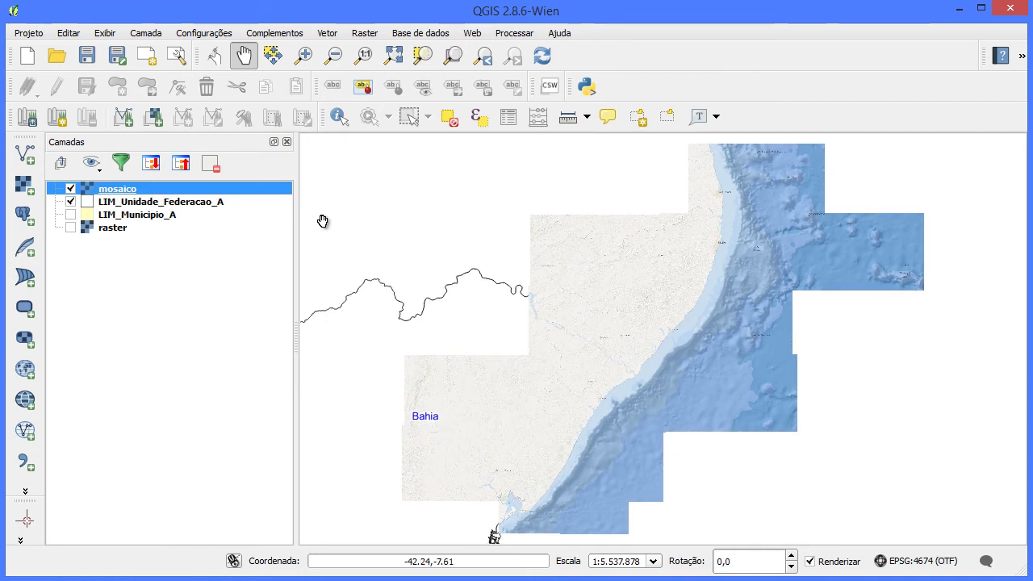
left_click_drag(117, 189, 133, 218)
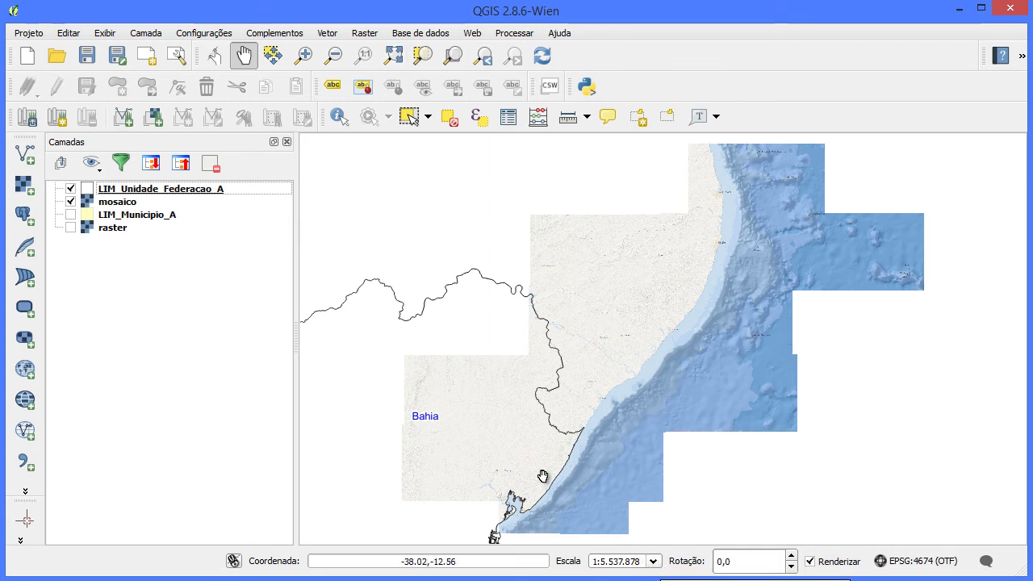
Examine the merged mosaic against the Bahia state boundary and coastline at different scales
scroll(530, 488, "up", 1)
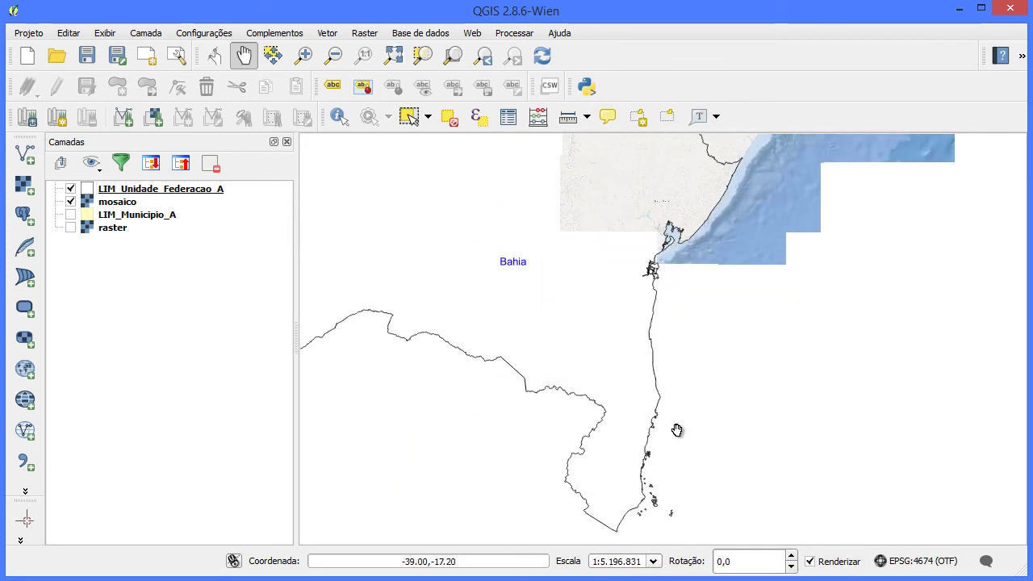
left_click_drag(712, 199, 628, 393)
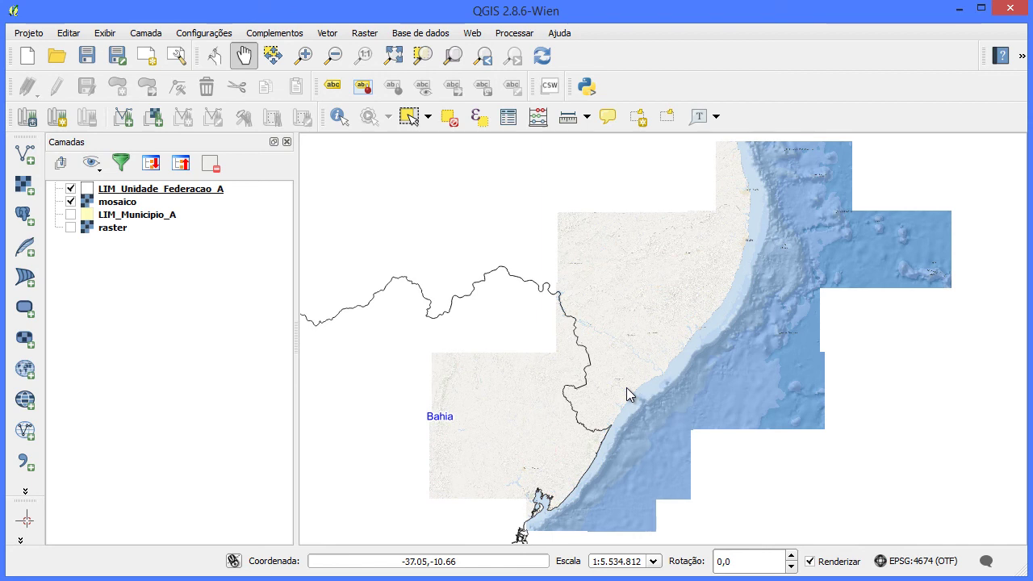
mouse_move(643, 335)
left_mouse_down()
mouse_move(638, 367)
mouse_move(641, 315)
left_mouse_up()
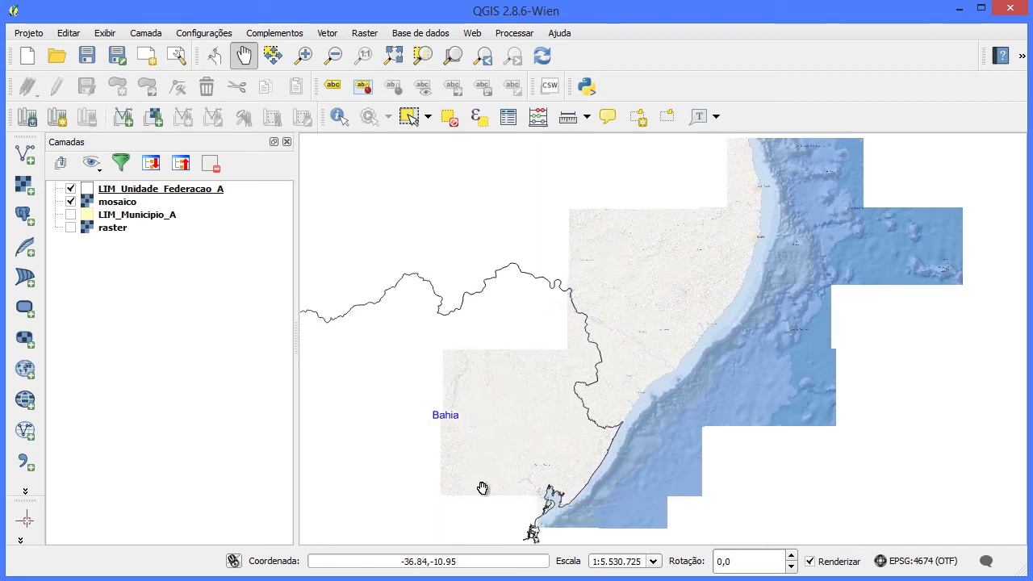
scroll(713, 442, "up", 1)
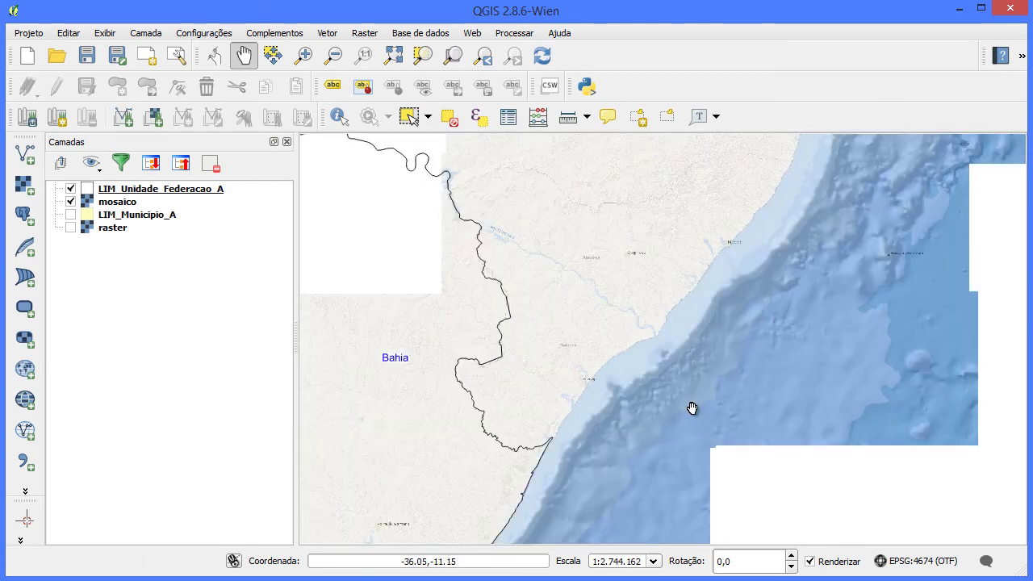
scroll(435, 376, "down", 2)
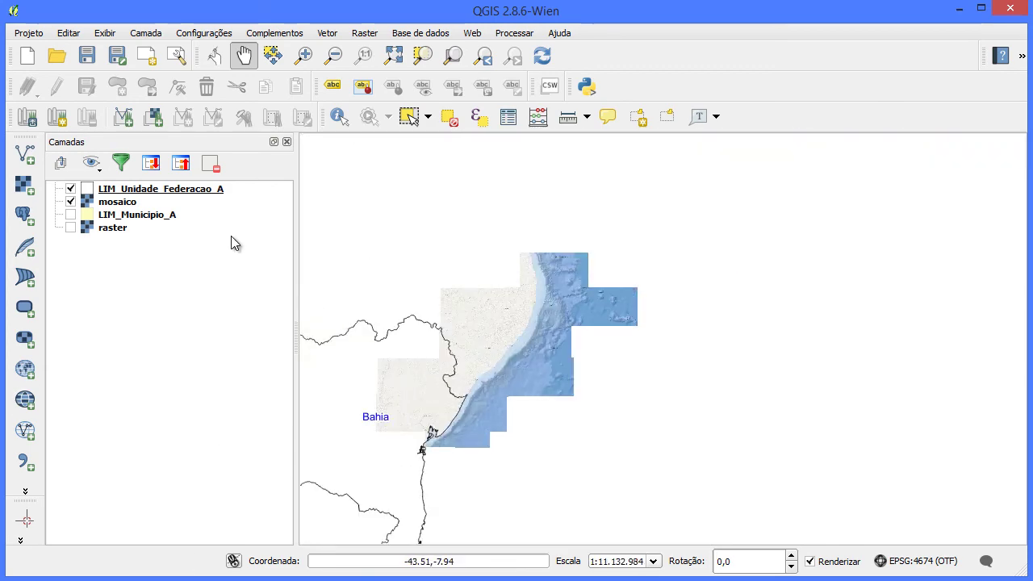
Inspect the mosaic tiles along the coast north of Bahia's boundary up close, and fit the map view to the mosaico layer
left_click_drag(386, 404, 636, 304)
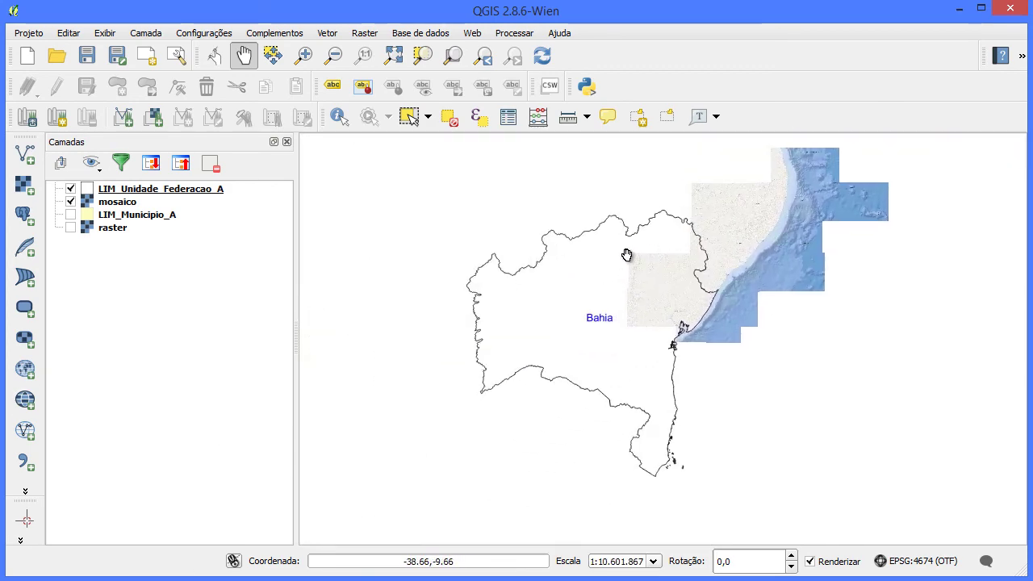
scroll(718, 323, "up", 2)
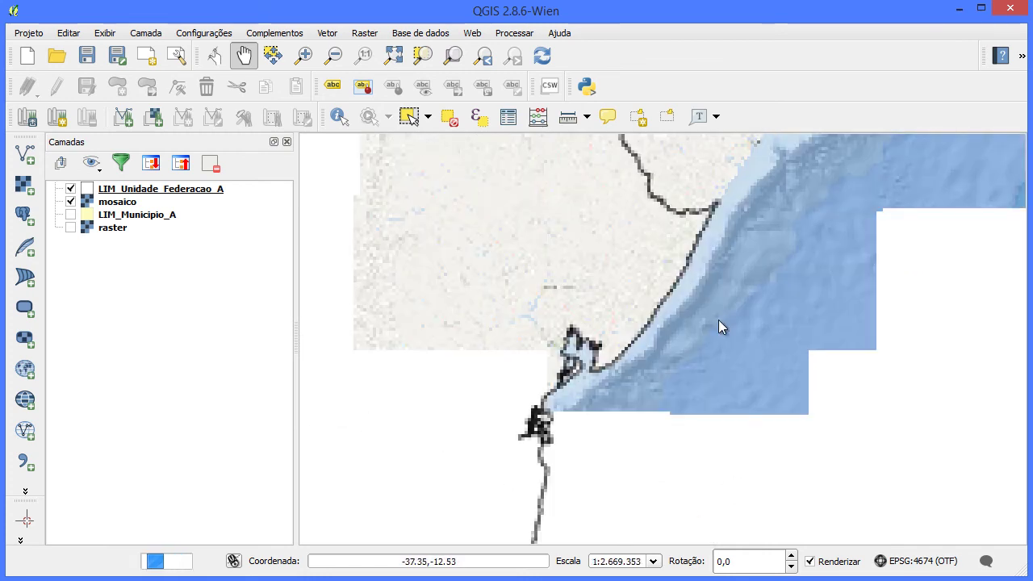
key("Up")
key("Up")
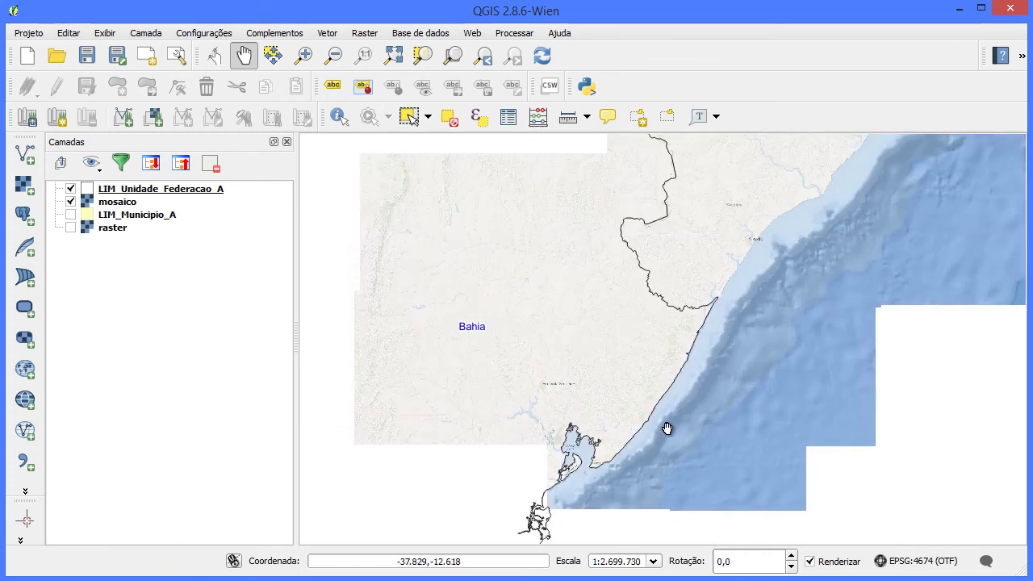
key("Up")
key("Up")
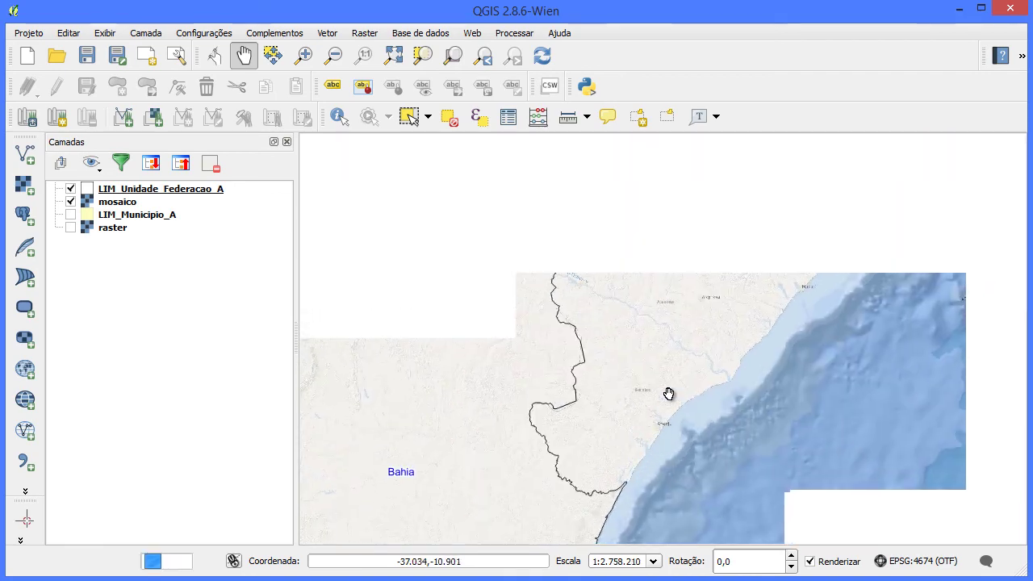
key("Down")
key("Down")
key("Left")
key("Down")
key("Left")
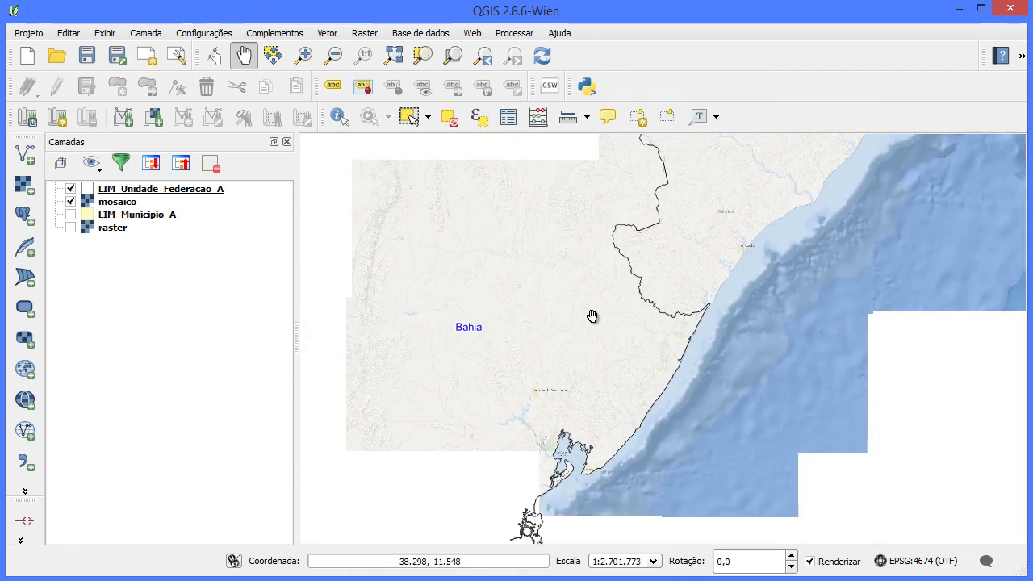
right_click(123, 198)
left_click(151, 206)
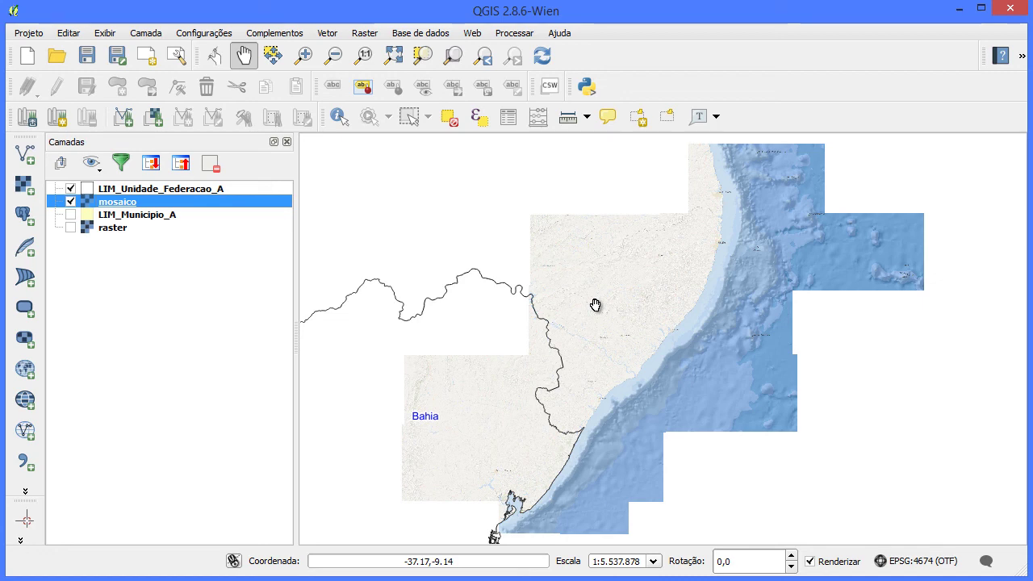
View the Processamento Digital article on adding ESRI basemaps in QGIS 2.6 in the web browser, and return to QGIS
key("alt+Tab")
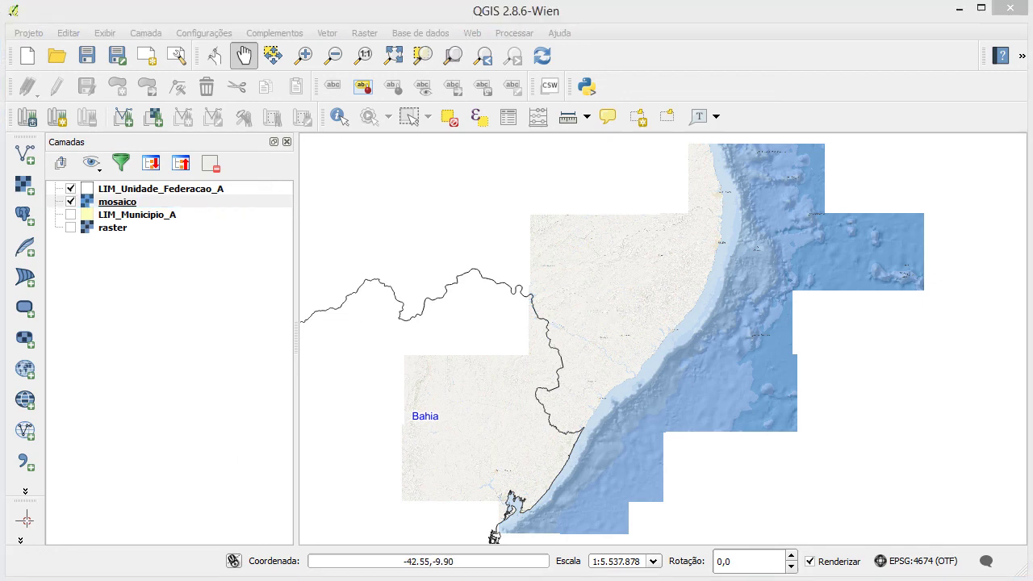
left_click(246, 11)
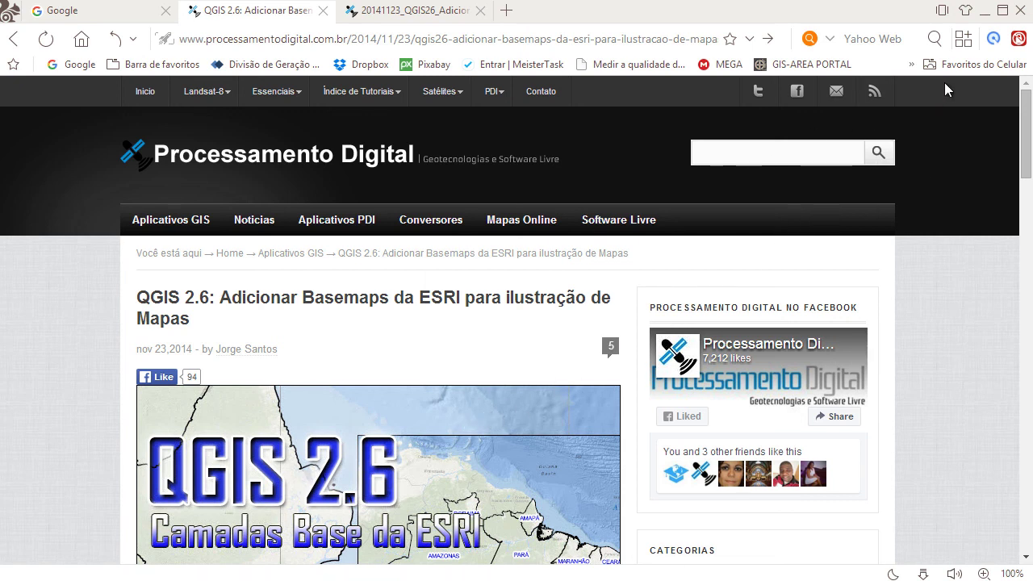
left_click(981, 13)
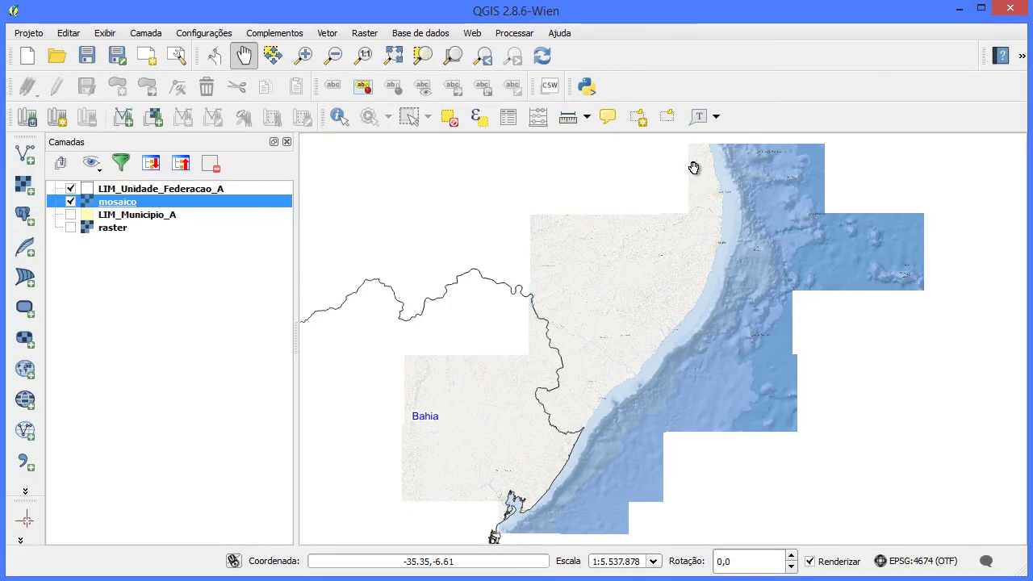